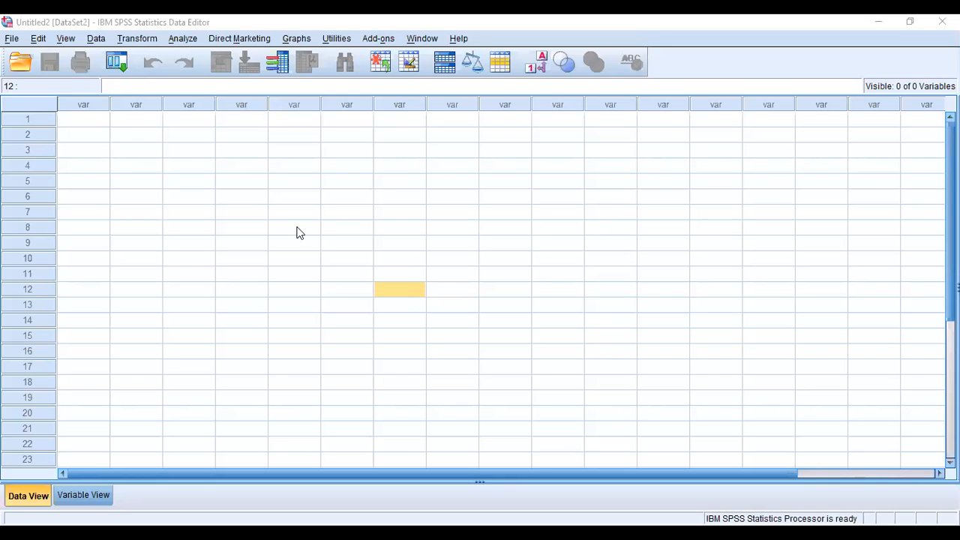
Step: Open the data file spss sheet analysis.sav from the Desktop
click(11, 39)
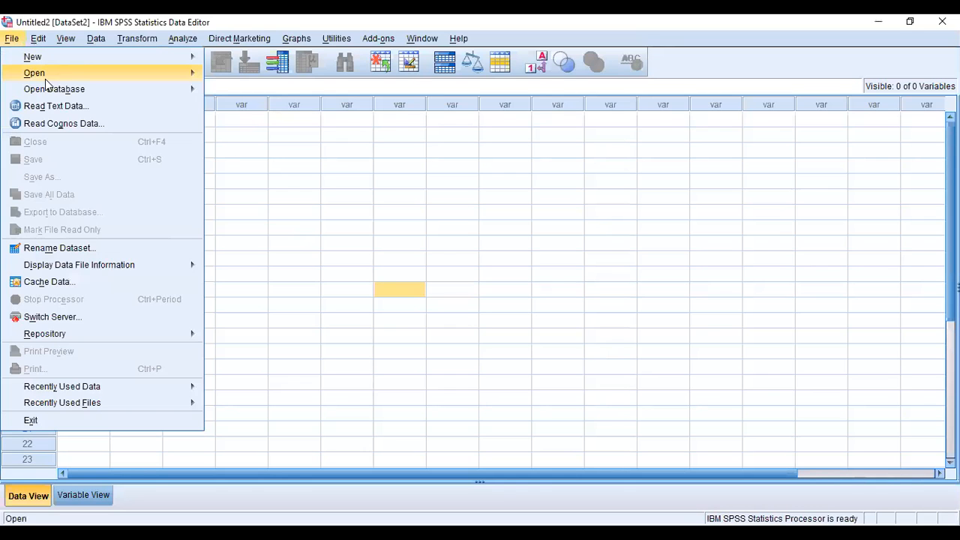
mouse_move(101, 75)
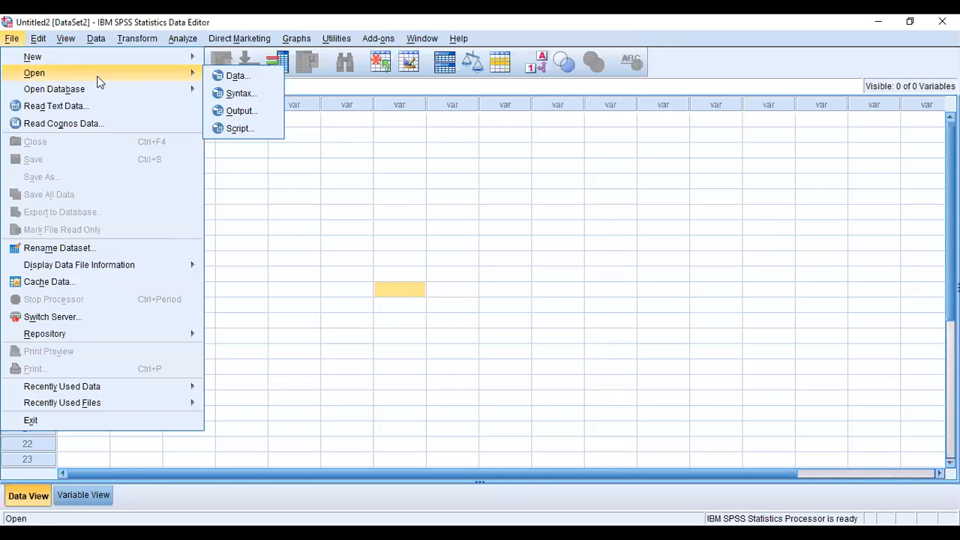
click(231, 78)
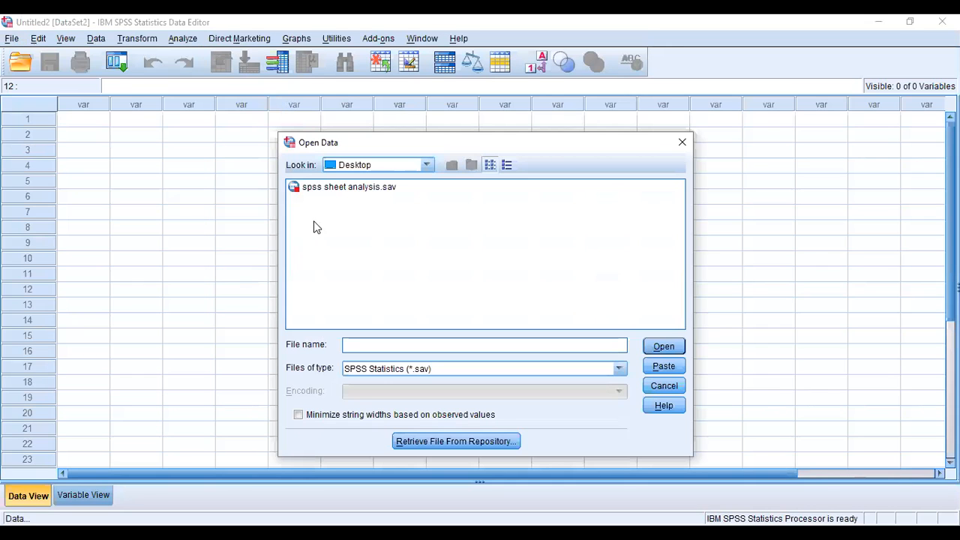
click(362, 186)
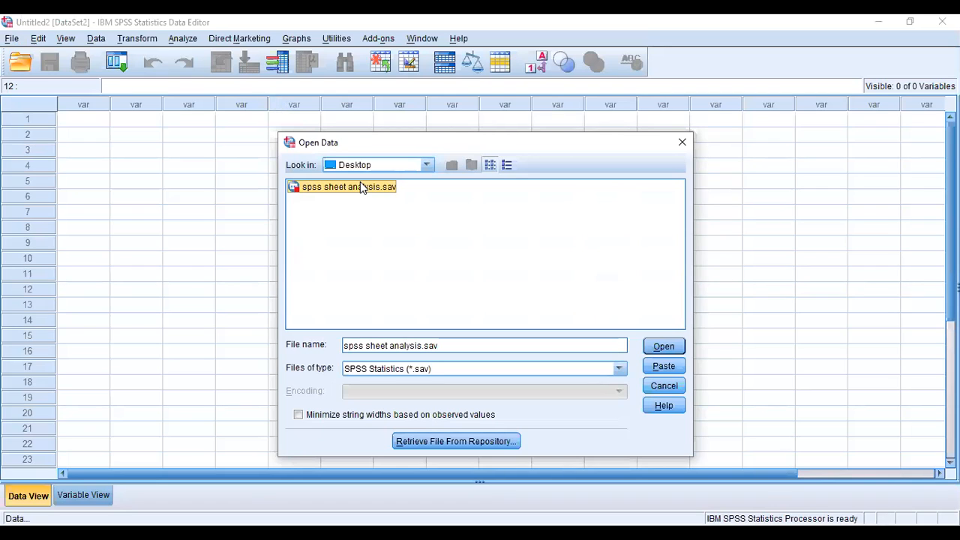
click(665, 347)
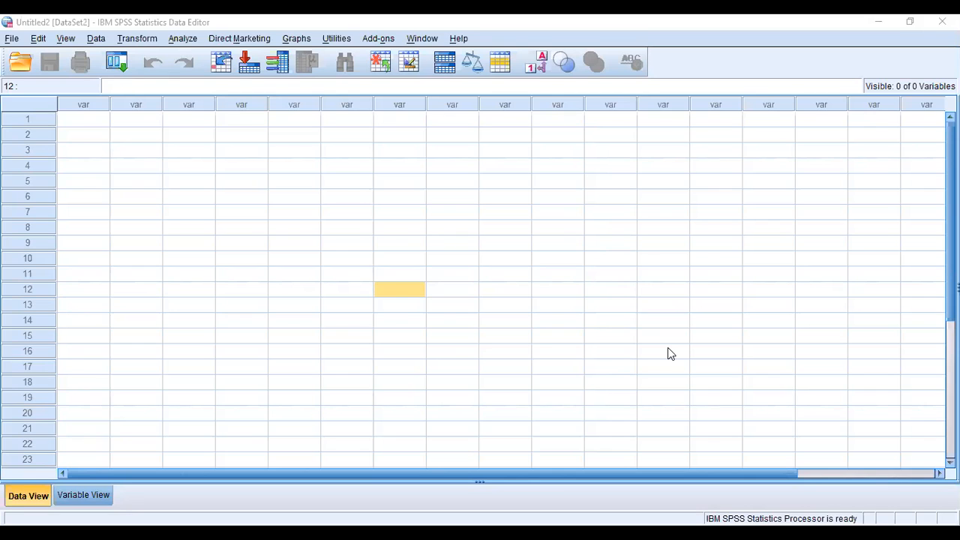
Step: Look through the variables available for a Frequencies analysis and close the dialog without running it
mouse_move(426, 224)
mouse_down()
mouse_move(426, 286)
mouse_move(426, 221)
mouse_up()
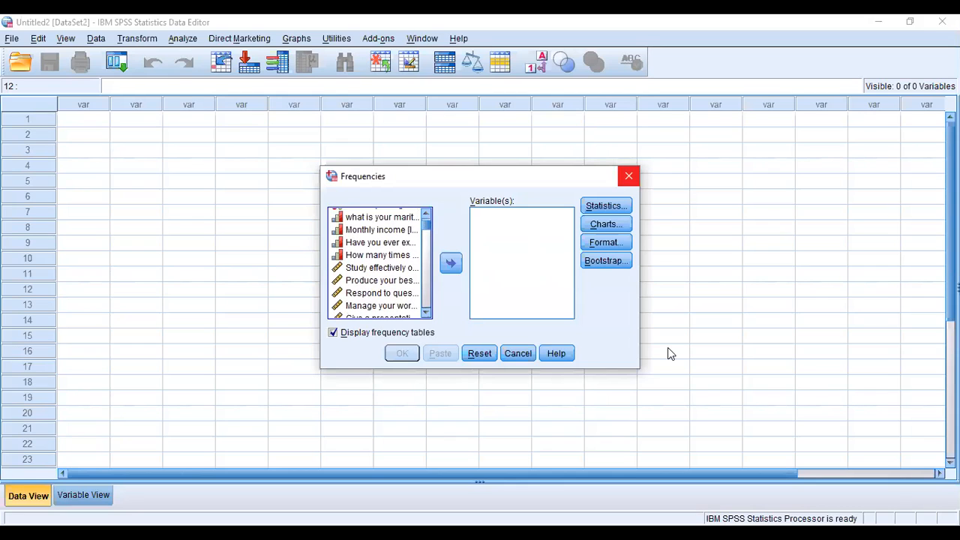
click(628, 175)
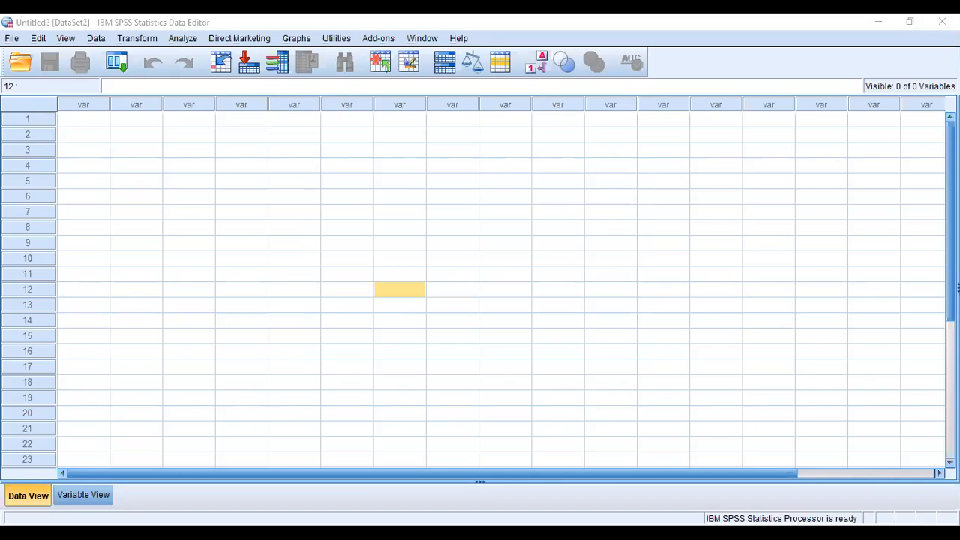
Step: Check which file types can be opened as data, listing the Excel files on the Desktop, and leave without opening one
key(ctrl+o)
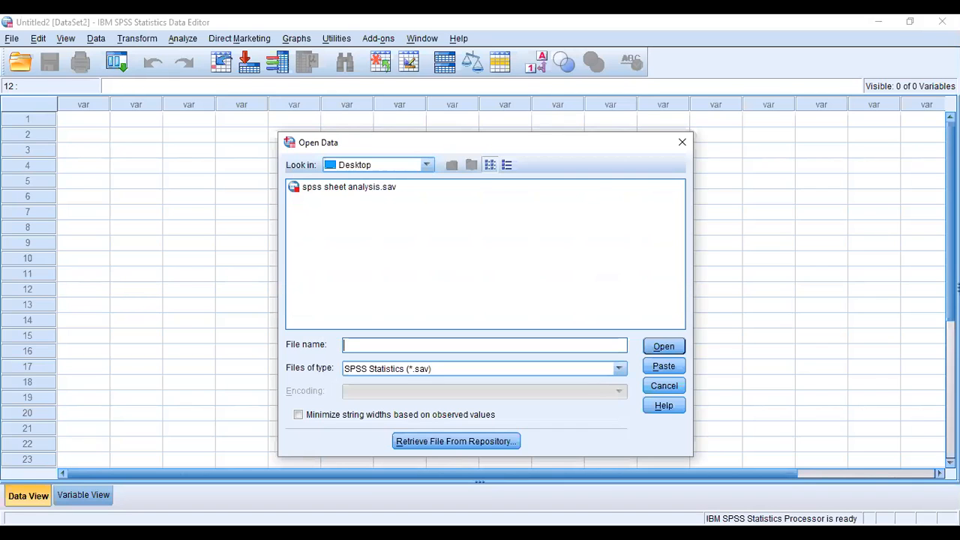
click(619, 368)
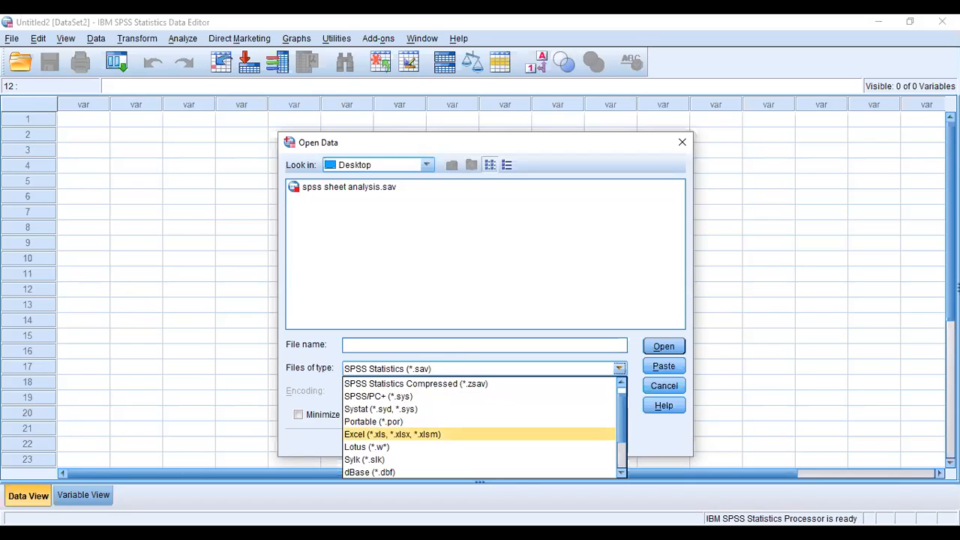
click(392, 434)
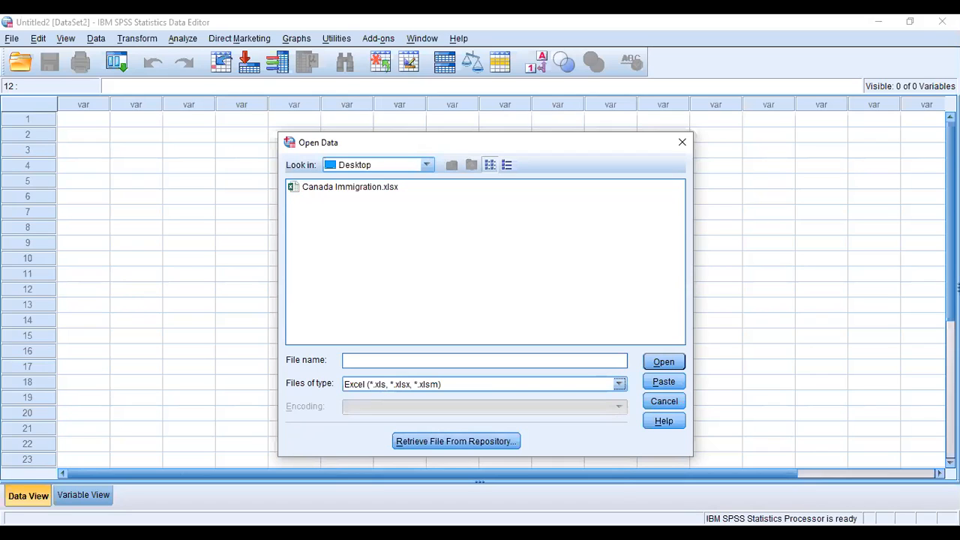
click(618, 383)
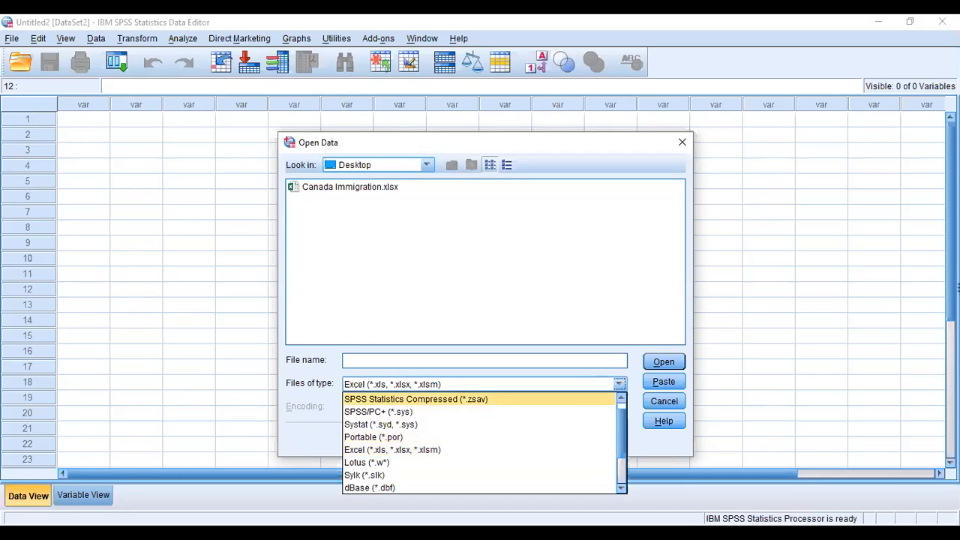
scroll(405, 442, up, 1)
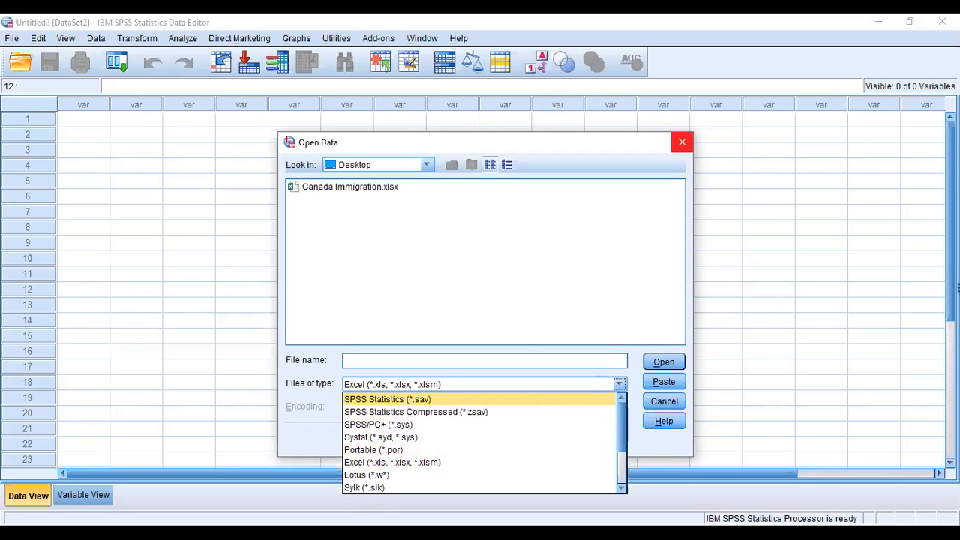
key(Escape)
key(Escape)
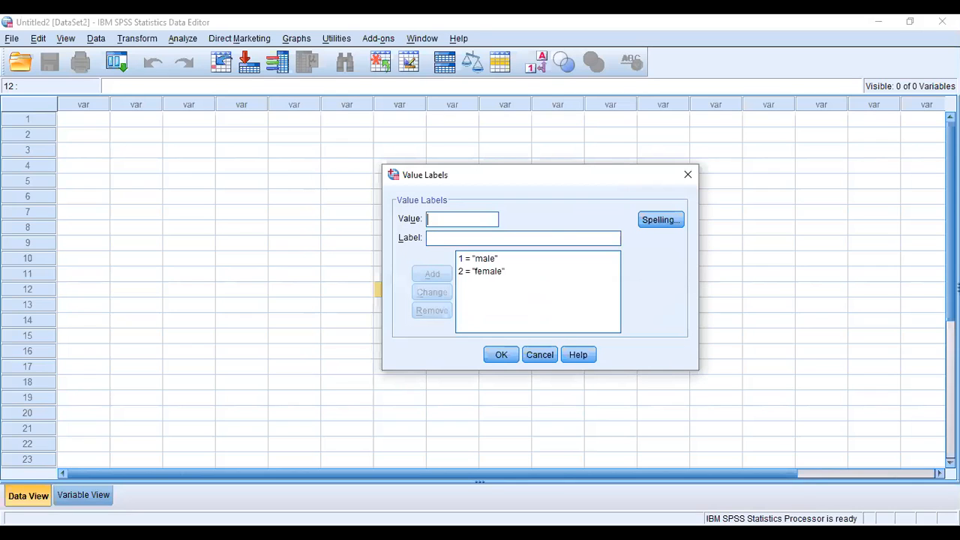
Step: Inspect the value labels for male and female, and close the value label dialogs without changes
click(483, 258)
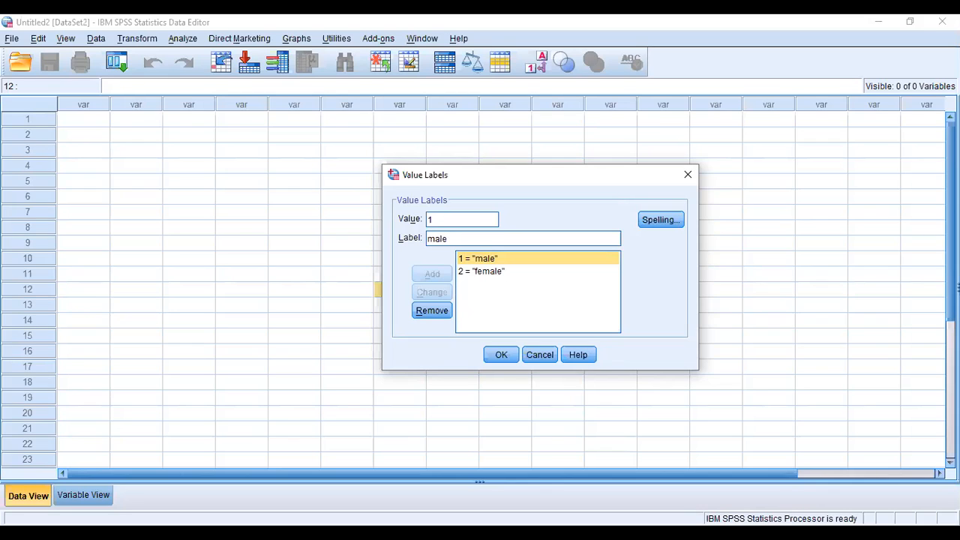
click(484, 272)
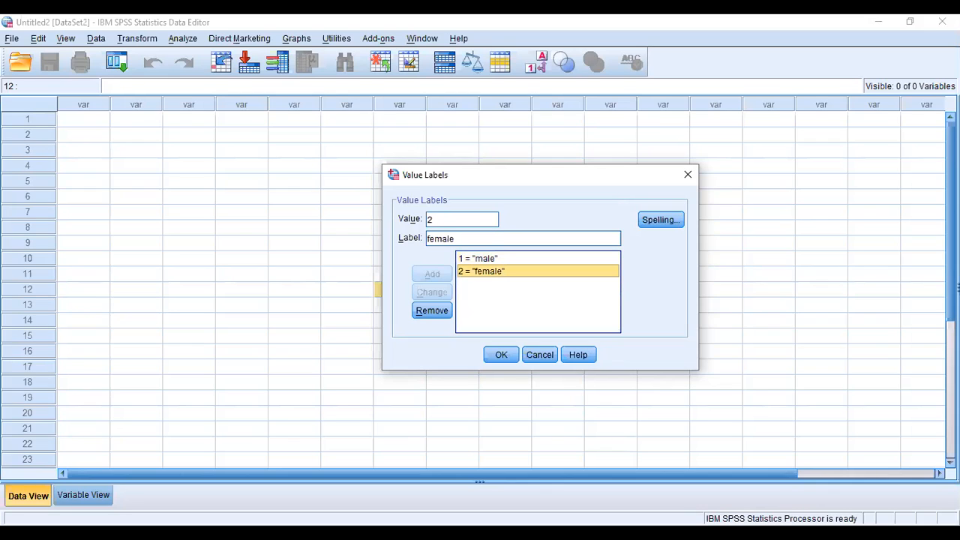
click(688, 175)
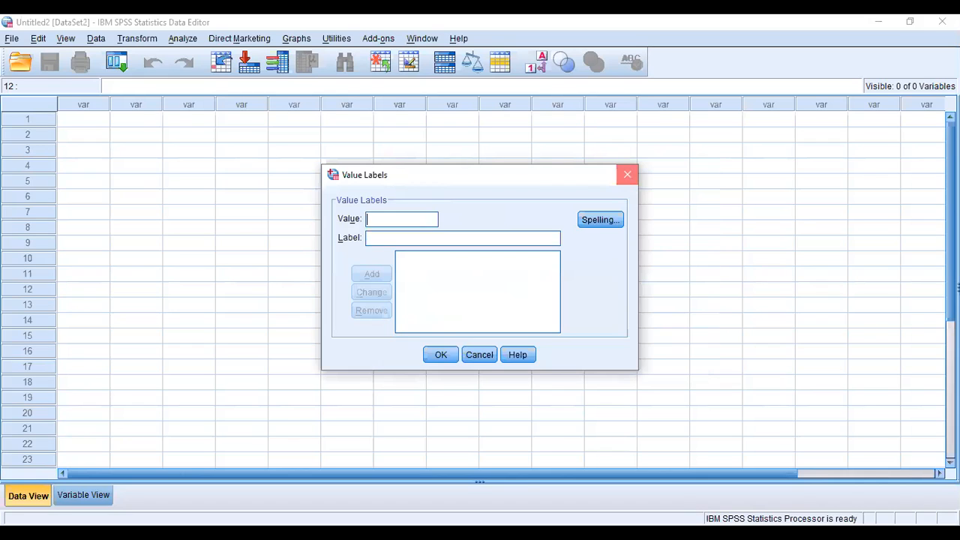
click(627, 174)
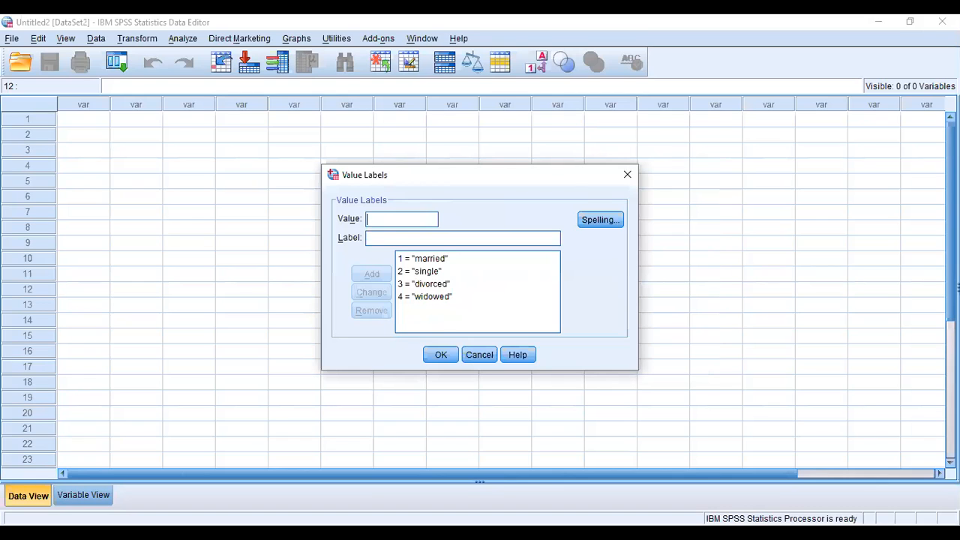
Step: Inspect each marital status value label from married to widowed and close the dialog
click(422, 258)
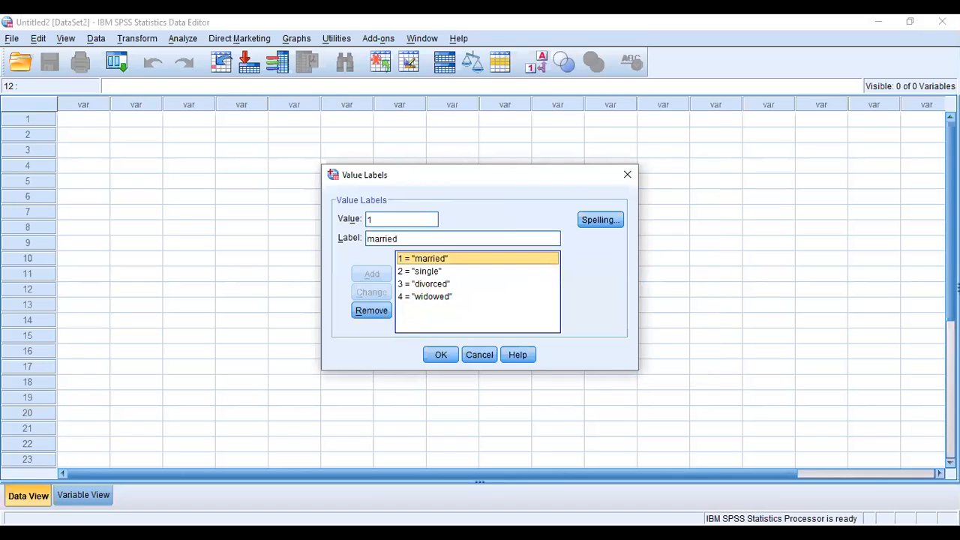
click(426, 271)
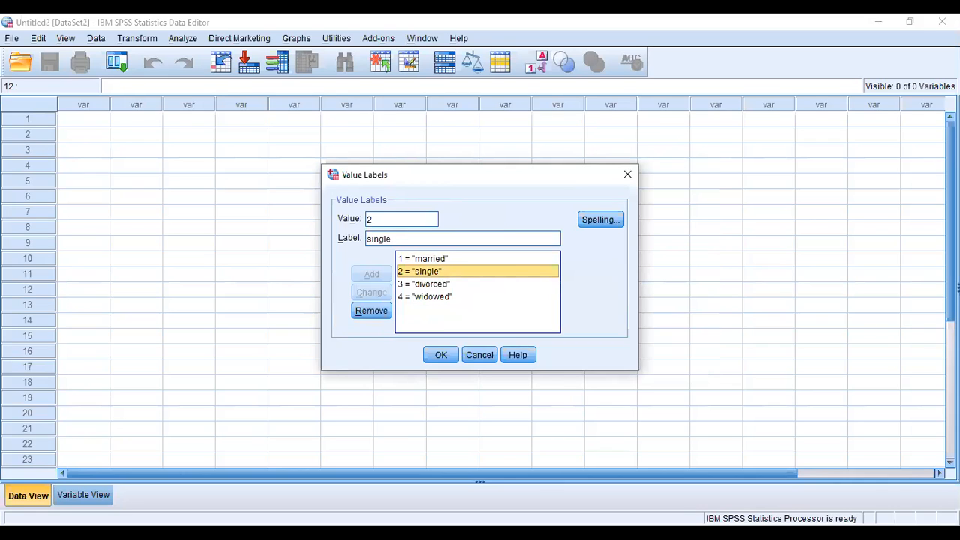
click(426, 283)
click(426, 297)
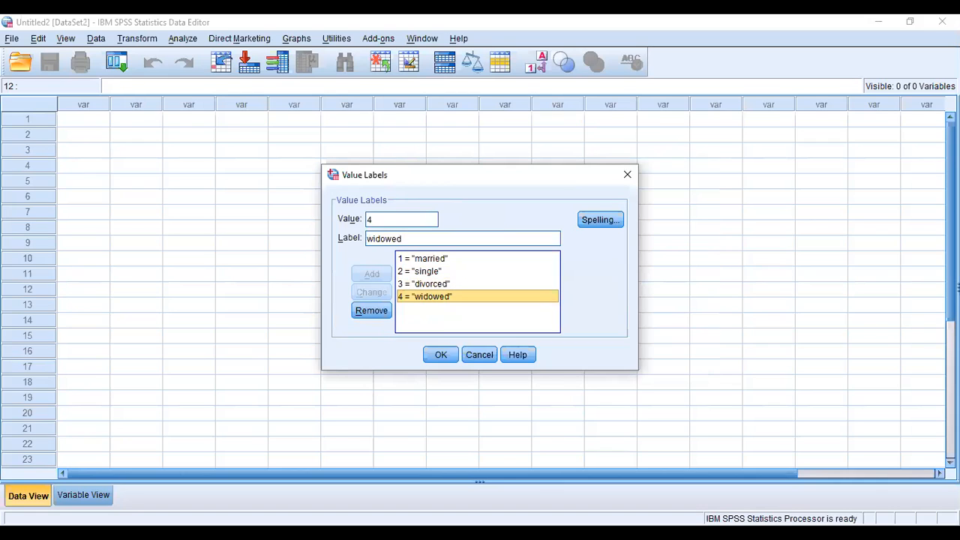
click(440, 354)
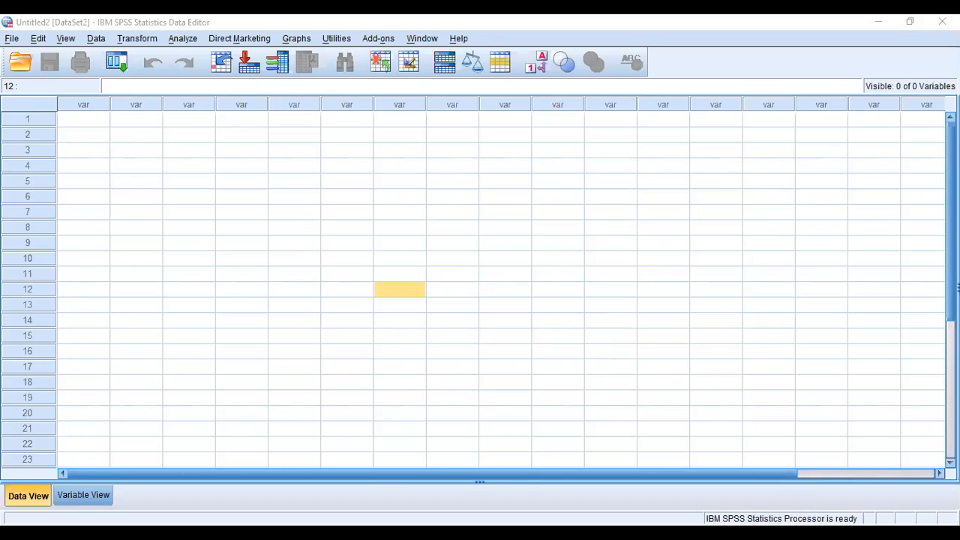
Step: Leave the current window, launch IBM SPSS Statistics 21 from Windows, and start with an empty dataset for typing in data
click(857, 20)
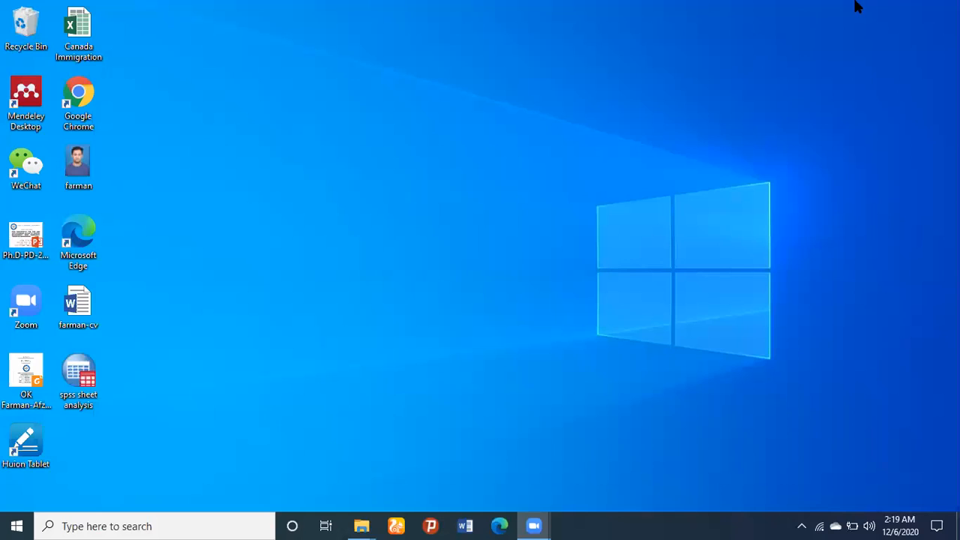
click(79, 525)
text(s)
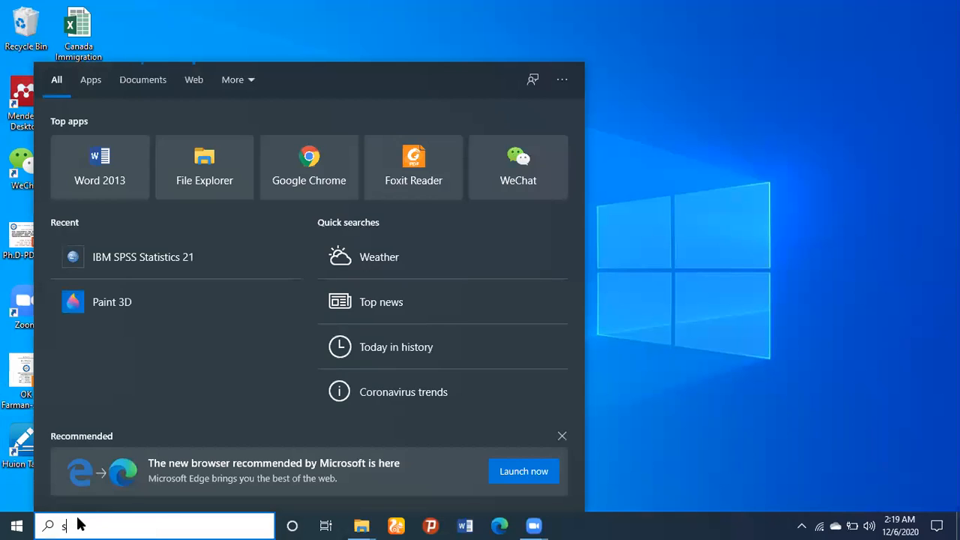
text(pss)
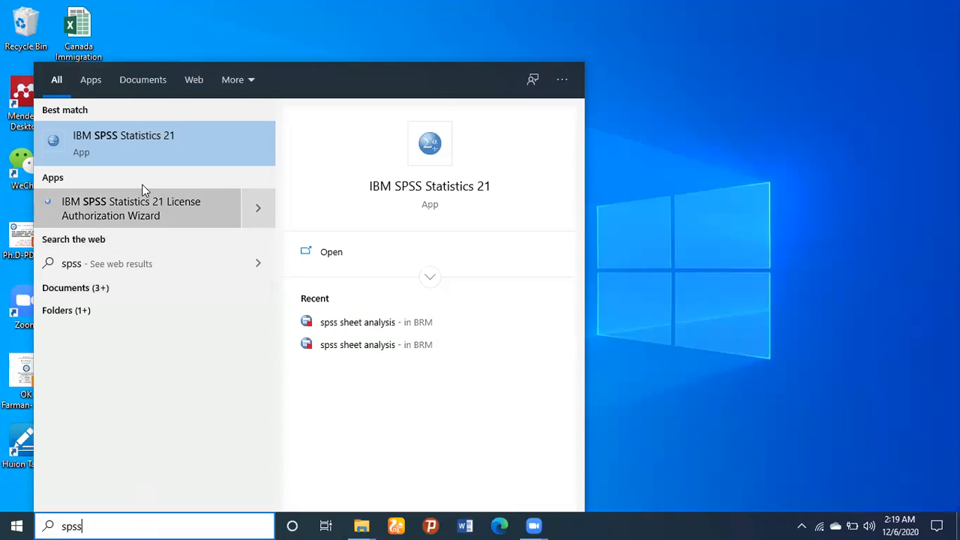
click(159, 145)
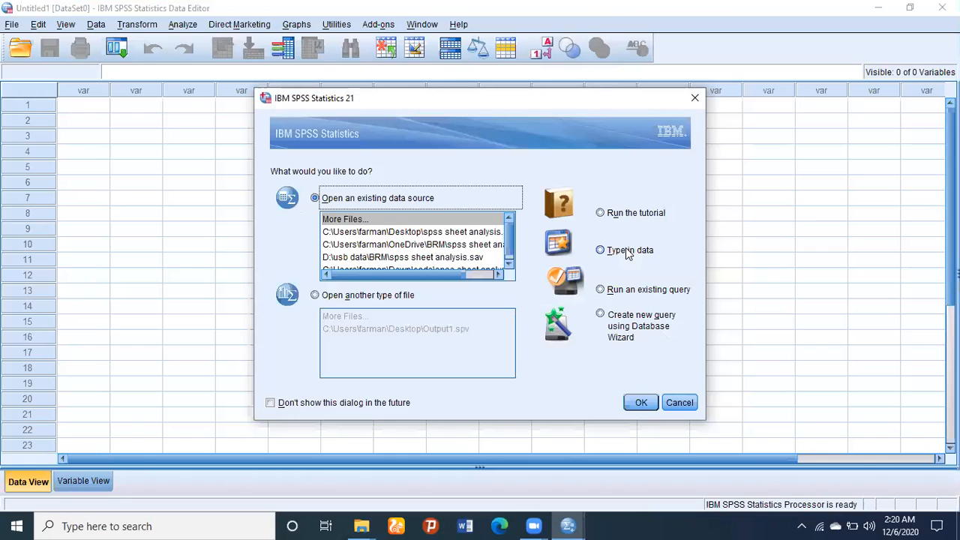
click(604, 253)
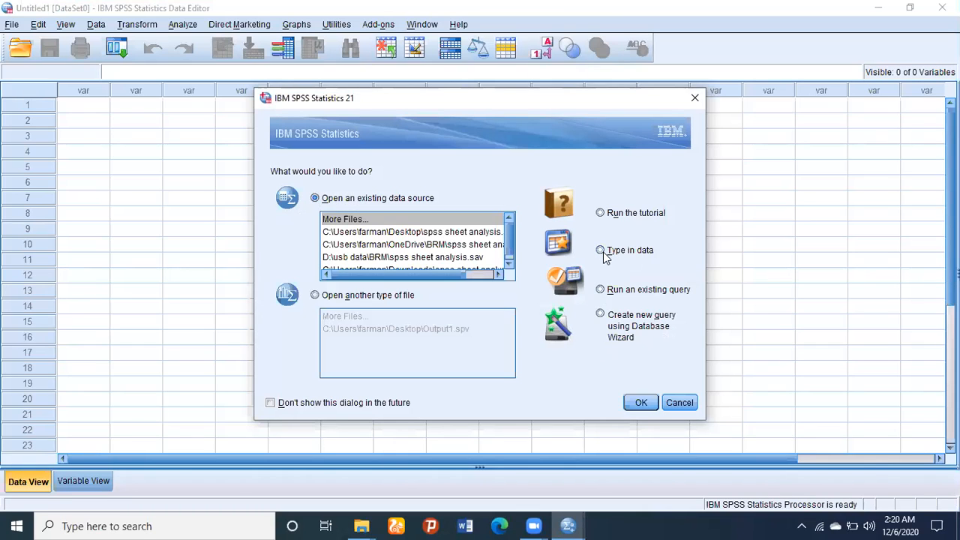
click(641, 402)
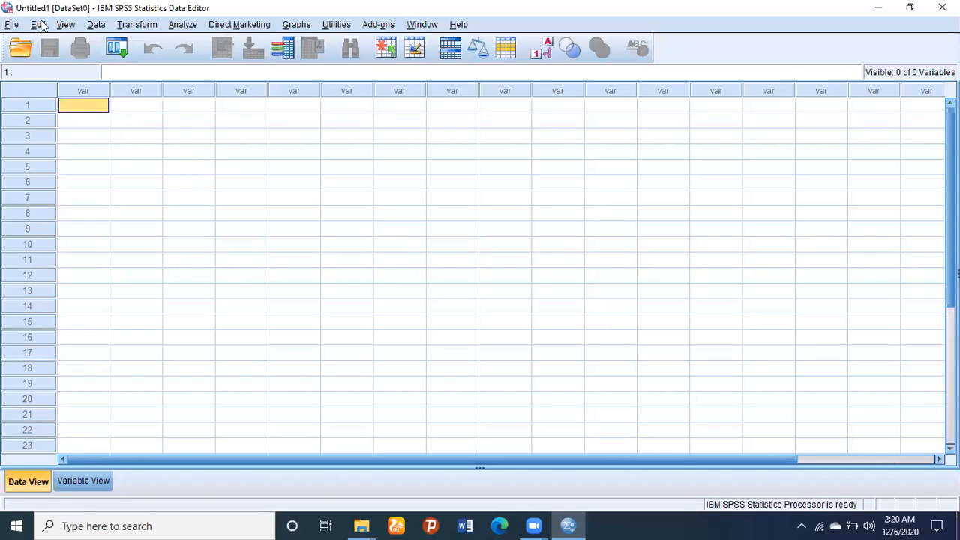
Step: Switch the Open Data location from Documents to Desktop and open spss sheet analysis.sav
click(12, 25)
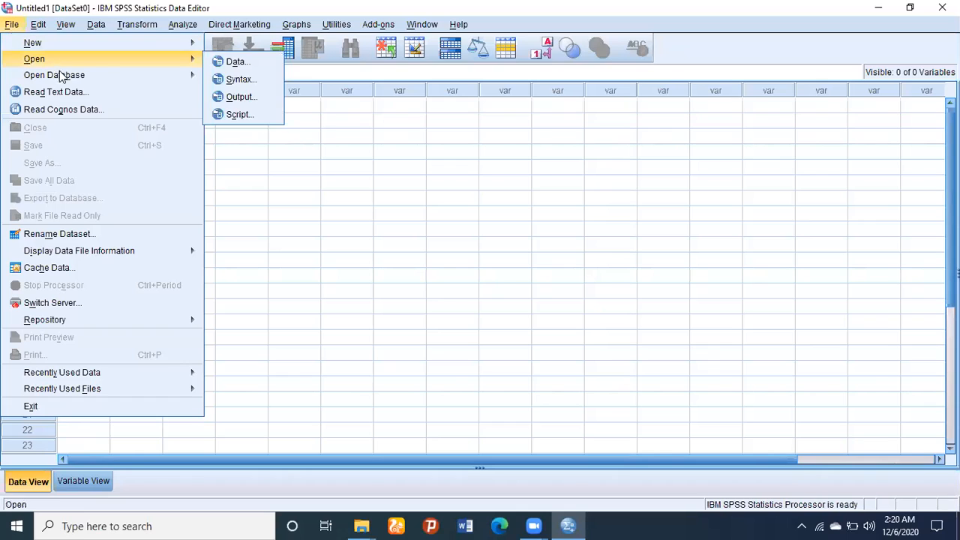
mouse_move(187, 64)
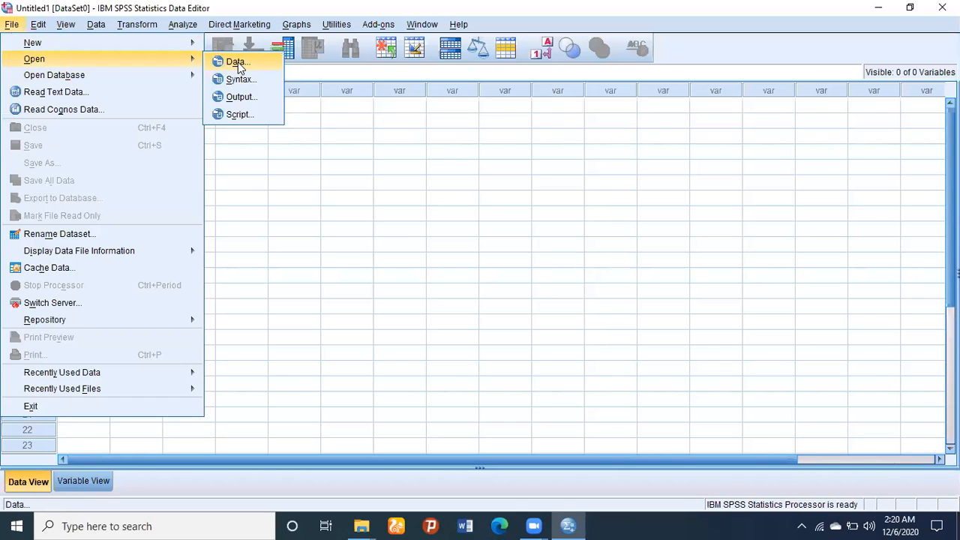
click(237, 63)
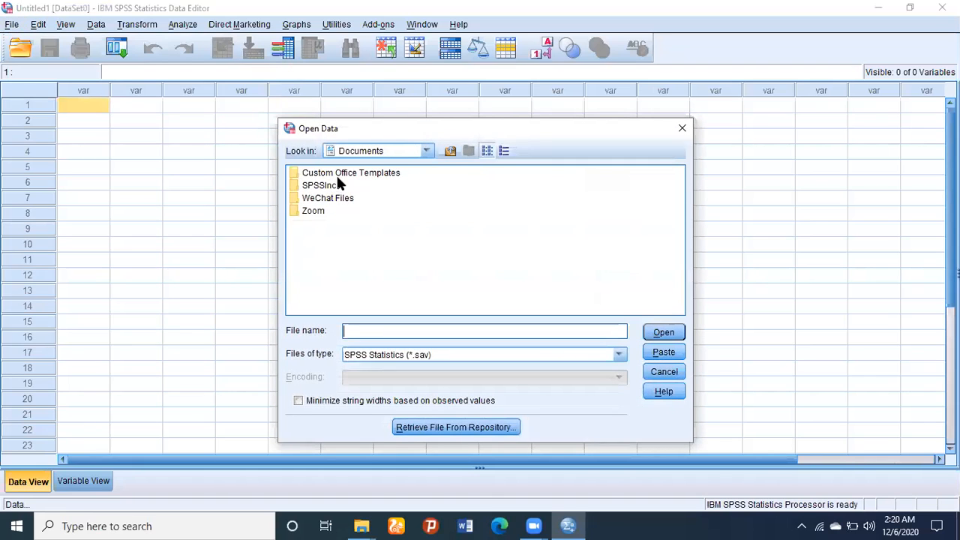
click(426, 151)
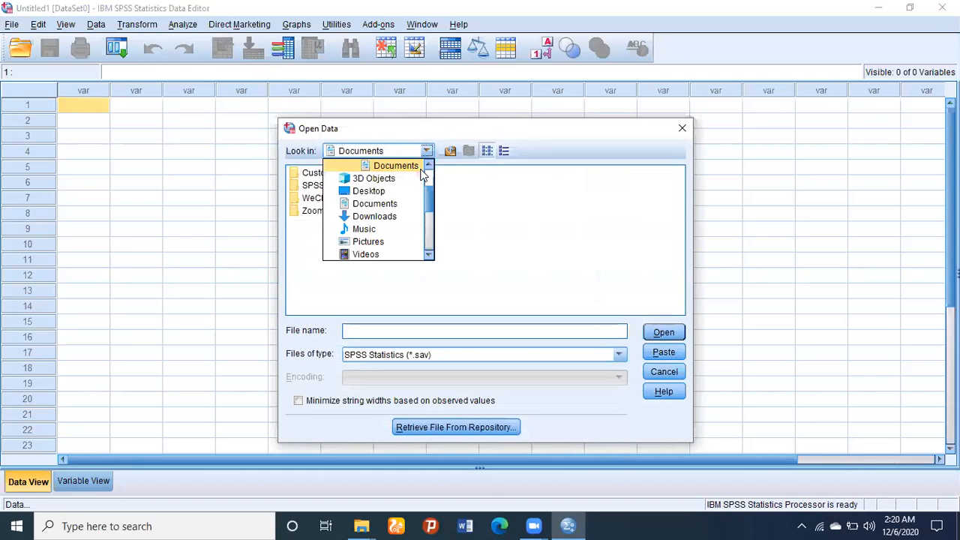
mouse_move(430, 206)
mouse_down()
mouse_move(430, 246)
mouse_move(436, 179)
mouse_move(432, 189)
mouse_up()
click(368, 225)
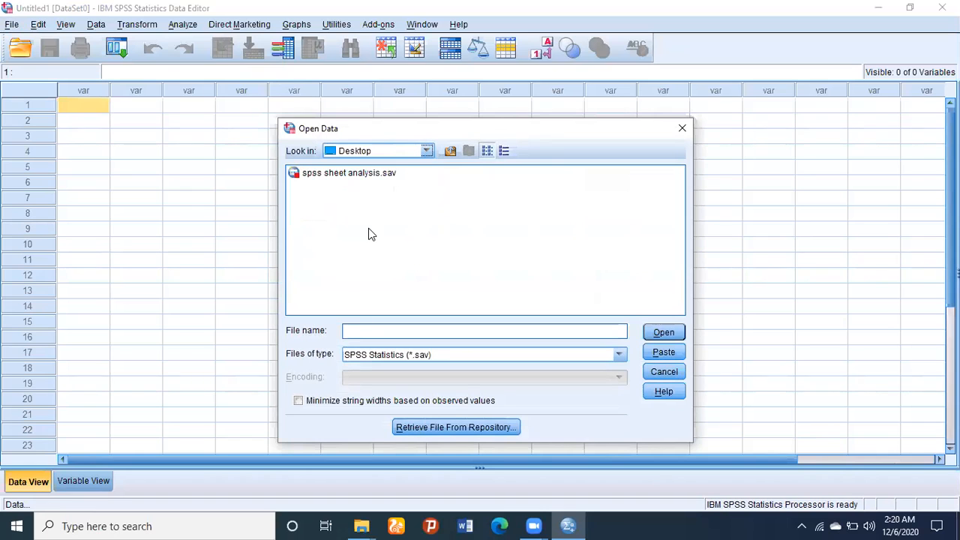
click(336, 172)
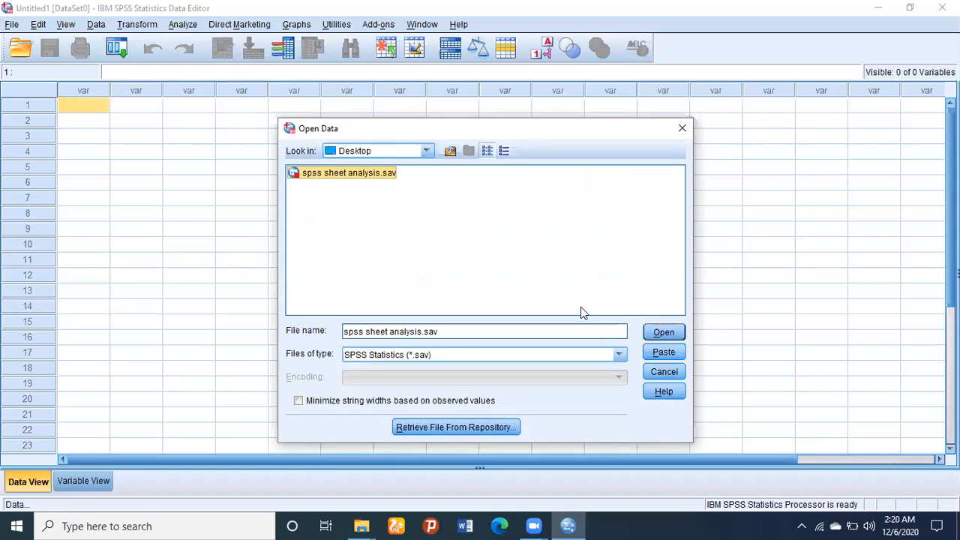
click(664, 332)
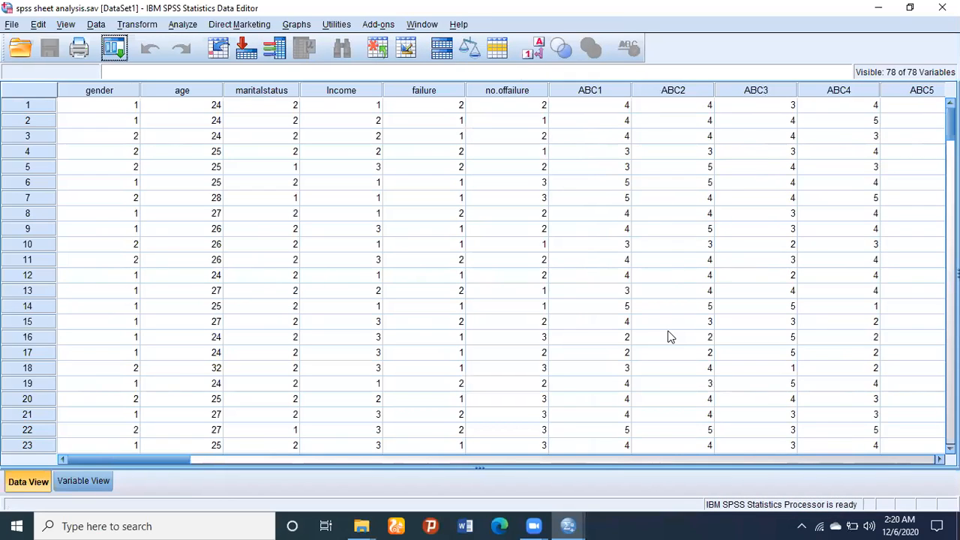
Step: Examine the maritalstatus values of the first two cases in the opened dataset
click(290, 108)
click(293, 123)
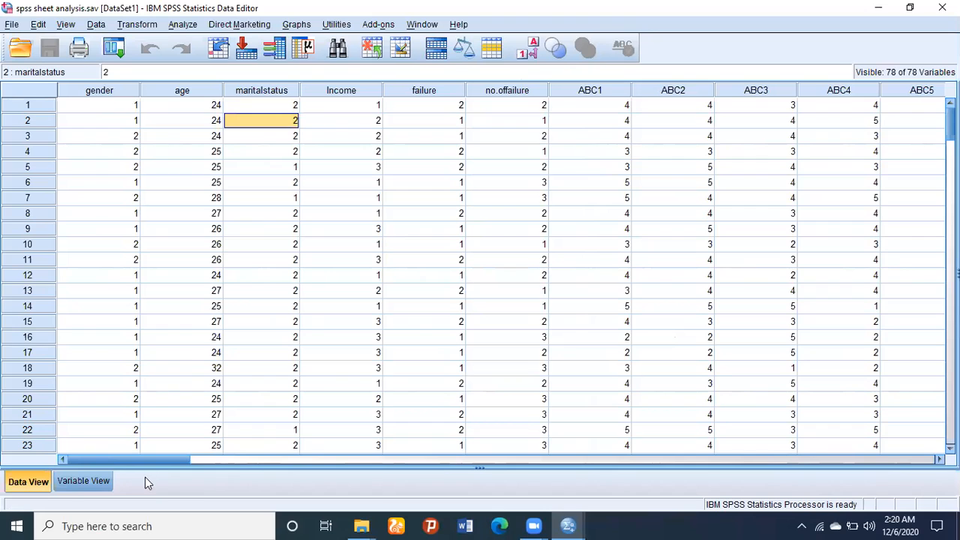
Step: Display the variable definitions and widen the Label column so more of each question's text fits
click(76, 481)
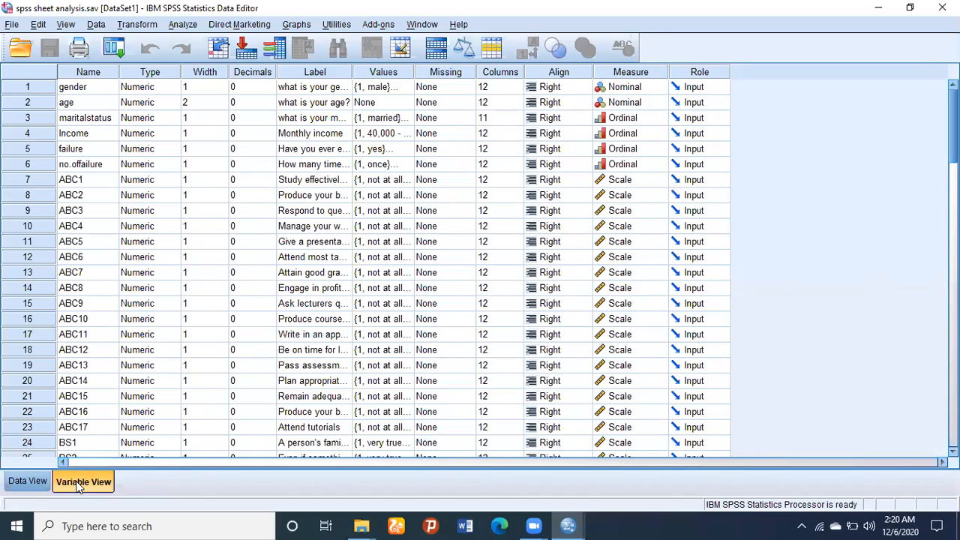
drag(352, 70, 424, 73)
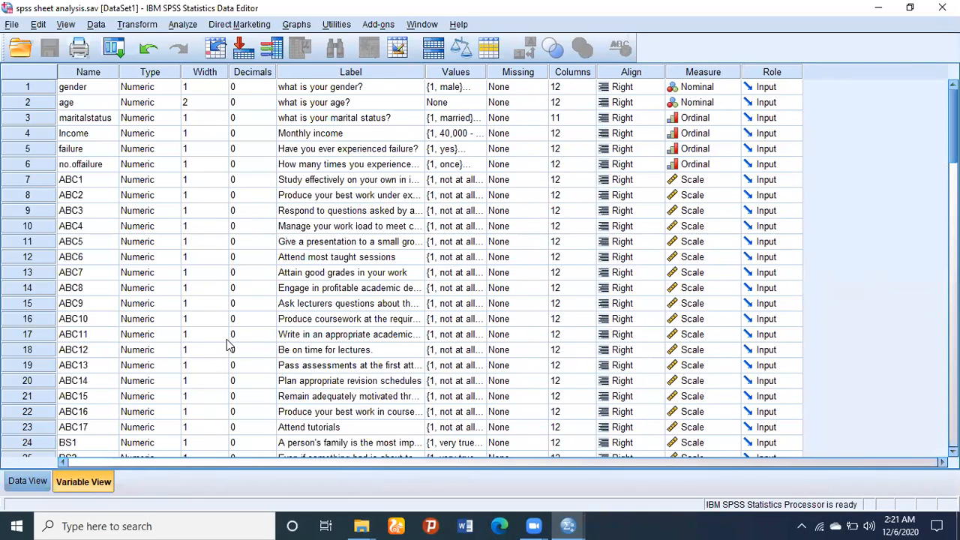
click(287, 264)
click(262, 263)
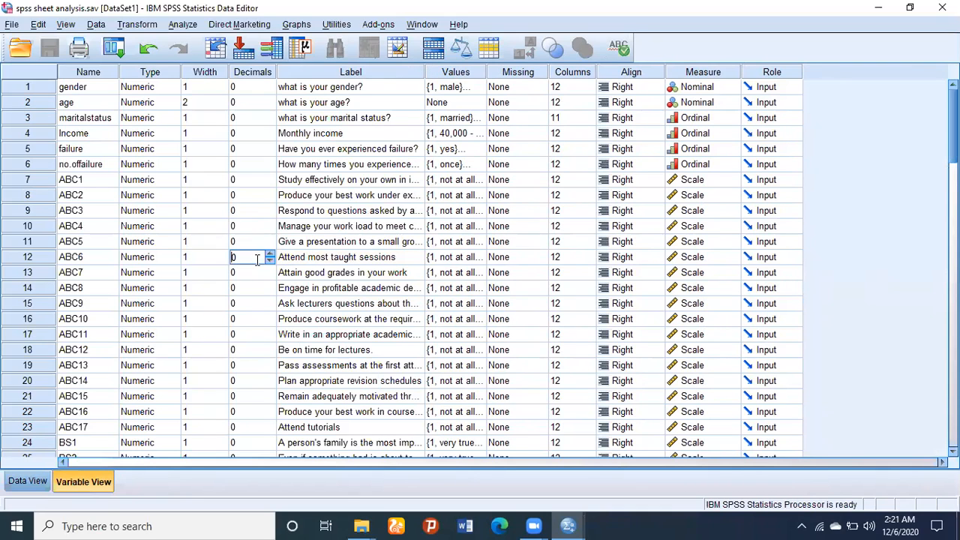
click(165, 274)
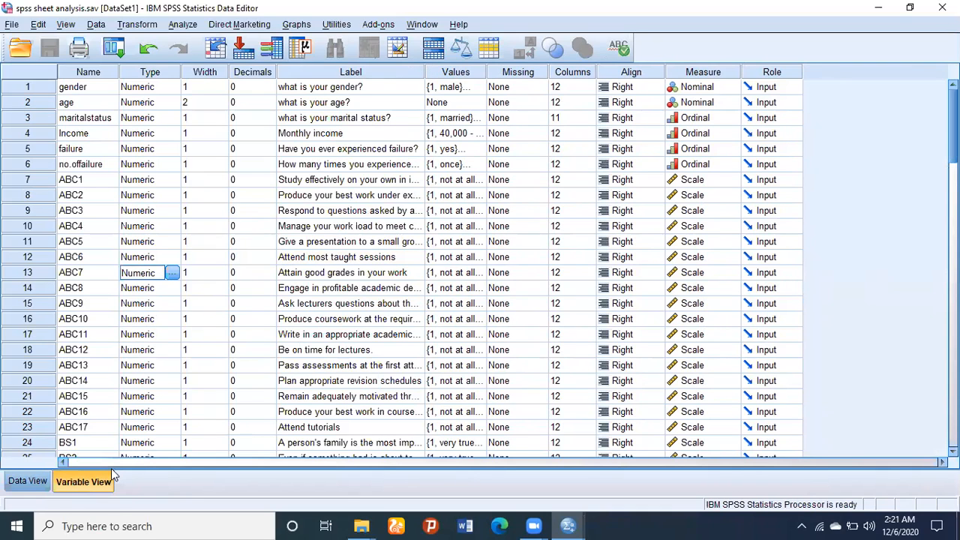
Step: Return to the case data, examine the ABCsum, BASsum and QOLsum score columns, and go back to the first variables
click(28, 484)
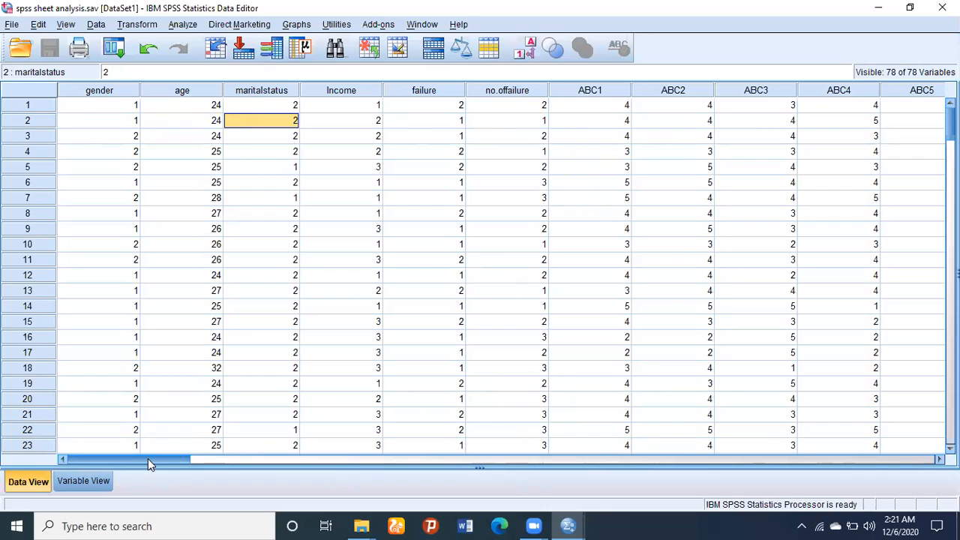
drag(147, 459, 872, 448)
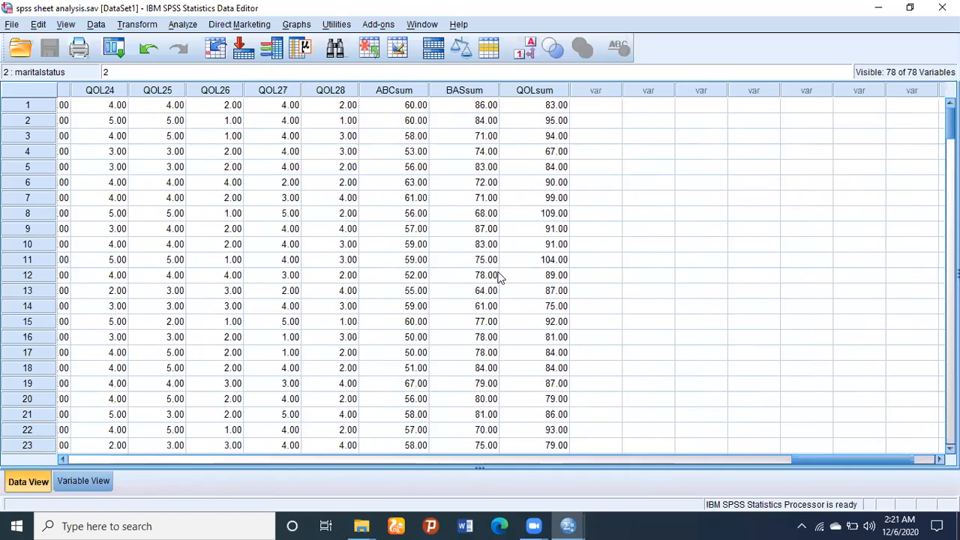
click(398, 88)
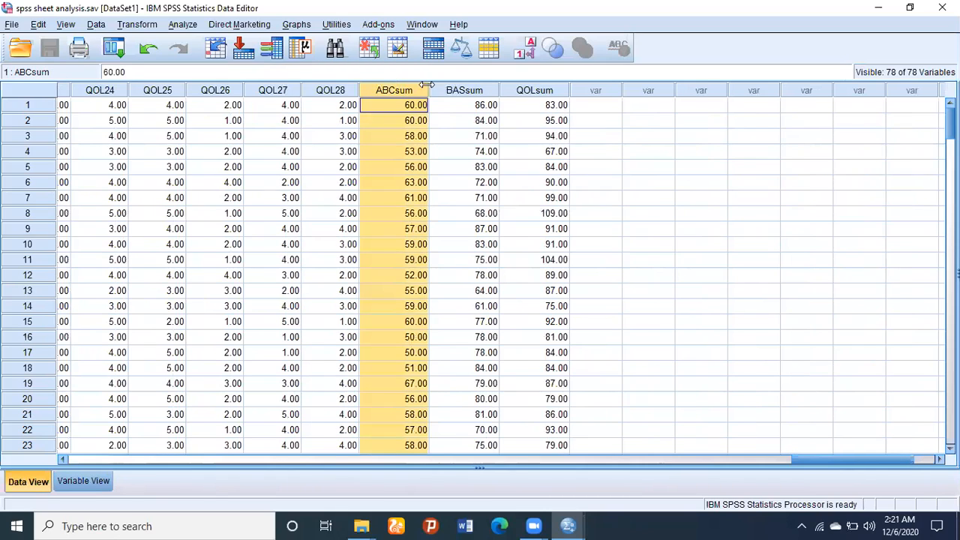
click(468, 89)
click(529, 90)
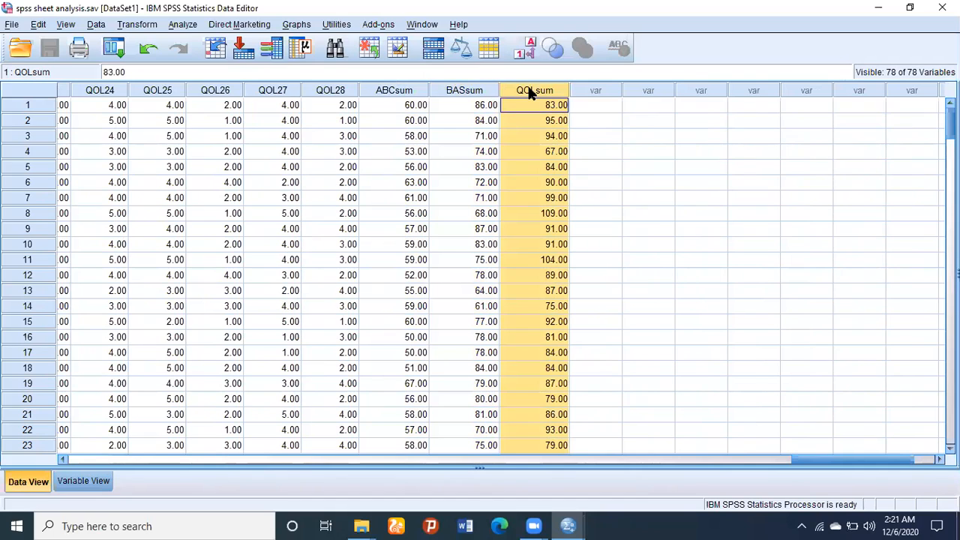
drag(403, 90, 523, 85)
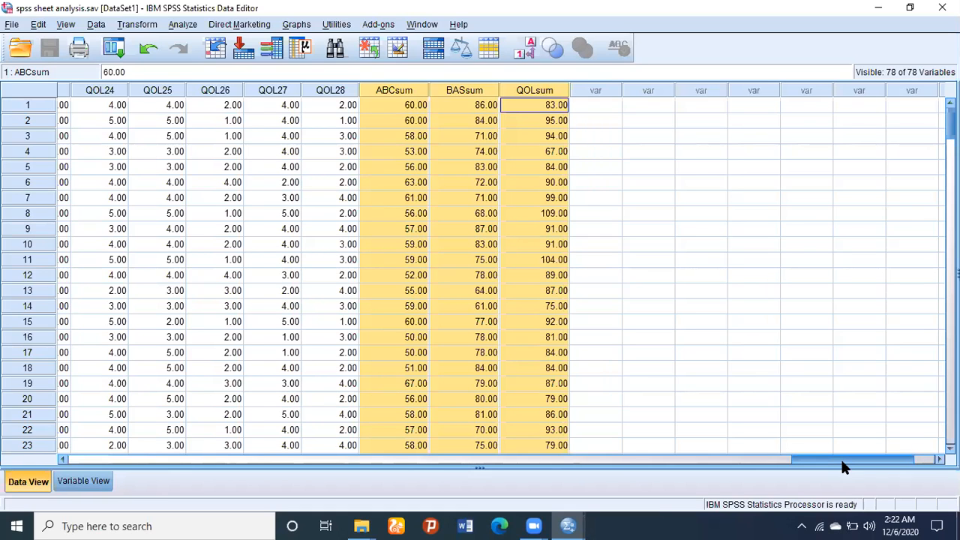
drag(844, 467, 807, 476)
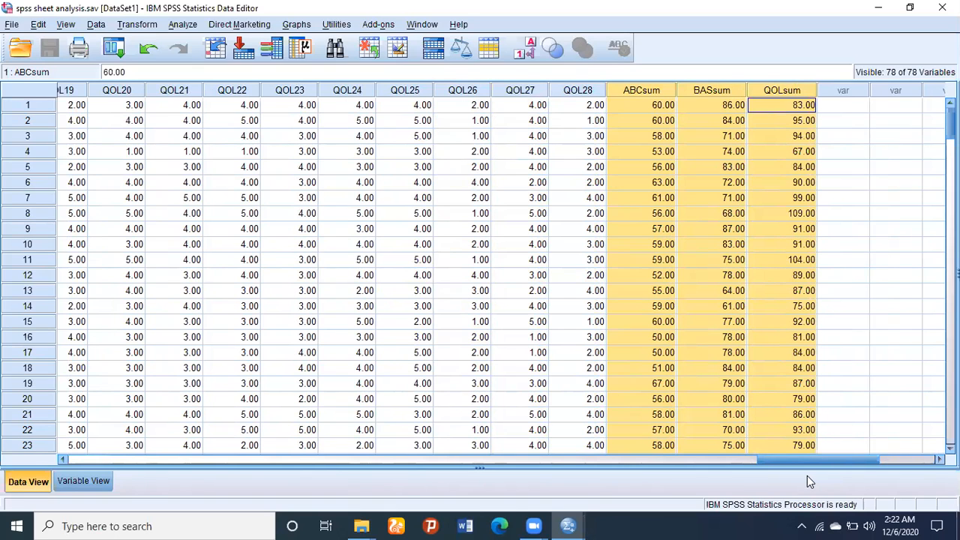
drag(807, 459, 97, 428)
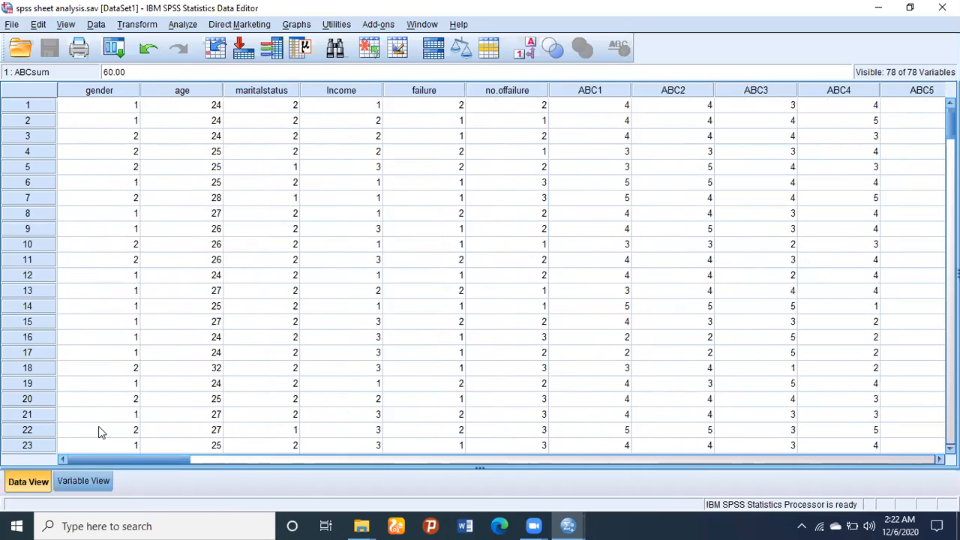
Step: Start a Descriptives analysis and add the gender, age and marital status variables
click(183, 24)
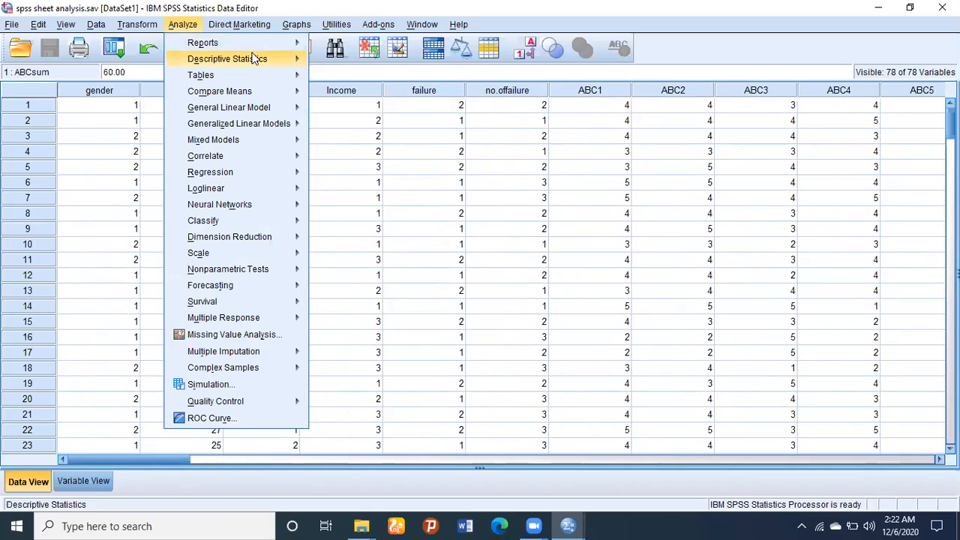
mouse_move(264, 61)
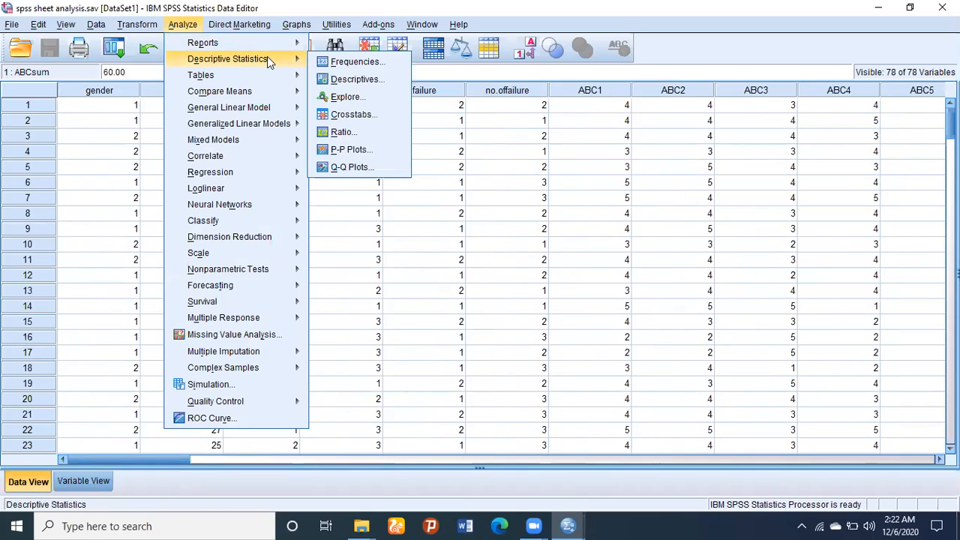
click(366, 80)
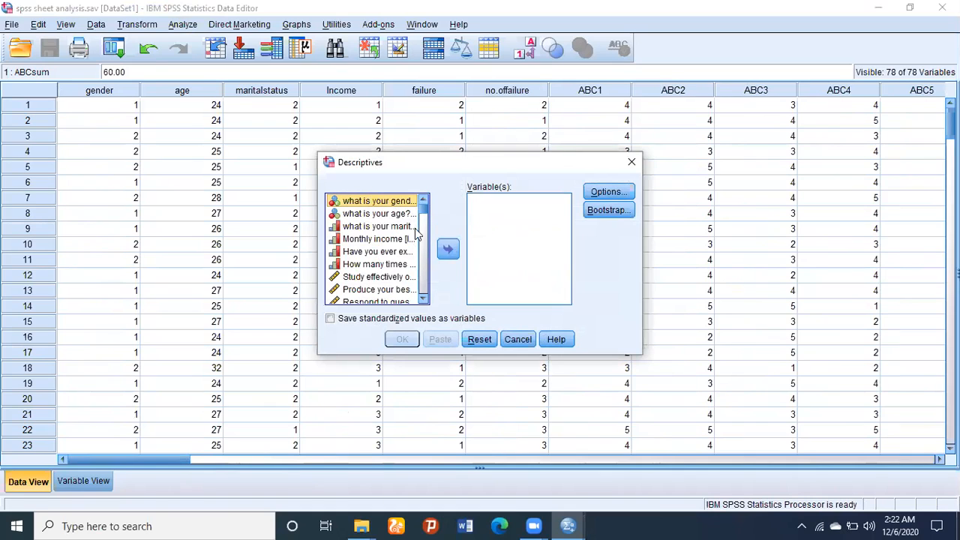
click(448, 249)
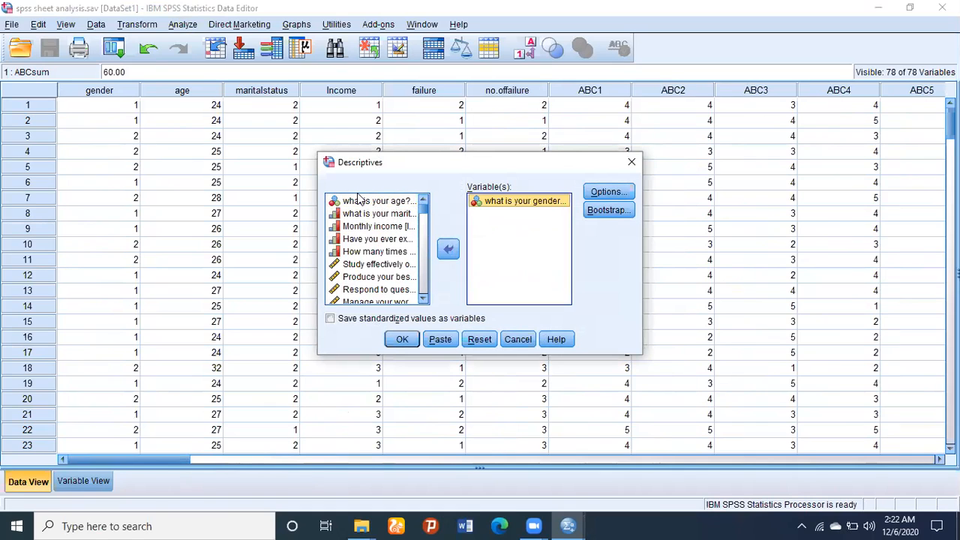
click(363, 201)
click(448, 249)
click(378, 201)
click(447, 250)
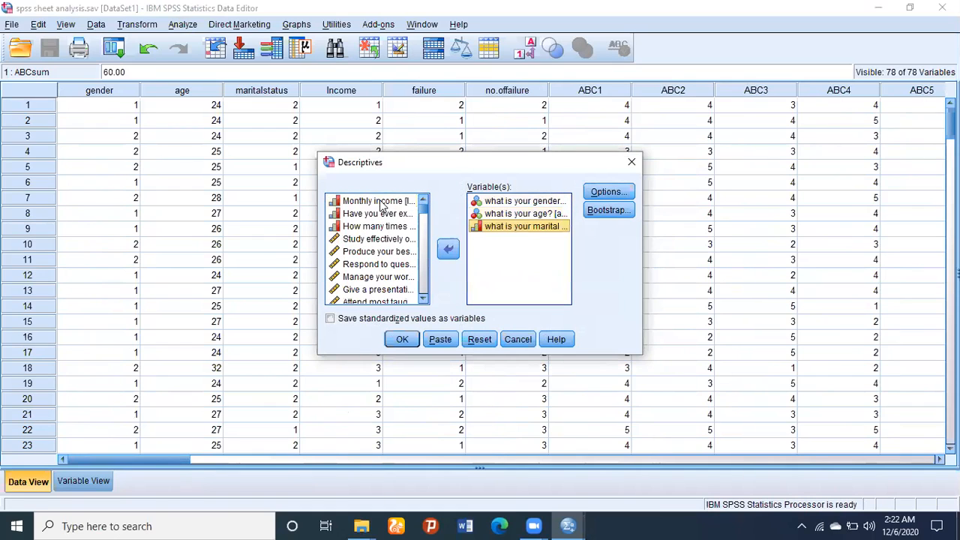
Step: Add monthly income, failure experience and number of failures to the Descriptives variables
click(379, 201)
click(448, 250)
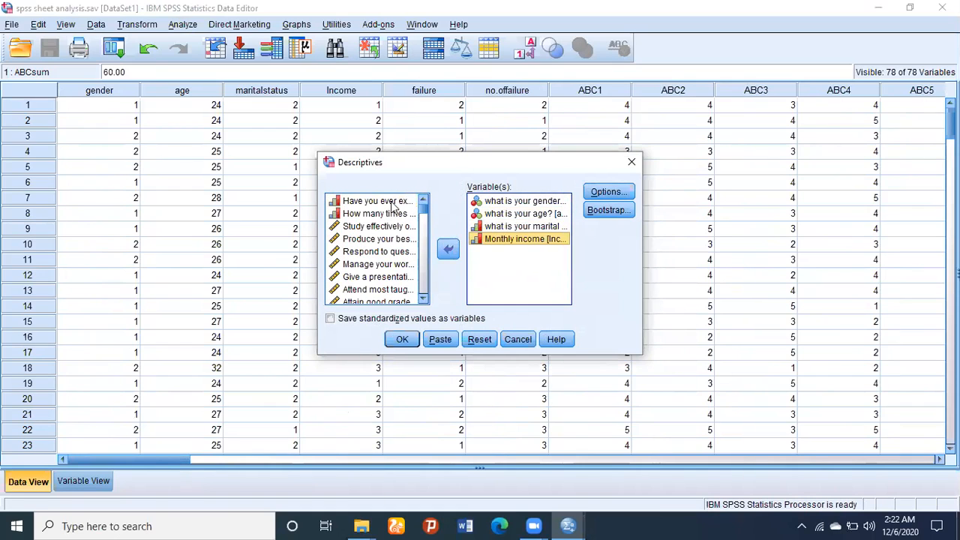
click(385, 202)
click(448, 251)
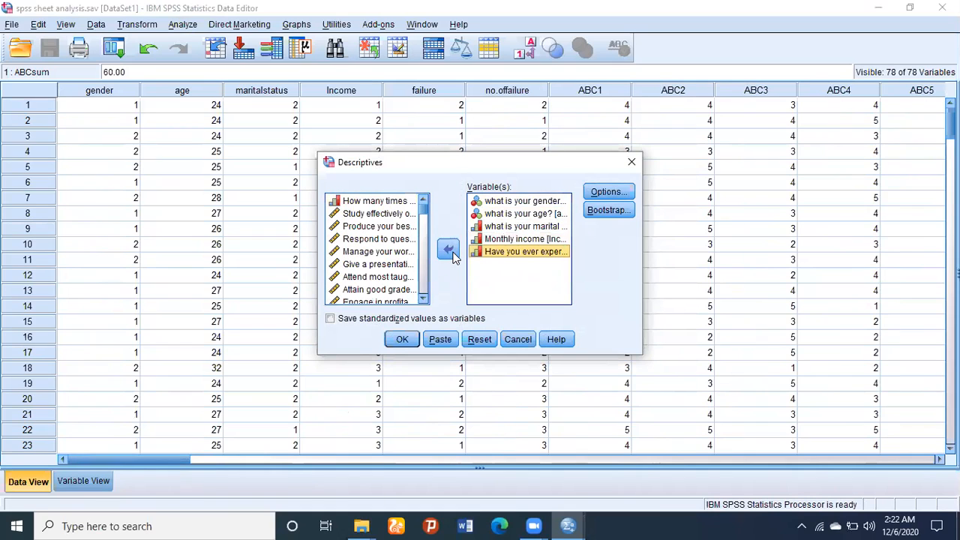
click(373, 202)
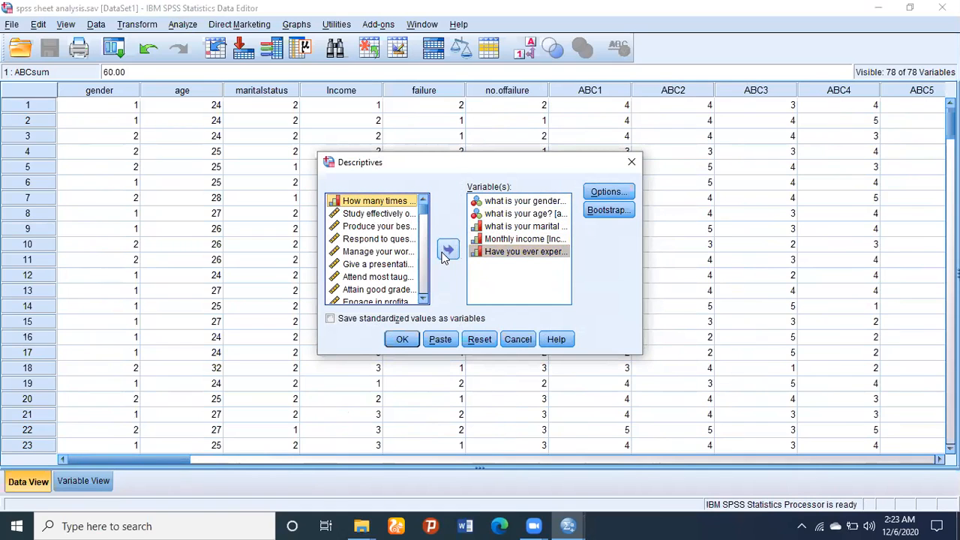
click(448, 252)
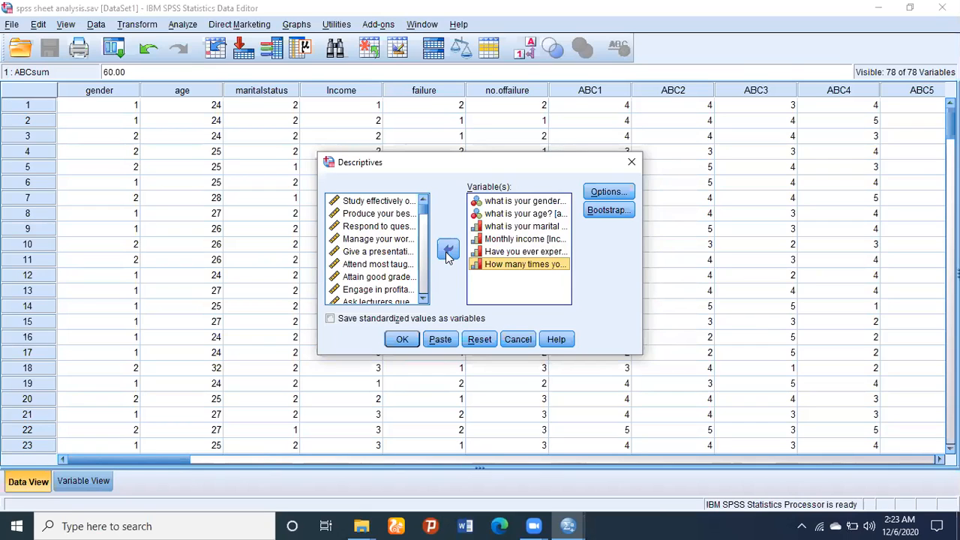
Step: Review the available Descriptives statistics options, cancel them and close the analysis without running it
click(604, 195)
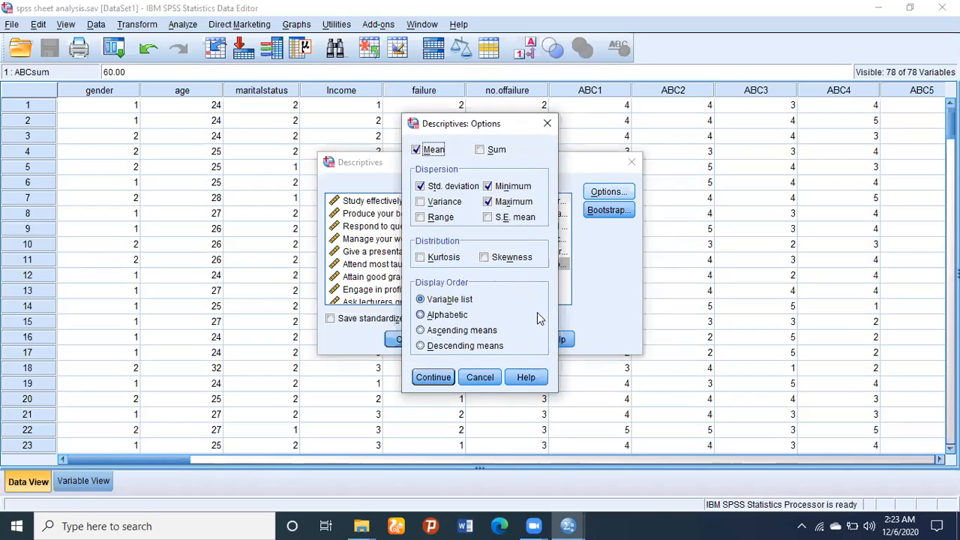
click(480, 377)
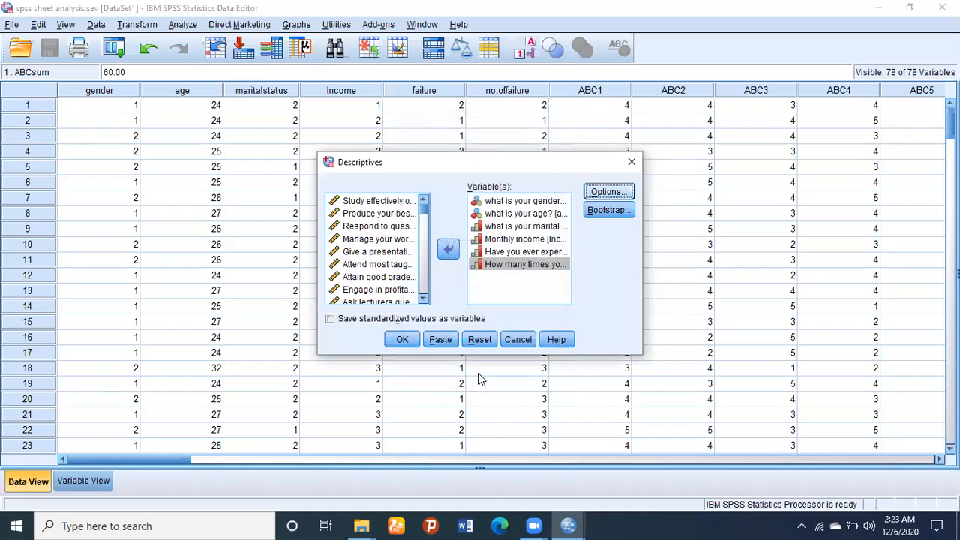
click(632, 164)
Step: Start a Frequencies analysis and add the six demographic variables from gender through number of failures
click(192, 27)
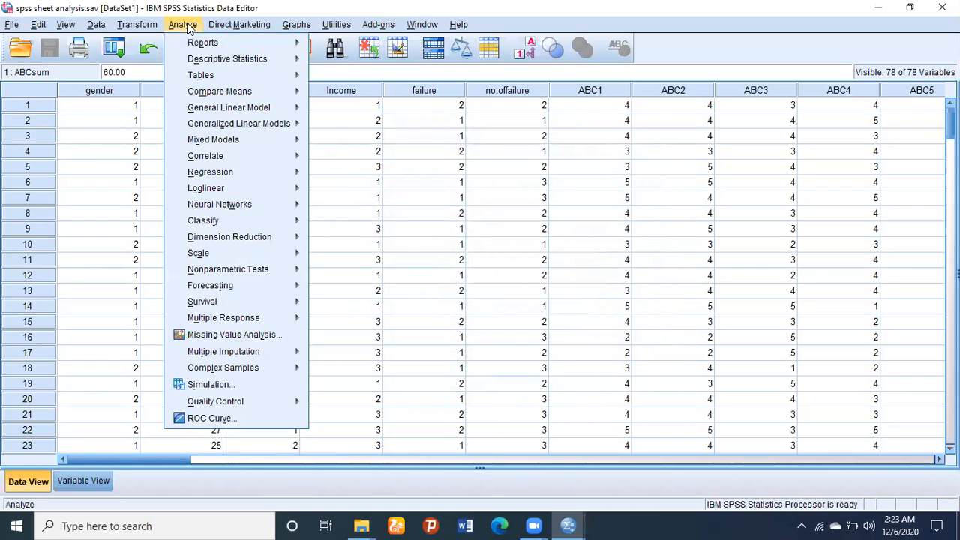
click(353, 60)
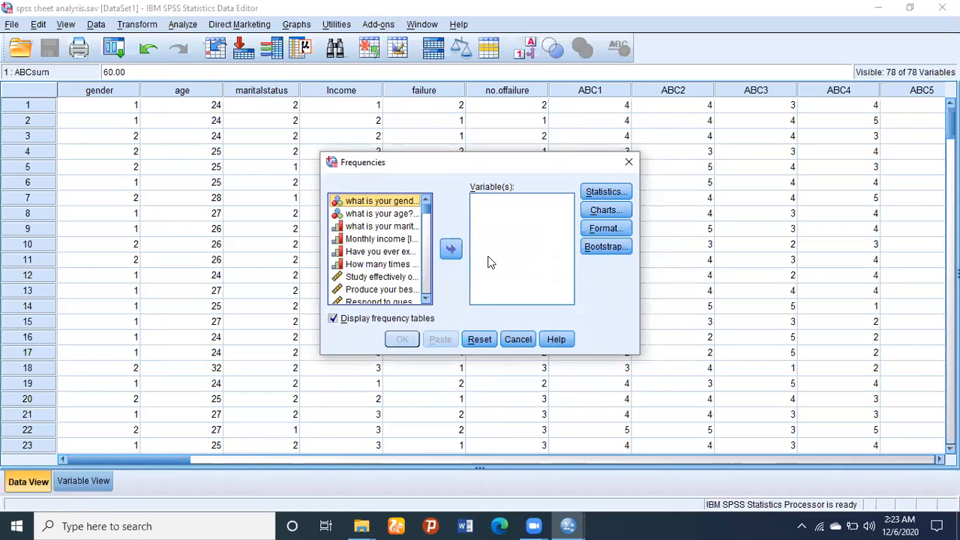
shift+click(397, 215)
key(shift+Down)
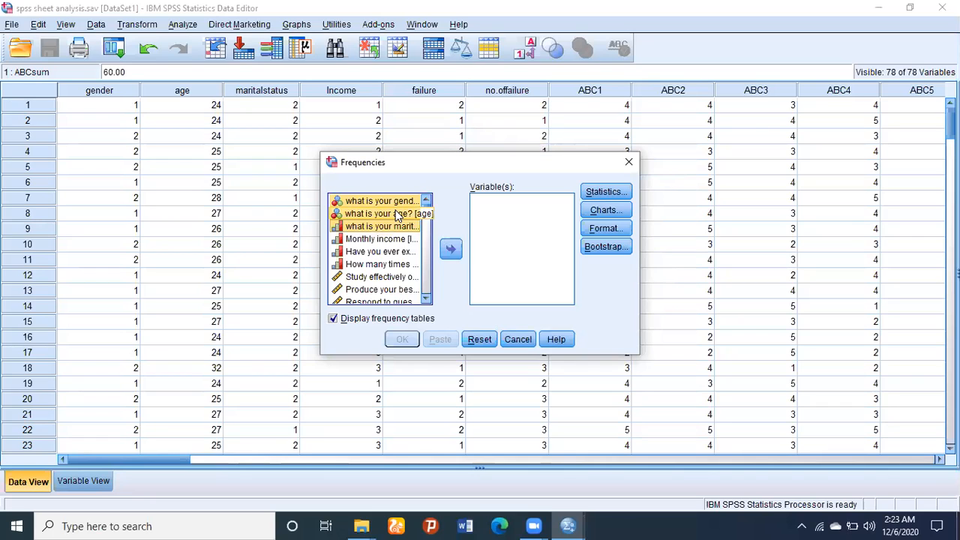
key(shift+Down)
key(shift+Down)
key(shift+Down)
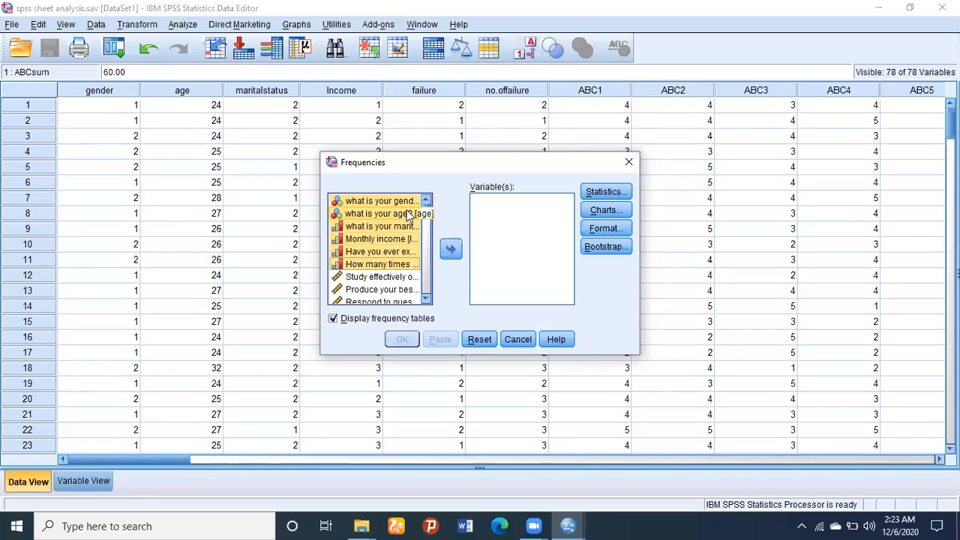
click(451, 251)
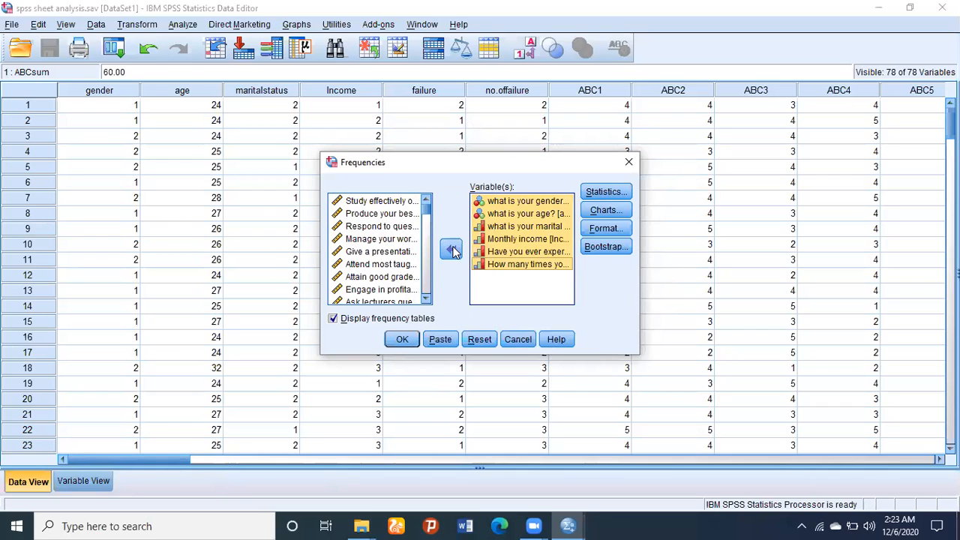
Step: Try Pie charts and Histograms as the Frequencies chart type, and close the chart settings without applying them
click(608, 213)
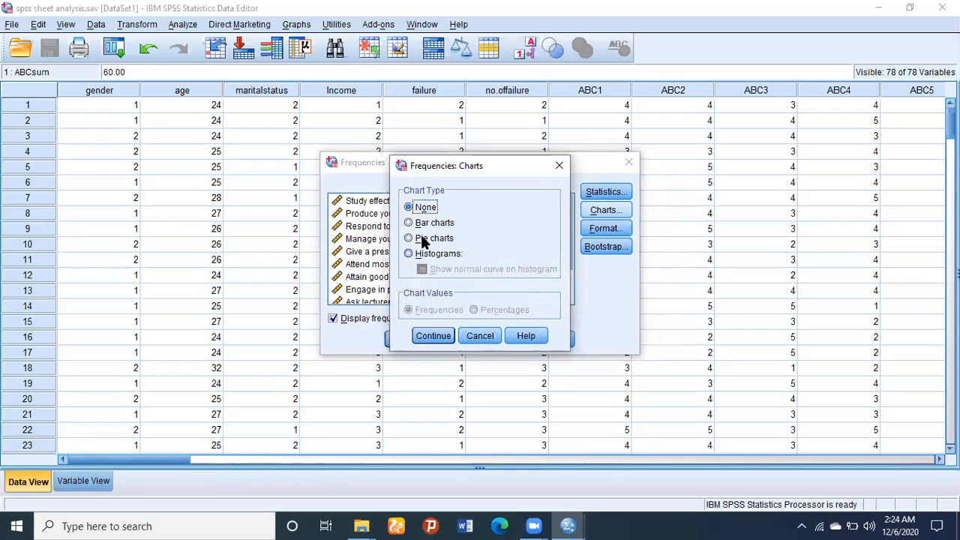
click(409, 237)
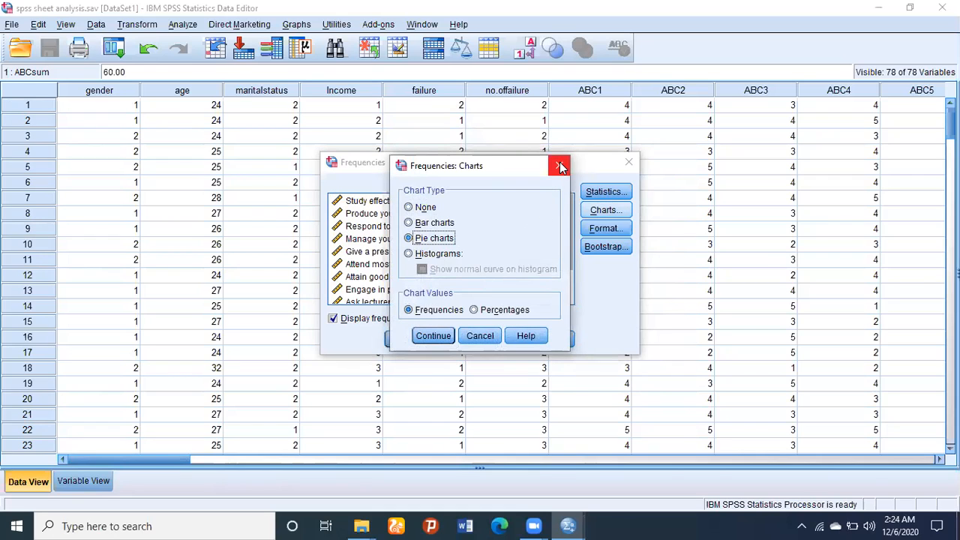
click(408, 254)
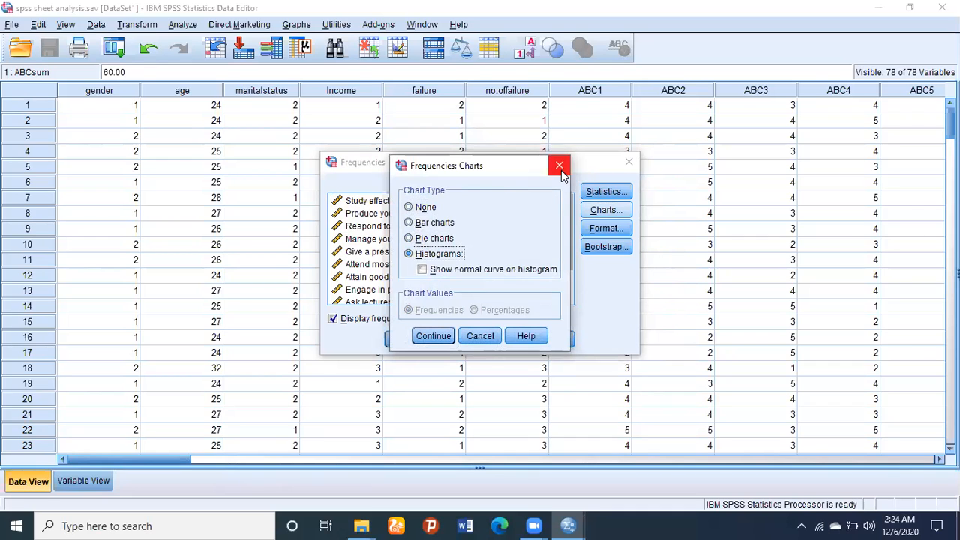
click(561, 168)
Step: Request the mean, standard deviation and range as statistics for the Frequencies analysis, leaving quartiles off
click(604, 192)
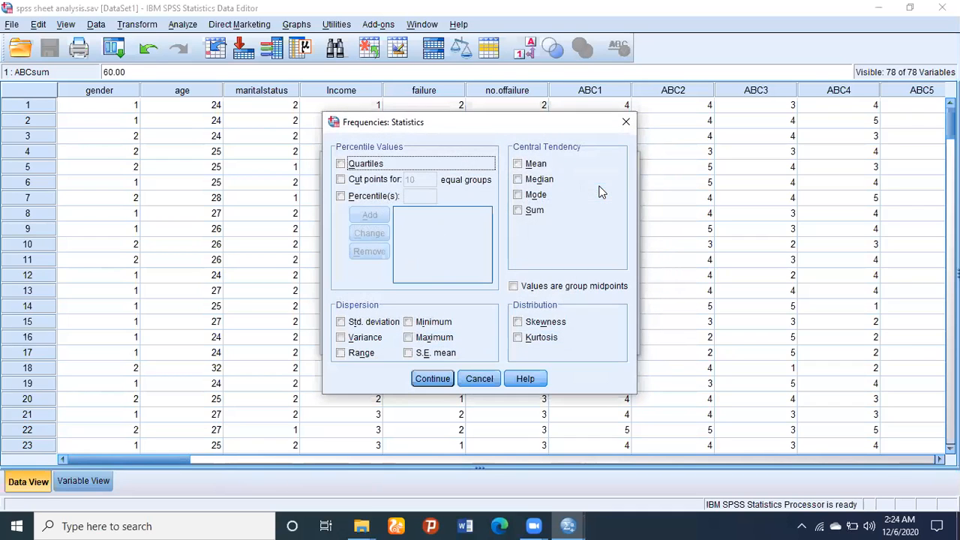
click(523, 165)
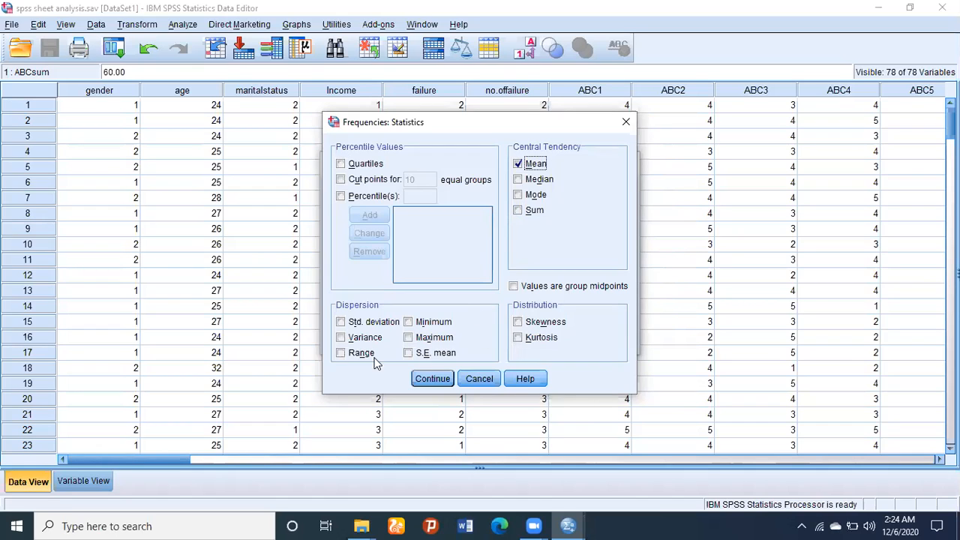
click(340, 321)
click(341, 322)
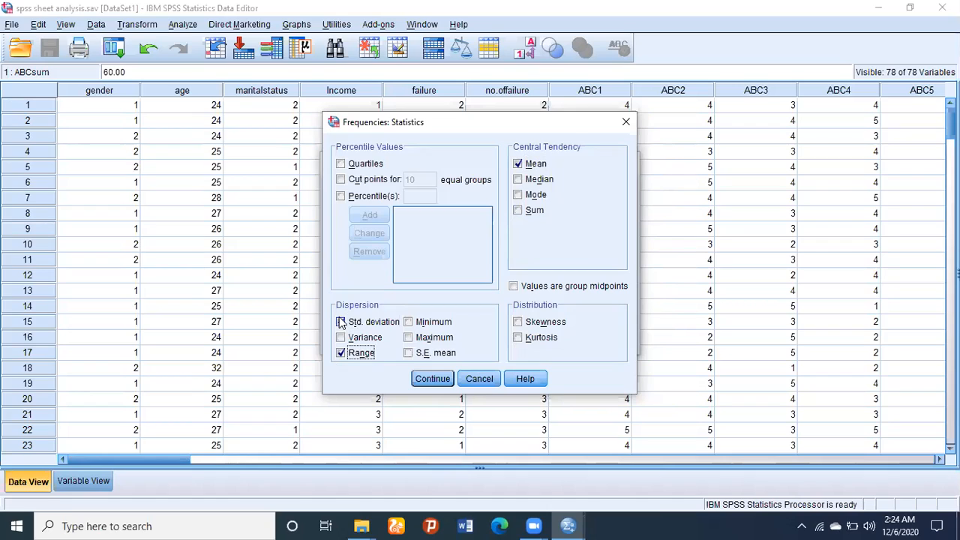
click(341, 322)
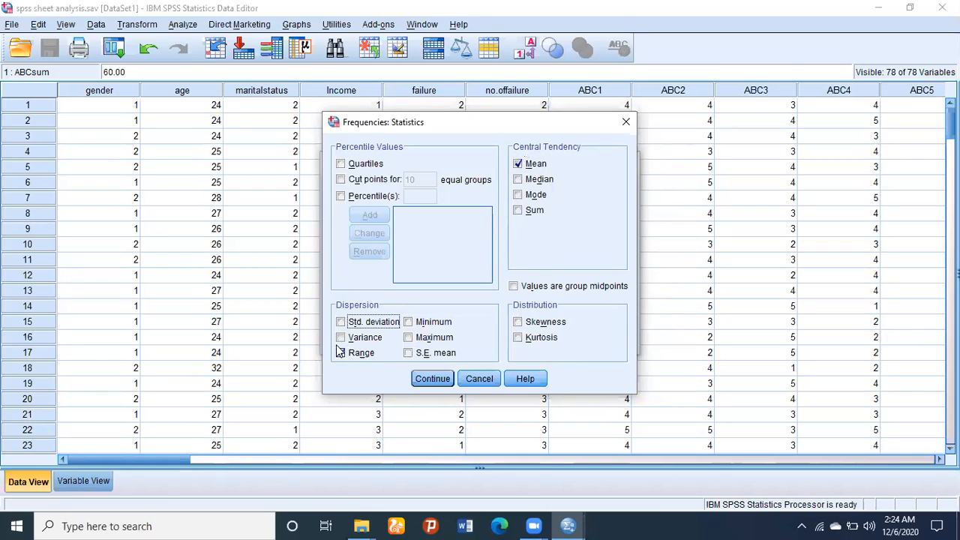
click(341, 322)
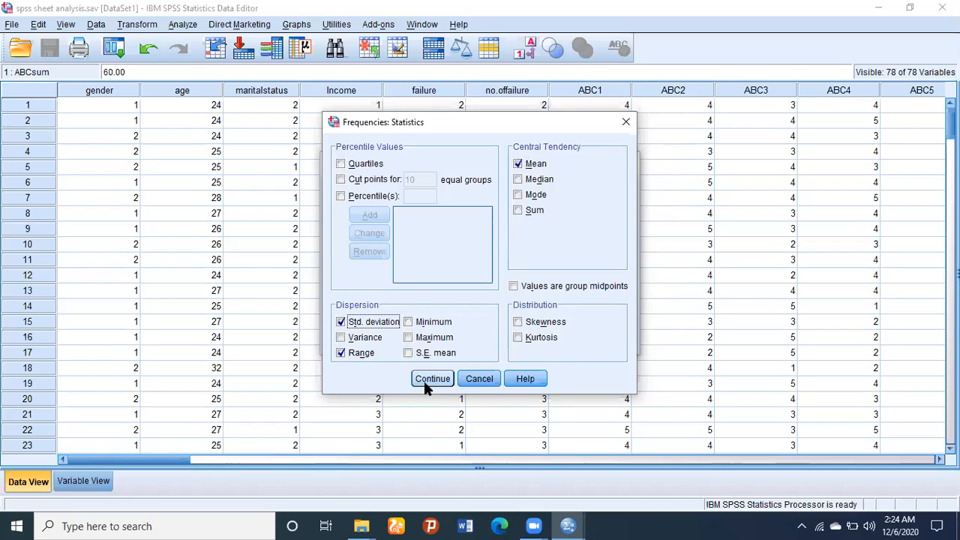
click(341, 164)
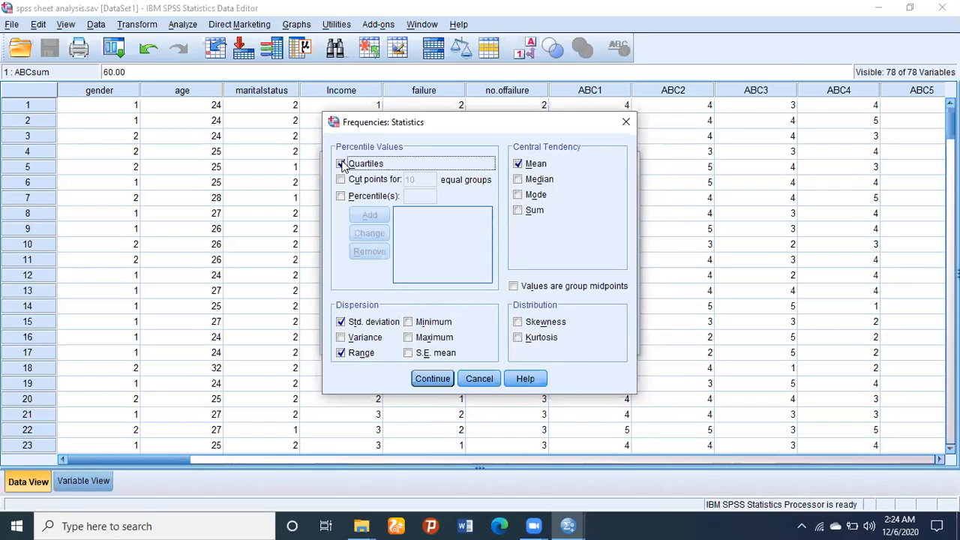
click(341, 164)
click(432, 379)
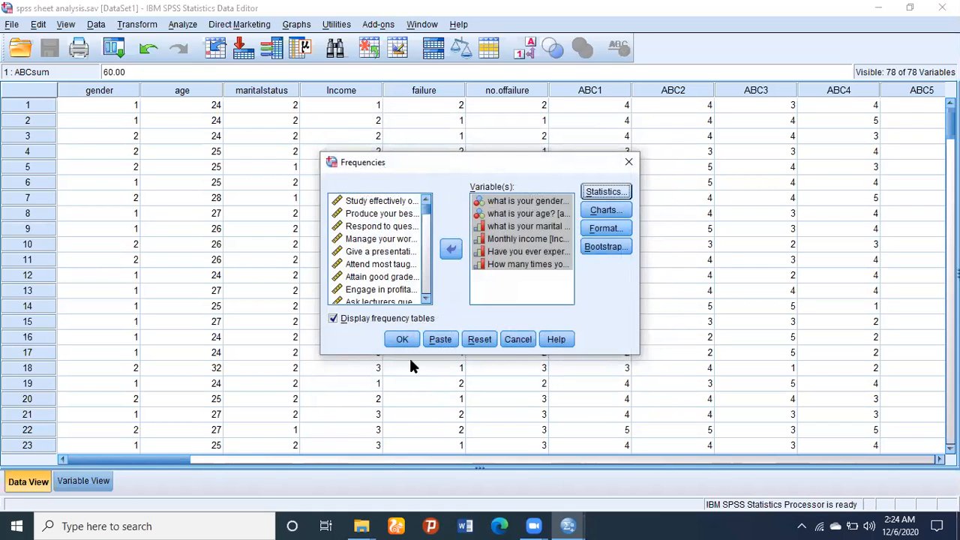
Step: Set the Frequencies chart type to pie charts with frequencies as chart values, and run the analysis
click(608, 211)
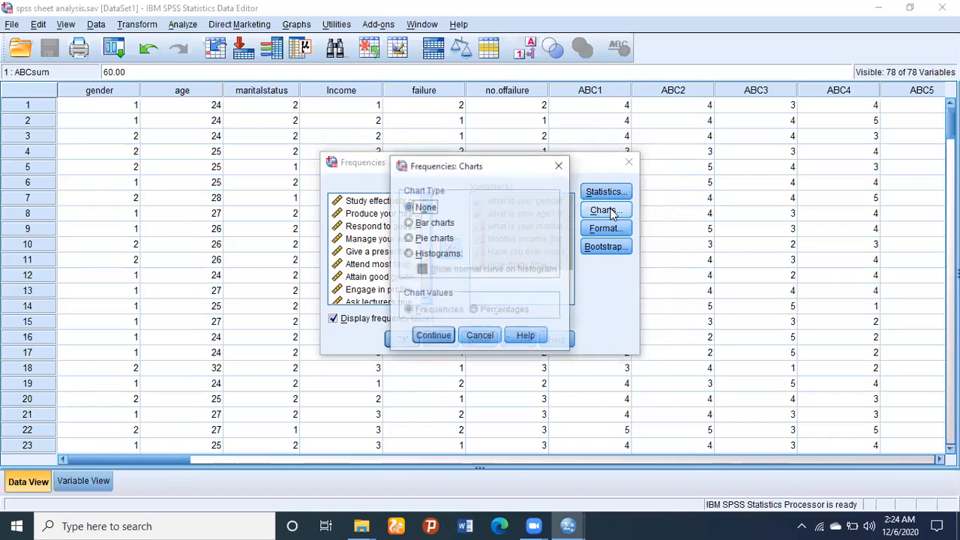
click(409, 255)
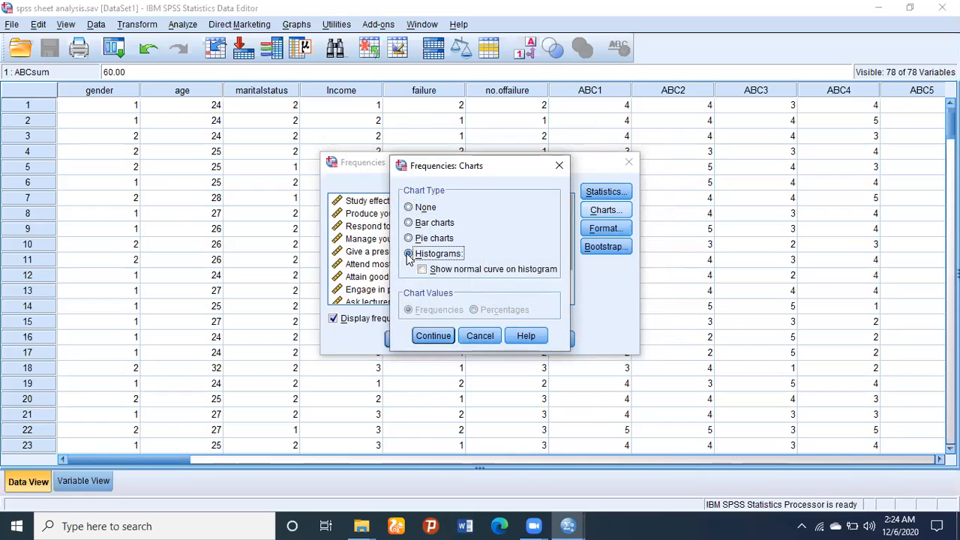
click(423, 271)
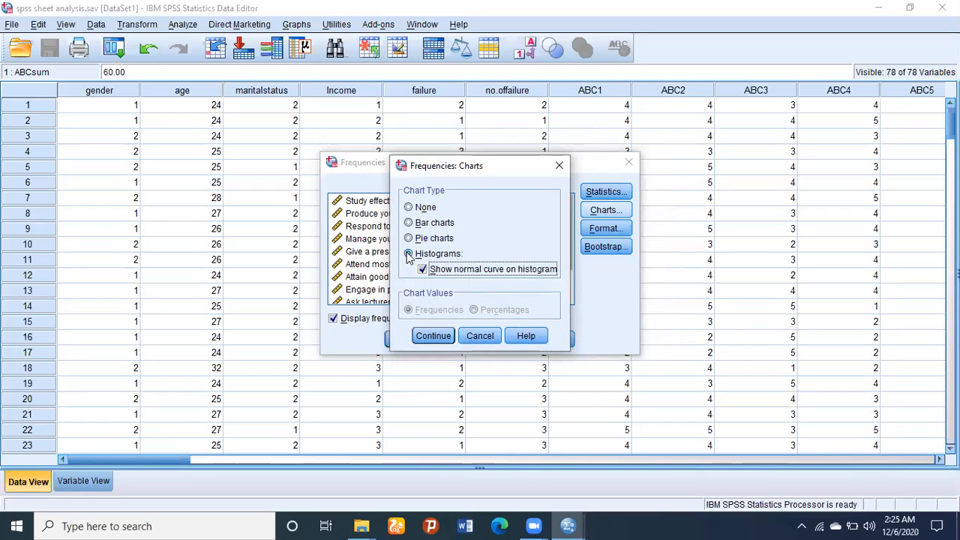
click(409, 239)
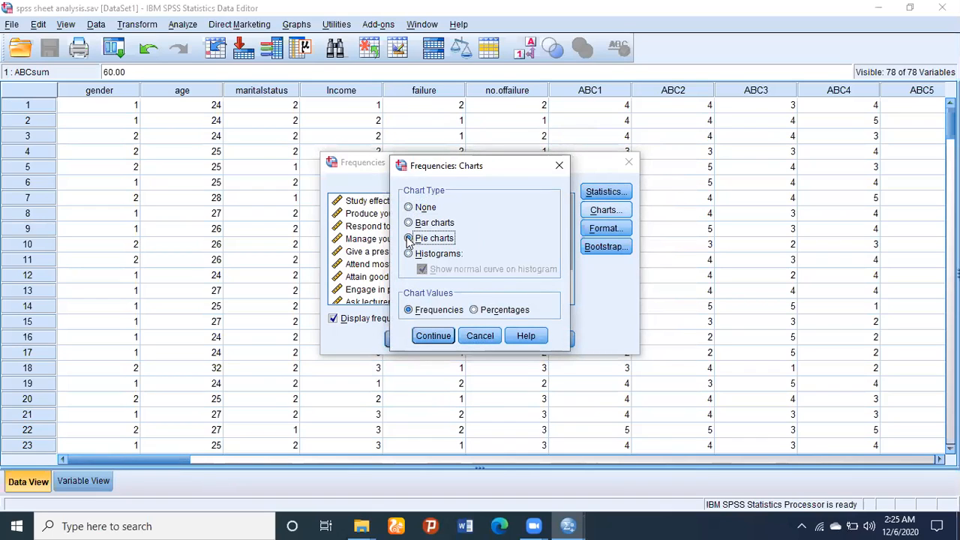
click(408, 239)
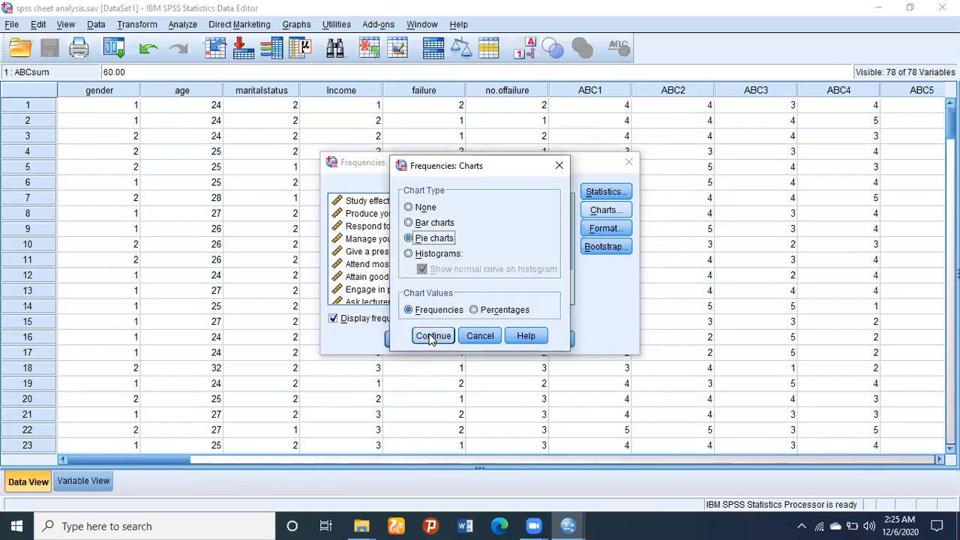
click(432, 336)
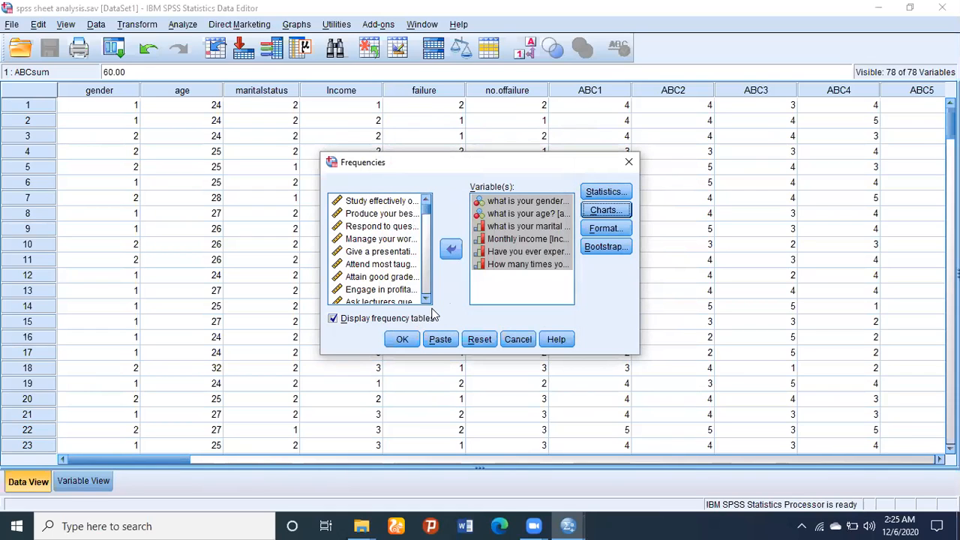
click(403, 341)
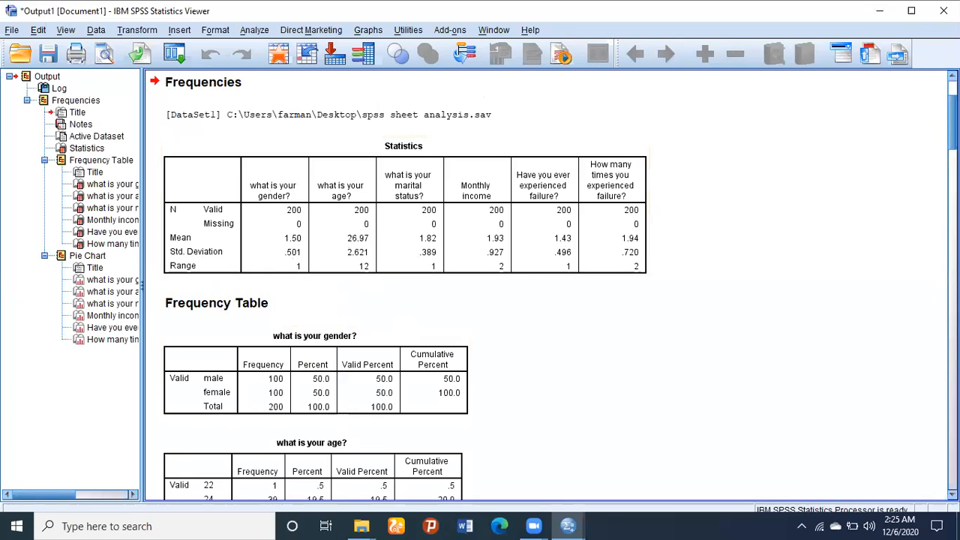
Step: Examine the Statistics table, the frequency tables and the pie charts for the six demographic variables in the output
click(384, 194)
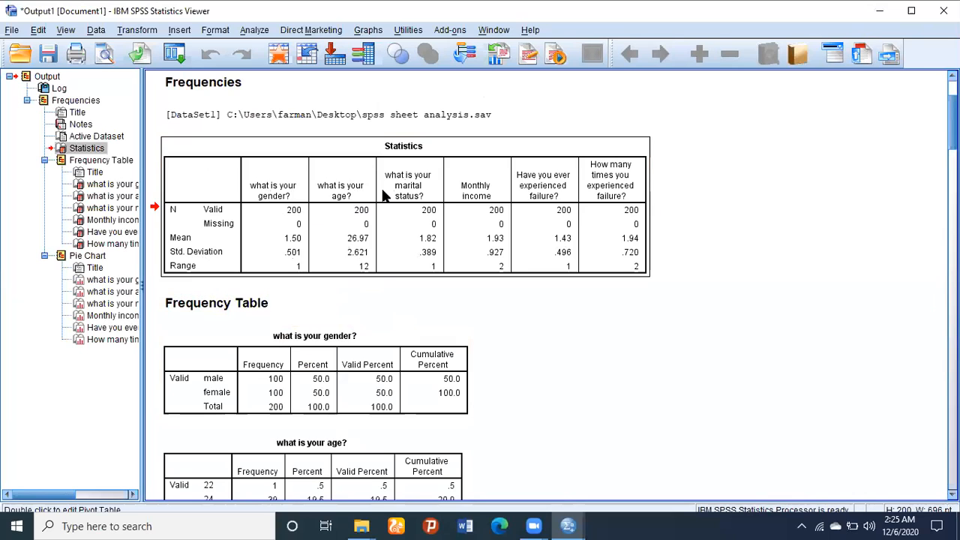
scroll(548, 285, down, 5)
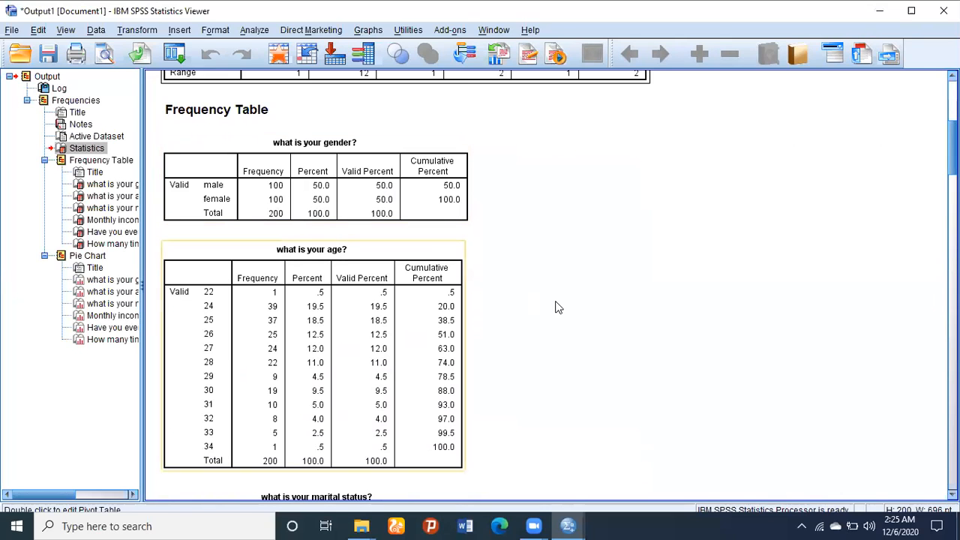
scroll(548, 285, down, 8)
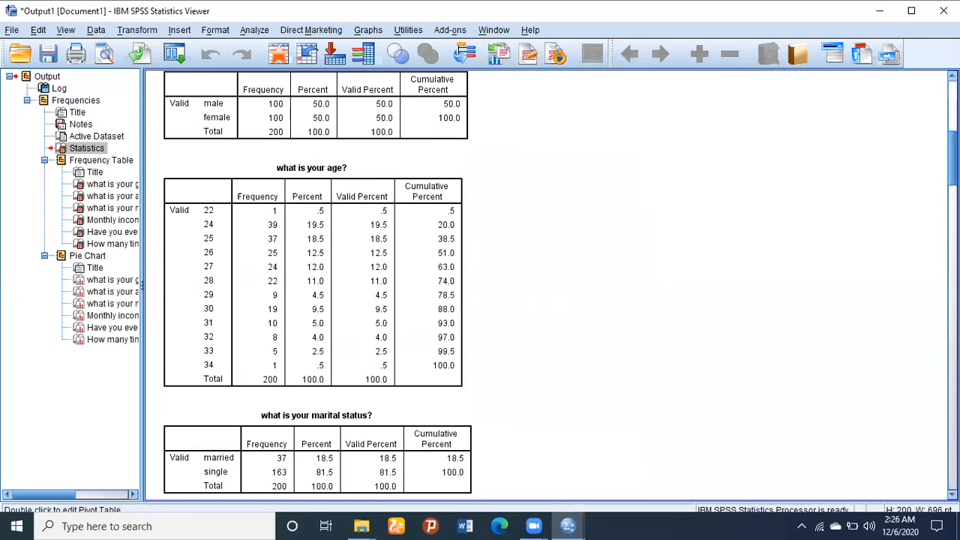
scroll(547, 285, down, 1)
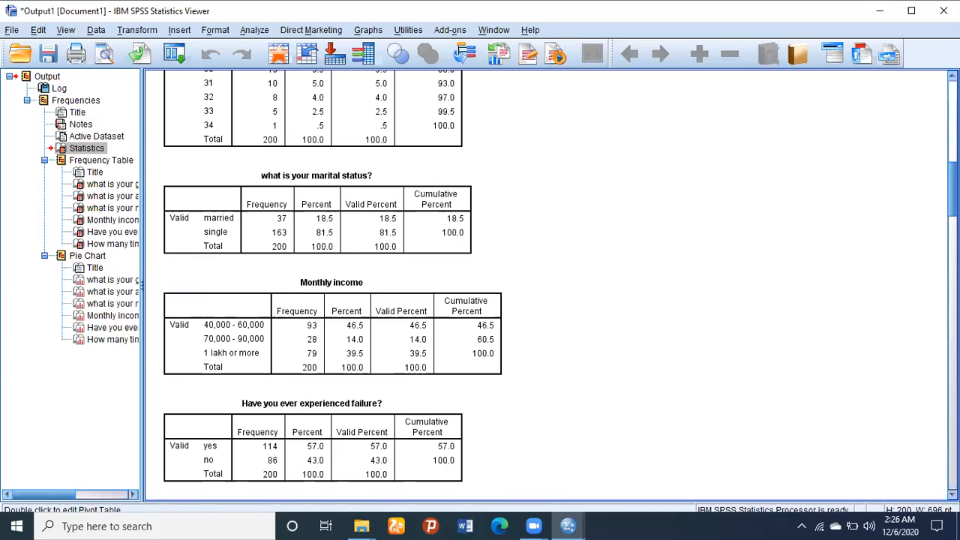
scroll(547, 285, down, 3)
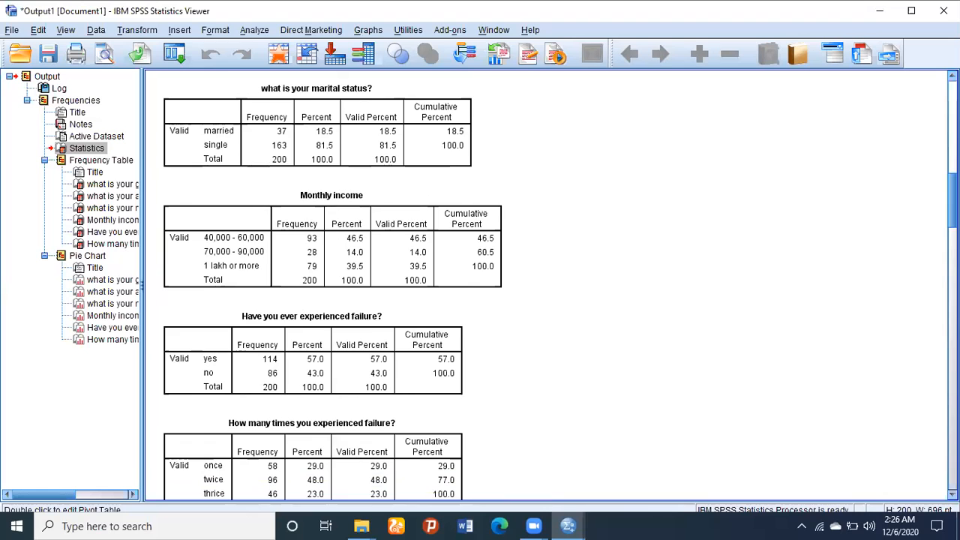
scroll(547, 285, down, 9)
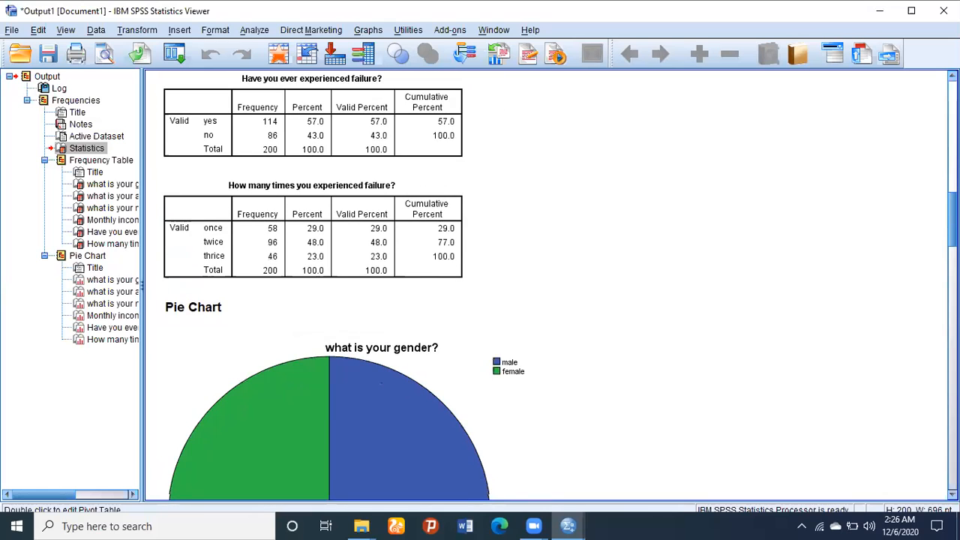
scroll(548, 285, down, 14)
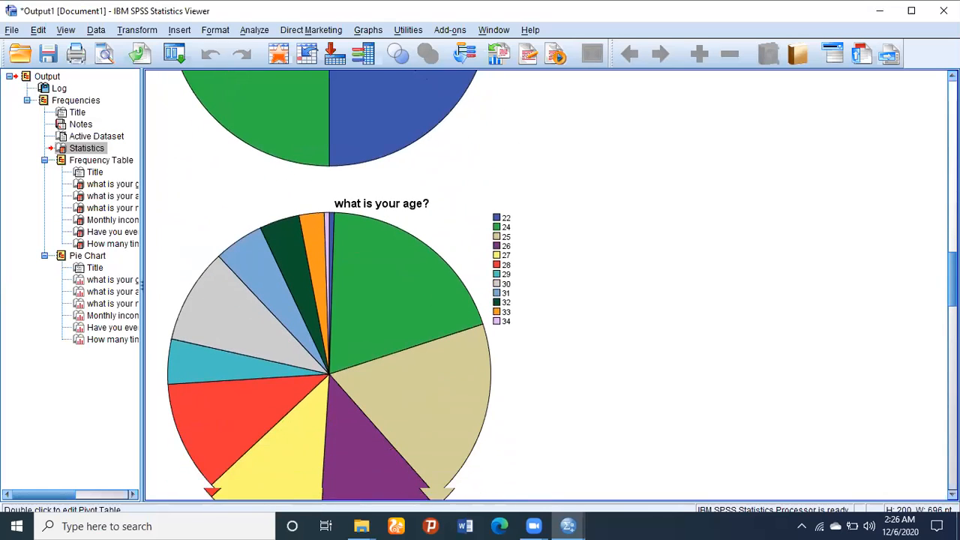
scroll(548, 285, down, 10)
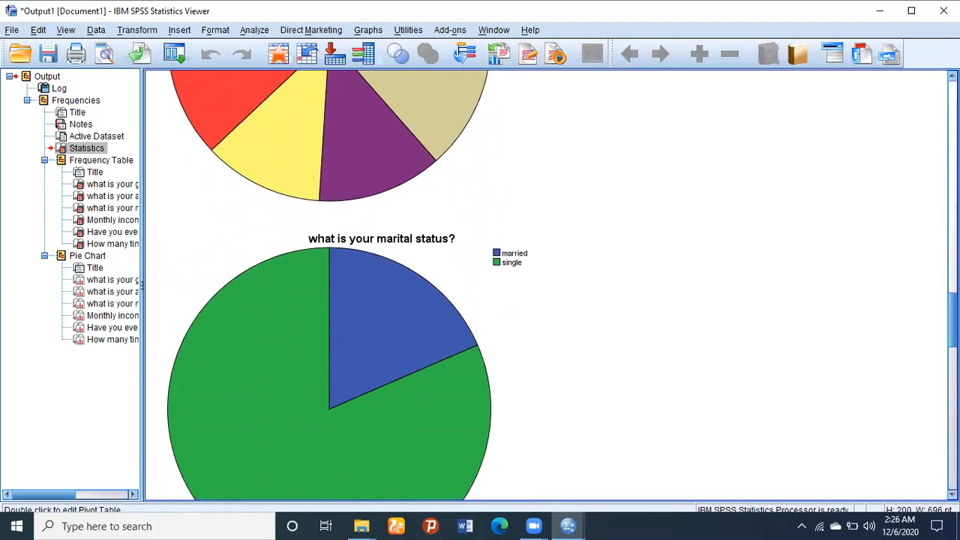
scroll(547, 285, down, 20)
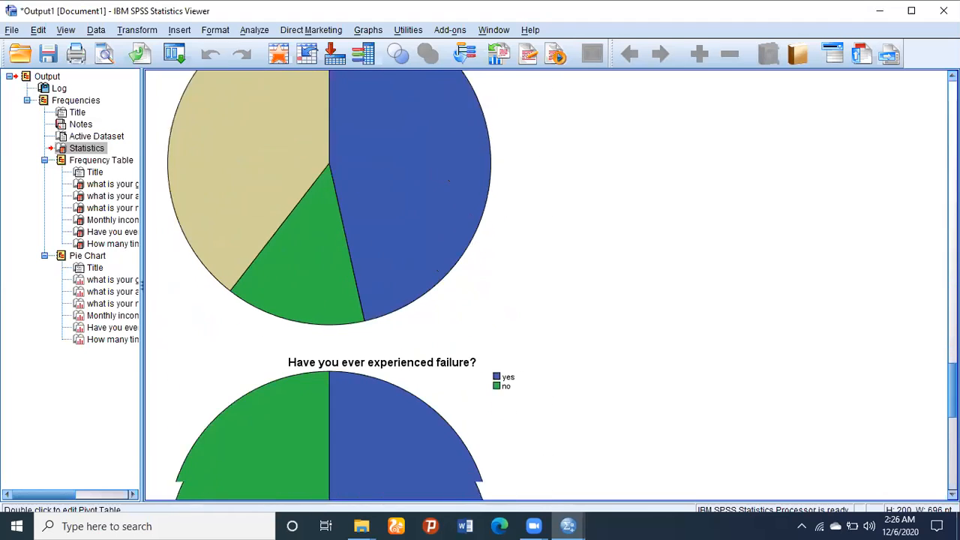
scroll(548, 285, down, 7)
scroll(548, 285, up, 20)
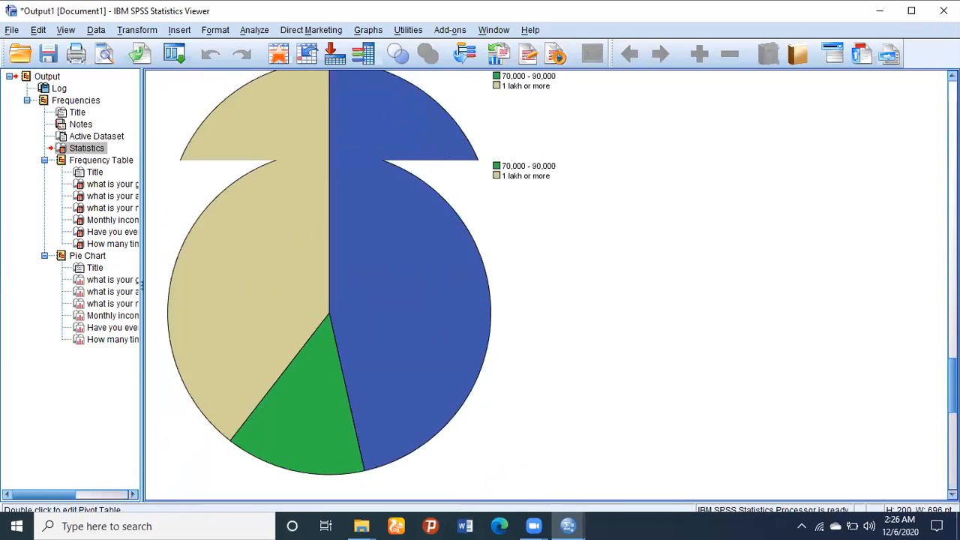
scroll(334, 285, up, 15)
scroll(334, 285, down, 4)
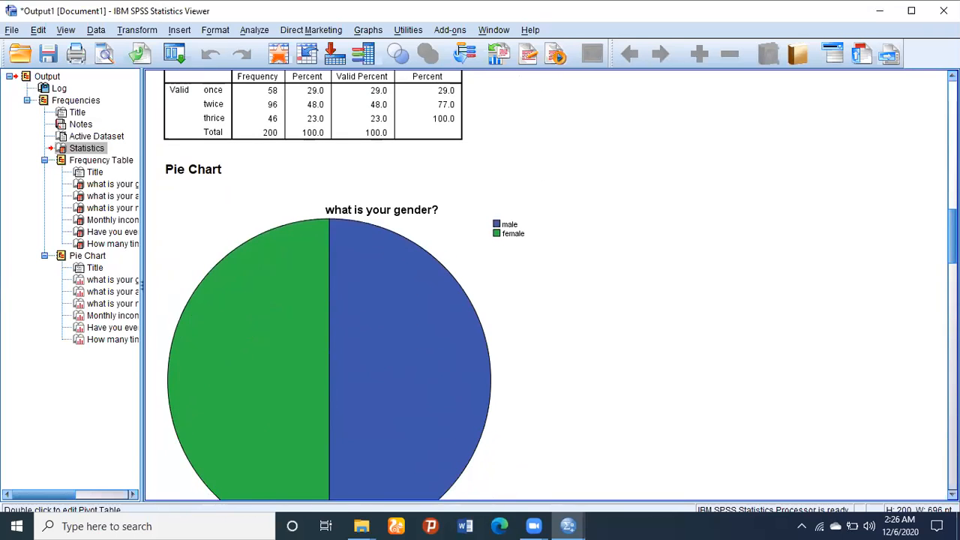
scroll(334, 285, up, 7)
scroll(334, 285, up, 15)
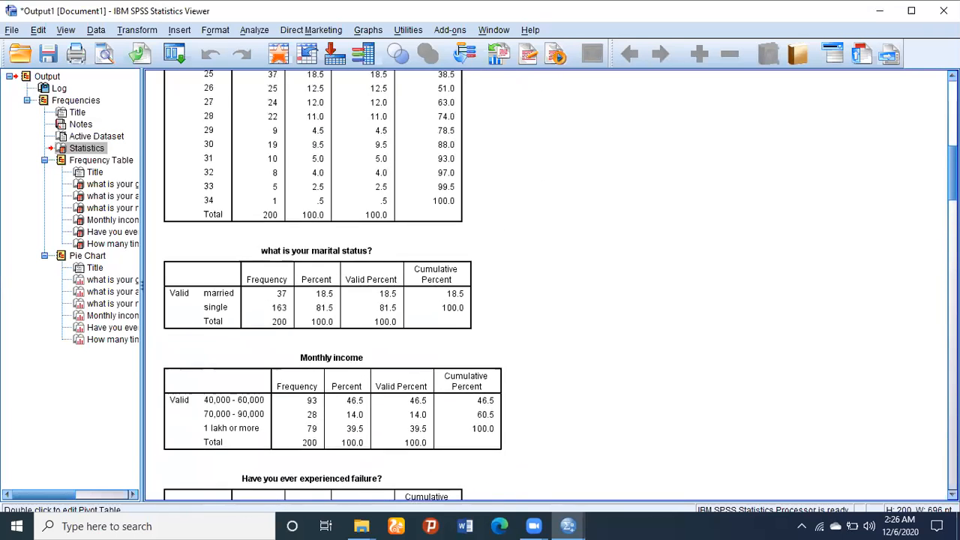
scroll(334, 285, up, 6)
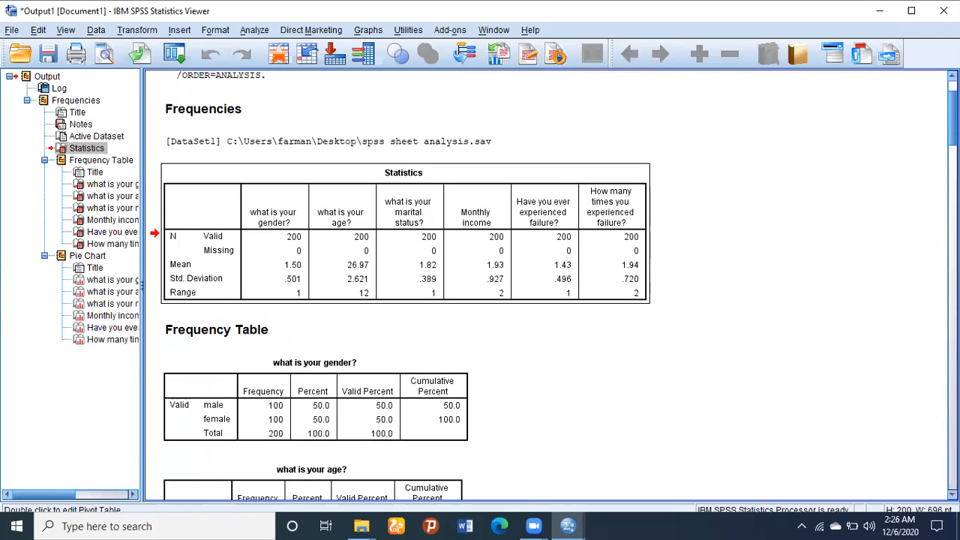
scroll(400, 288, down, 4)
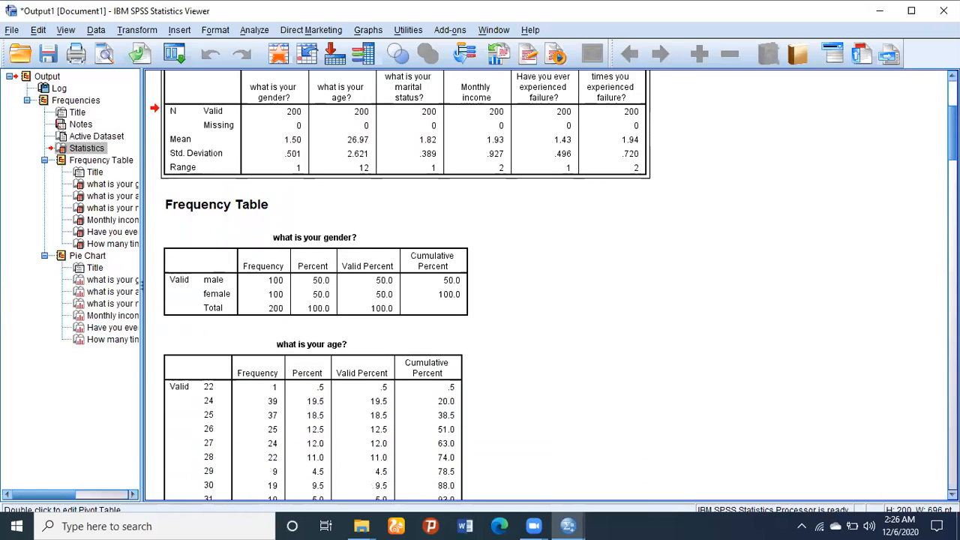
Step: Open a blank workbook in Excel 2013, dismiss the Office activation wizard and select cell A1
click(95, 526)
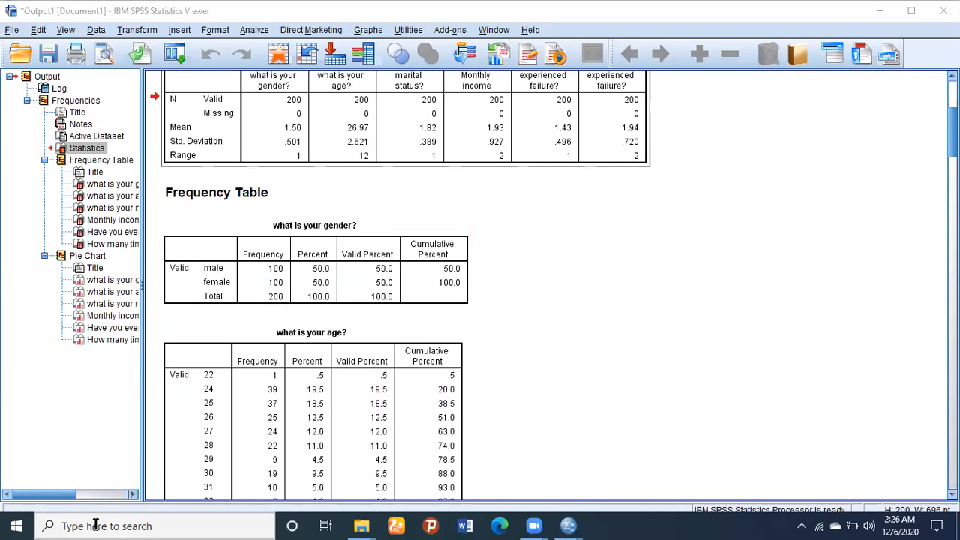
text(exc)
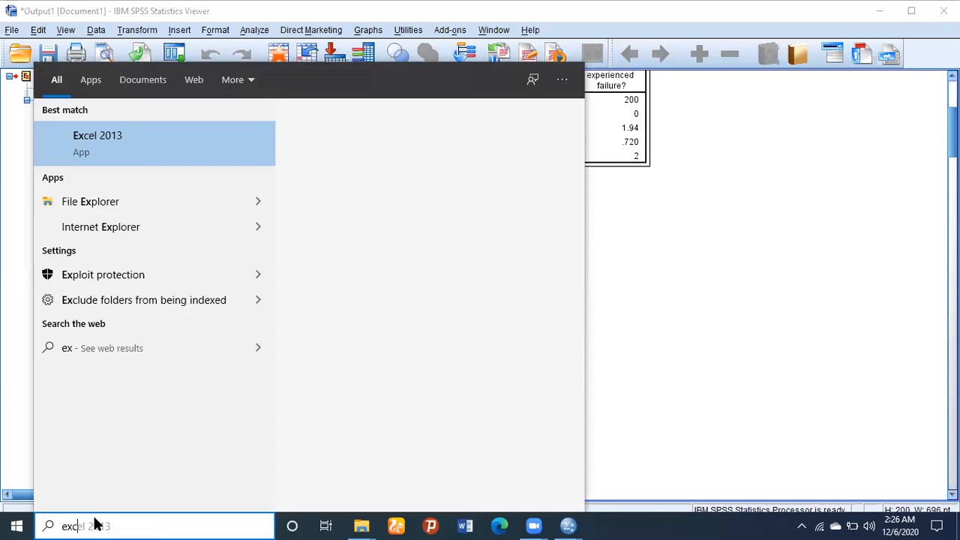
click(114, 148)
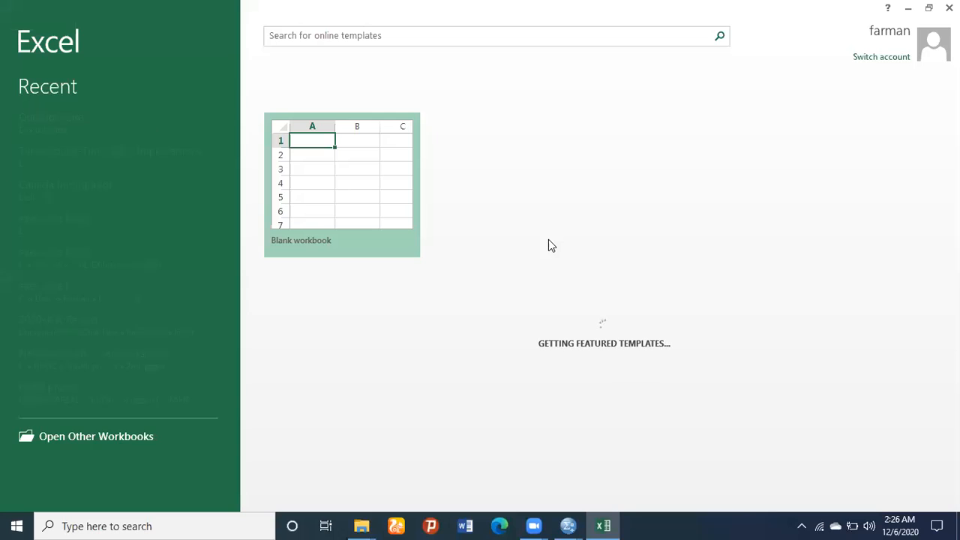
click(338, 152)
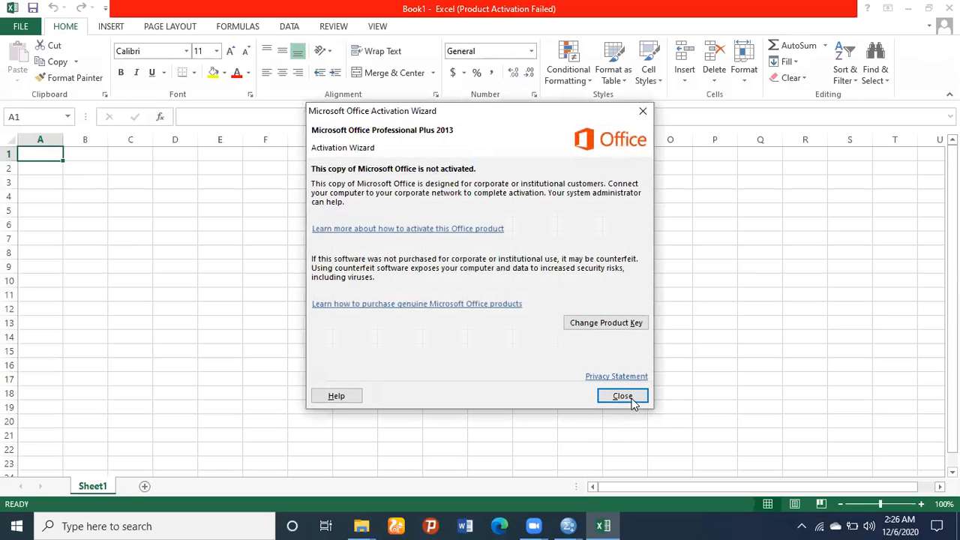
click(633, 402)
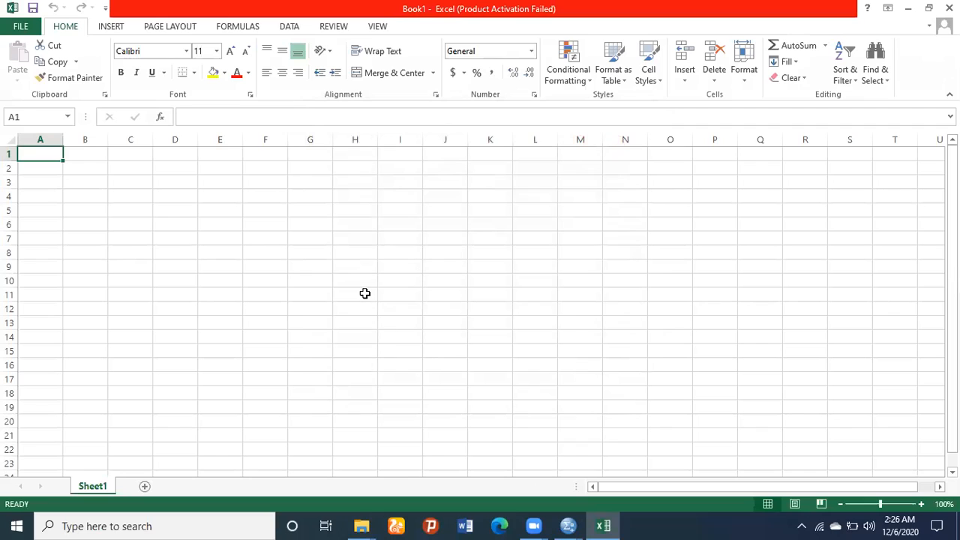
click(364, 293)
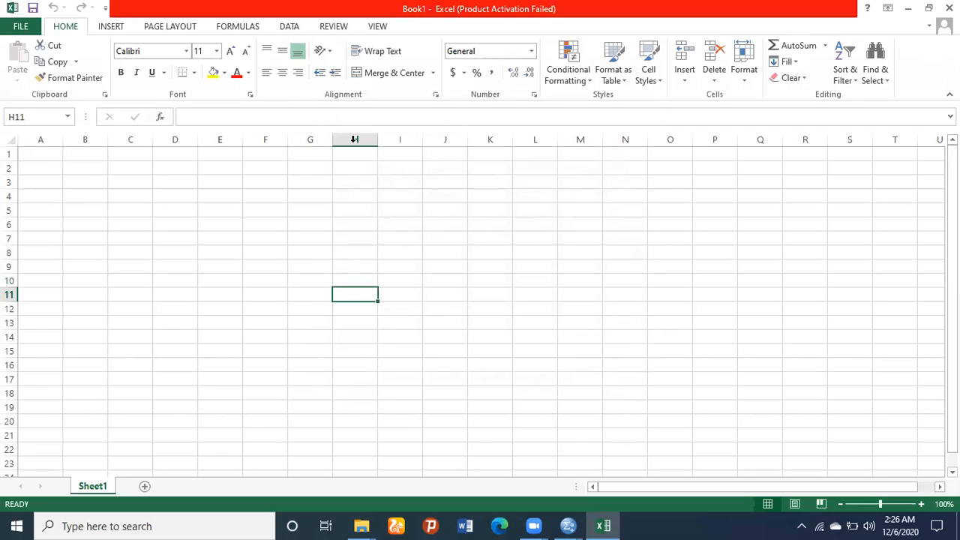
click(50, 160)
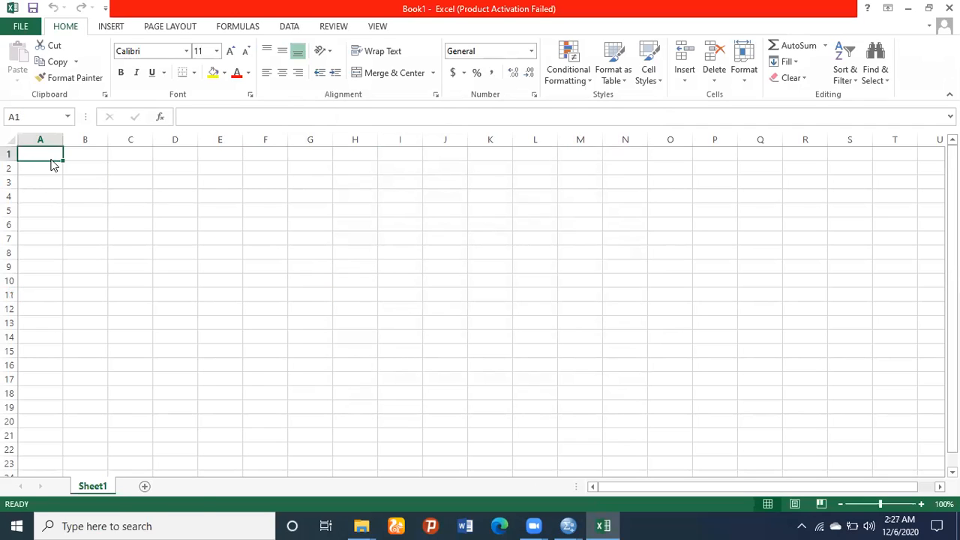
Step: Copy the Statistics table from the SPSS output and paste it into the Excel sheet starting at cell A1
drag(45, 153, 48, 336)
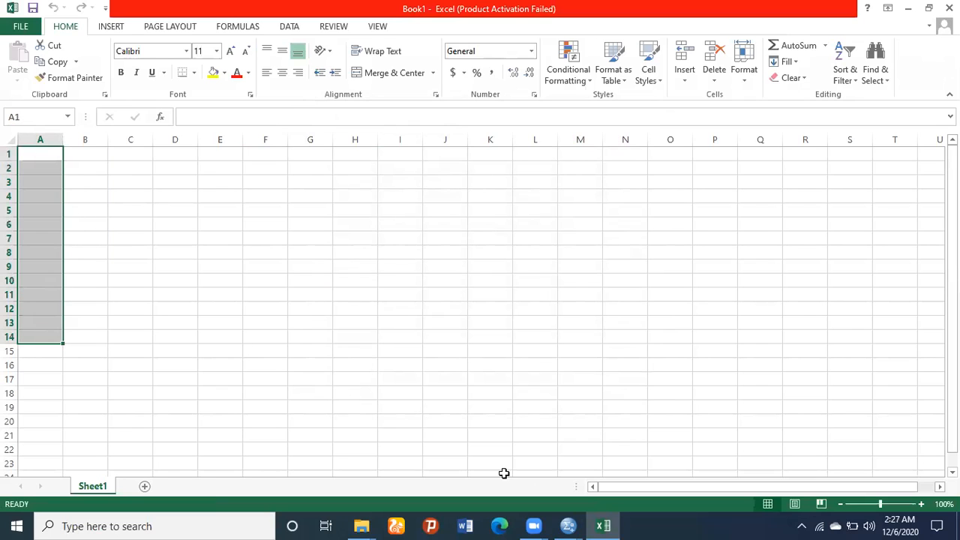
mouse_move(568, 526)
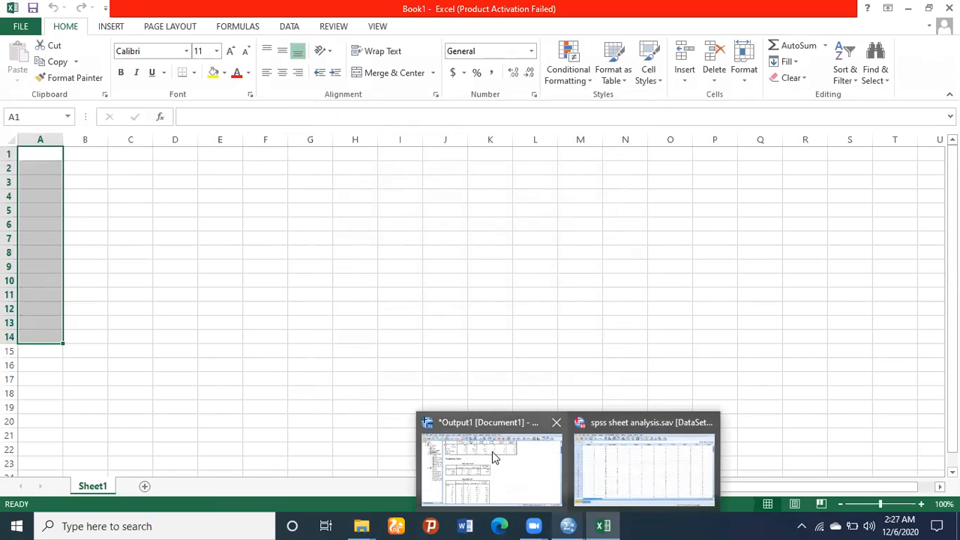
click(492, 452)
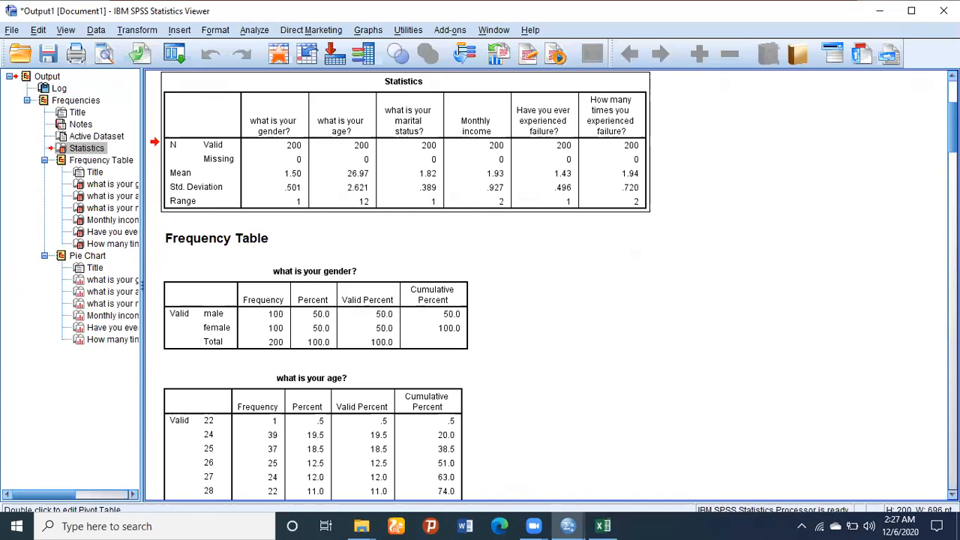
scroll(355, 253, up, 3)
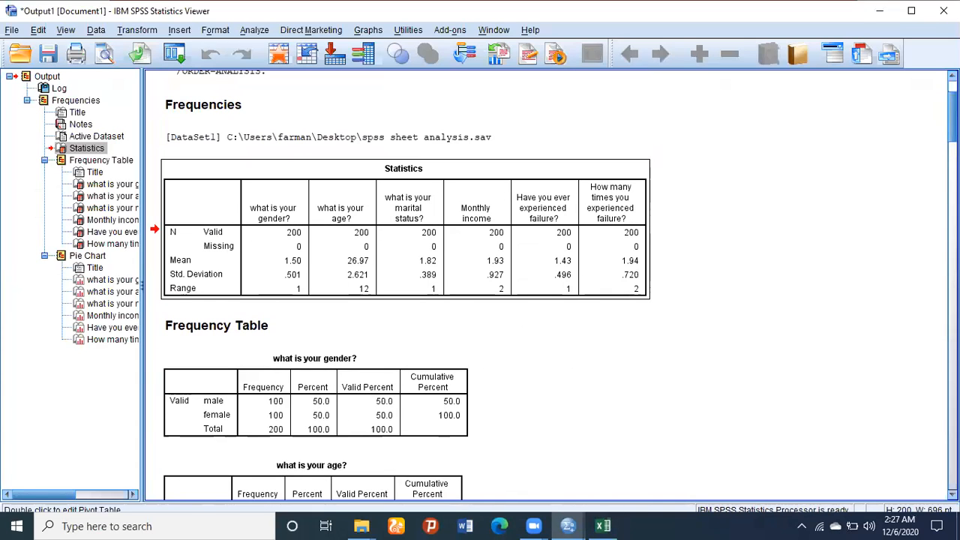
click(355, 253)
double_click(353, 248)
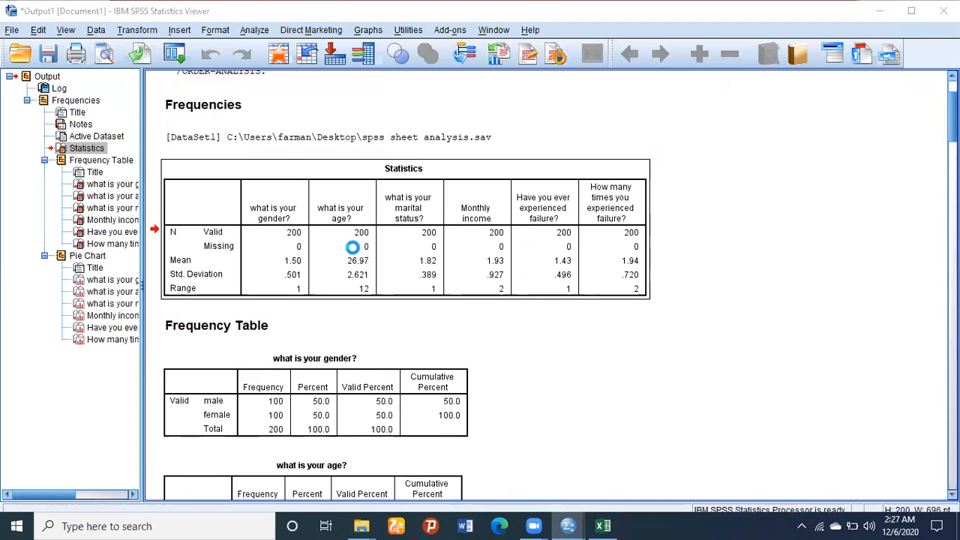
key(alt+Tab)
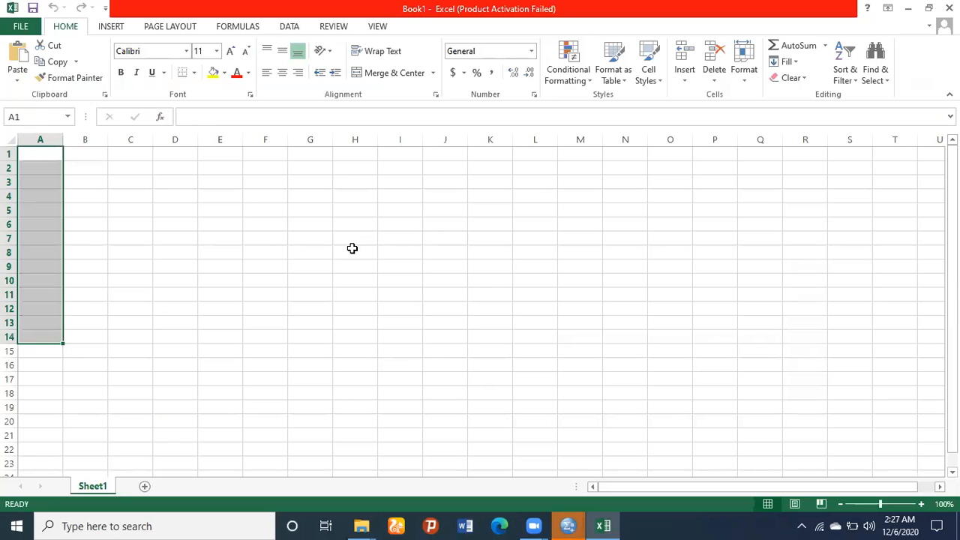
click(47, 156)
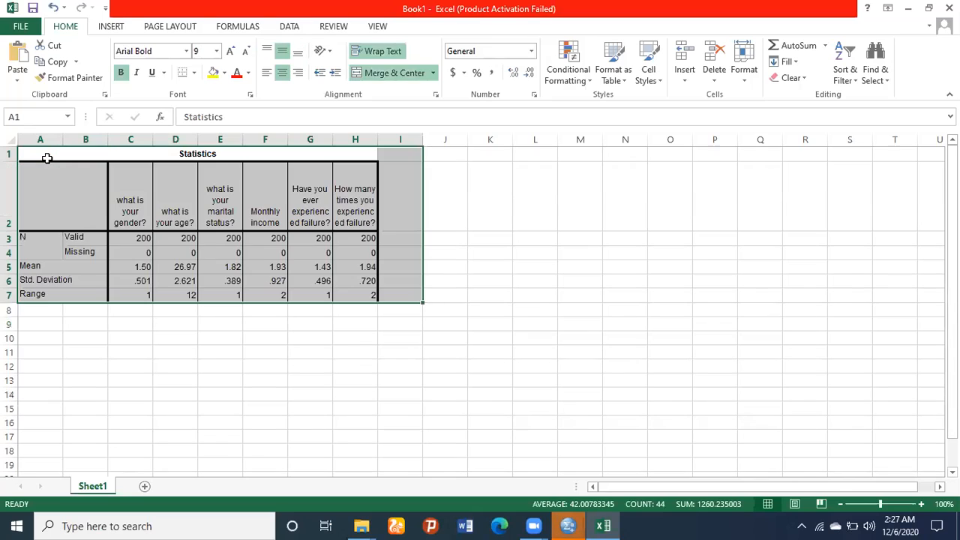
click(647, 342)
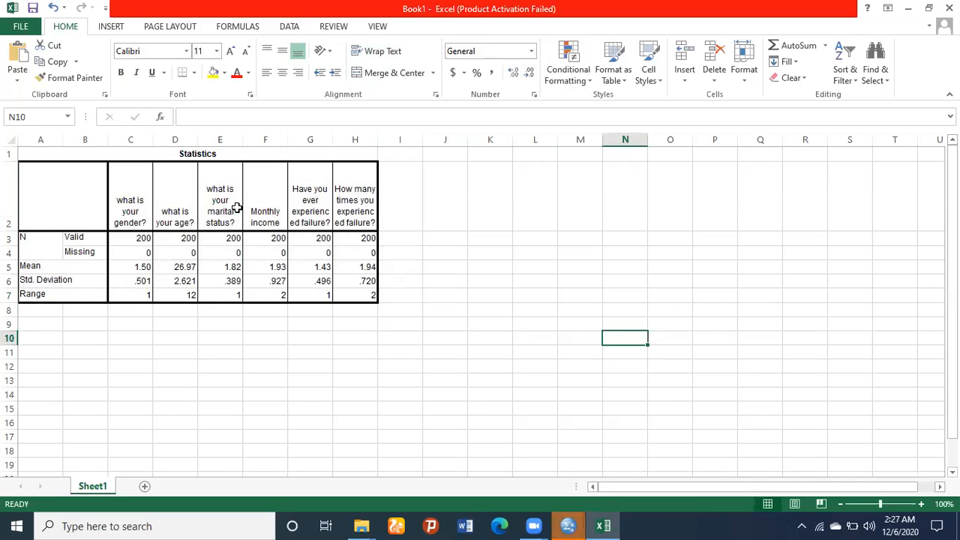
click(285, 352)
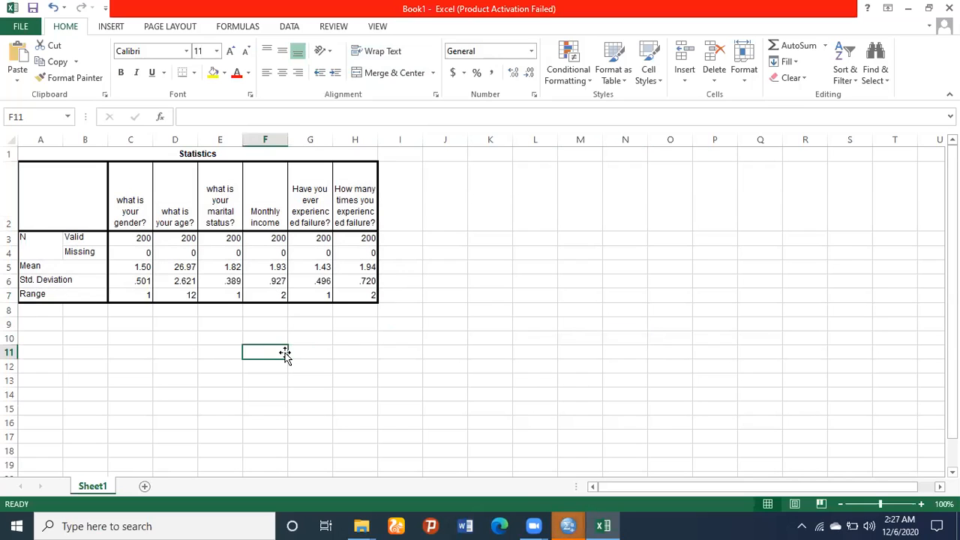
Step: Delete the N Valid and Missing rows (rows 3 and 4) from the pasted Statistics table
click(74, 251)
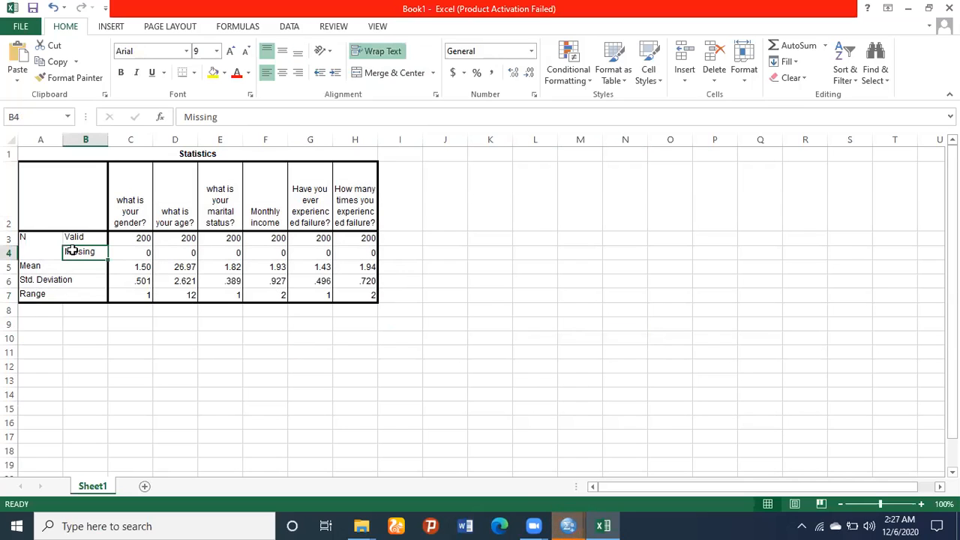
click(10, 252)
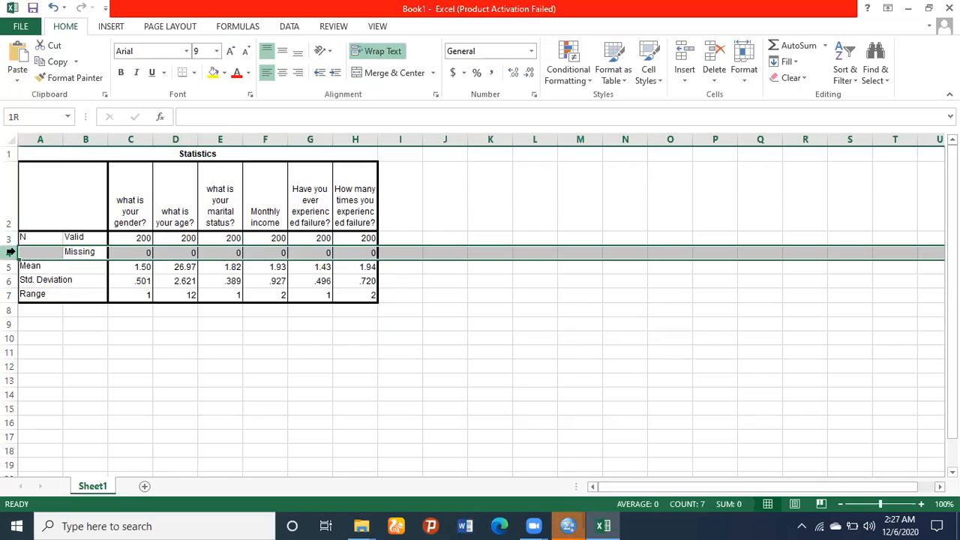
click(10, 238)
drag(10, 239, 10, 267)
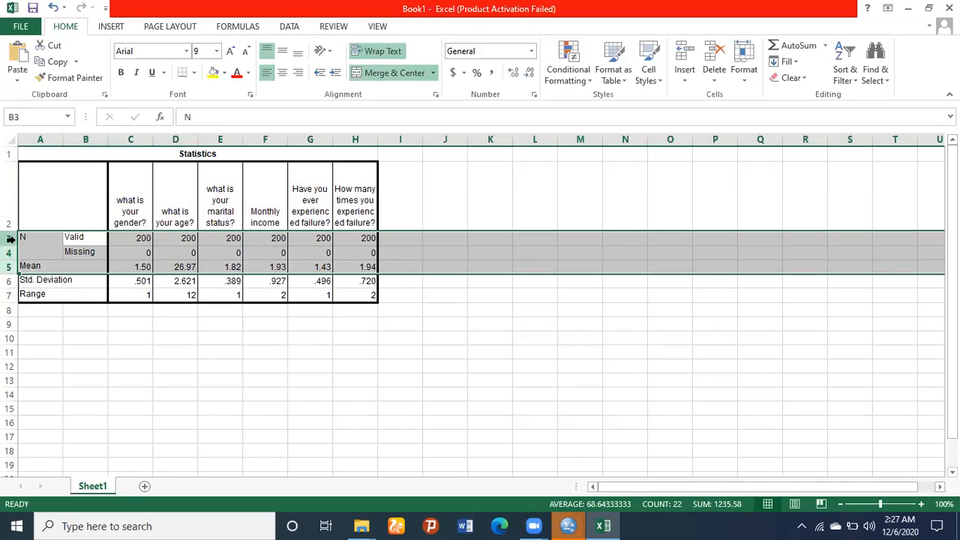
click(10, 239)
mouse_move(10, 239)
mouse_down()
mouse_move(11, 267)
mouse_move(9, 248)
mouse_up()
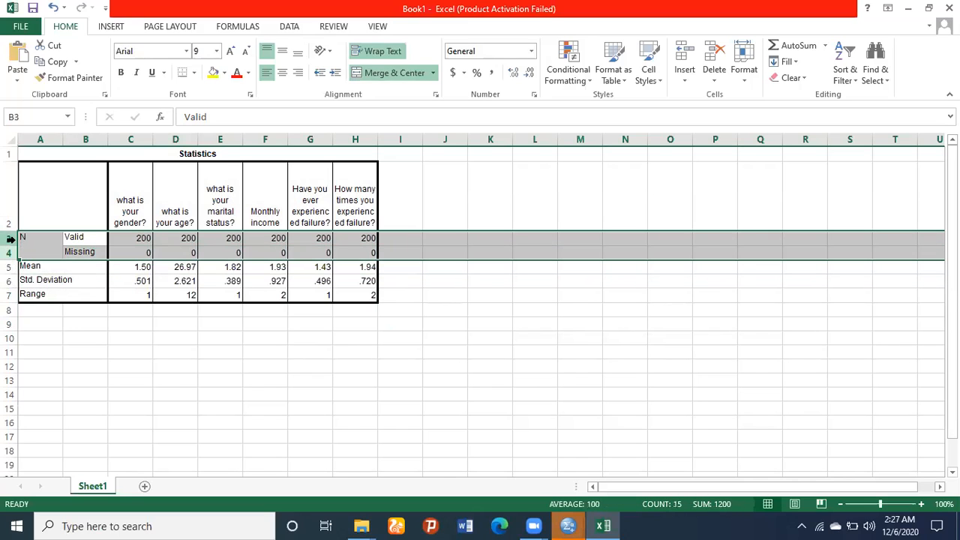
right_click(10, 247)
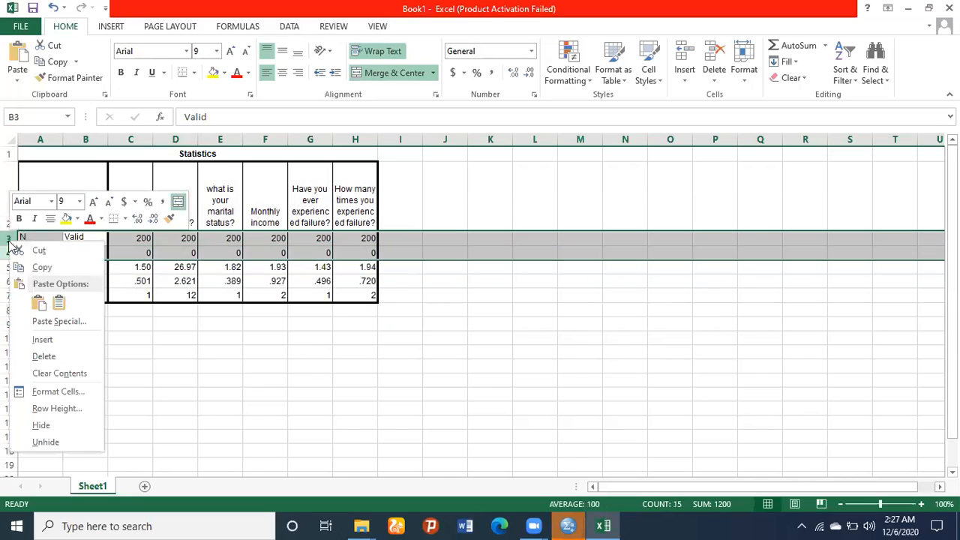
click(45, 355)
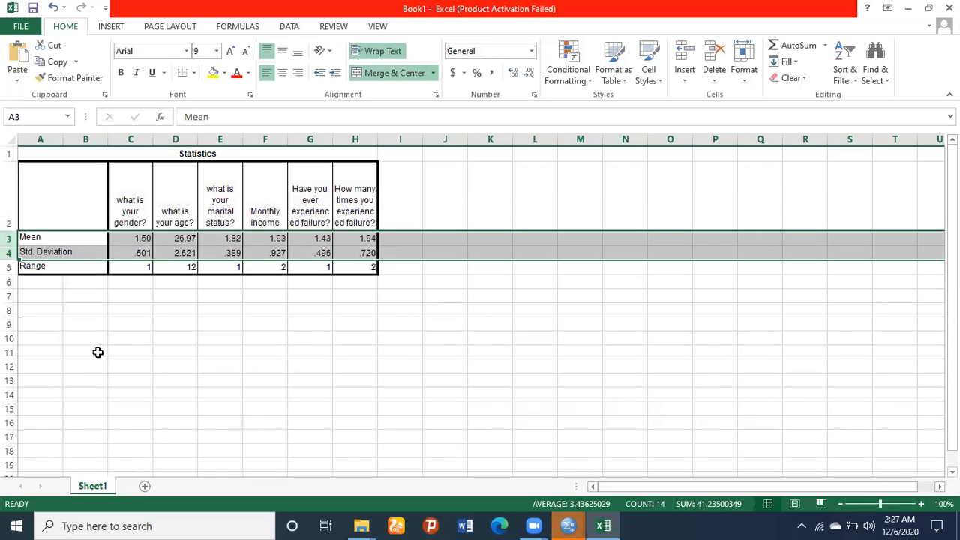
click(344, 326)
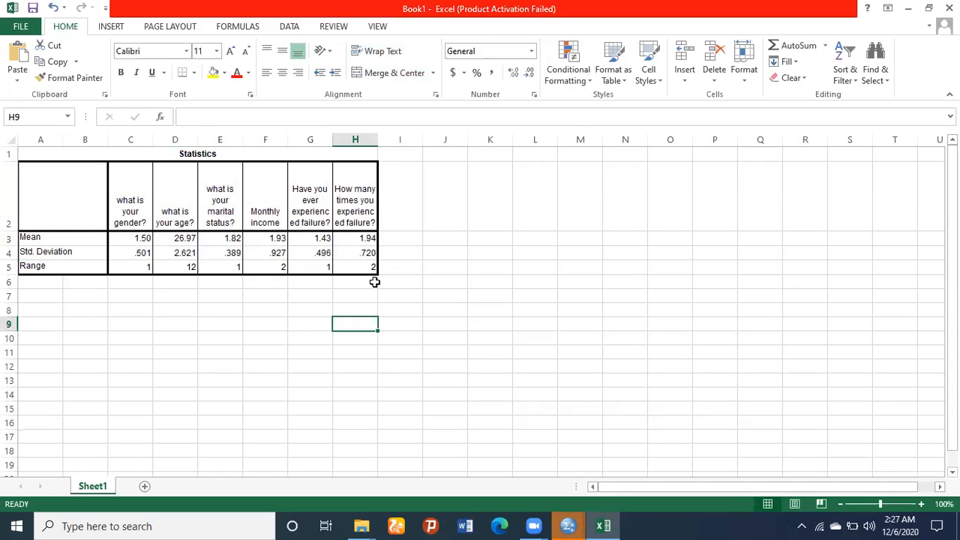
click(35, 288)
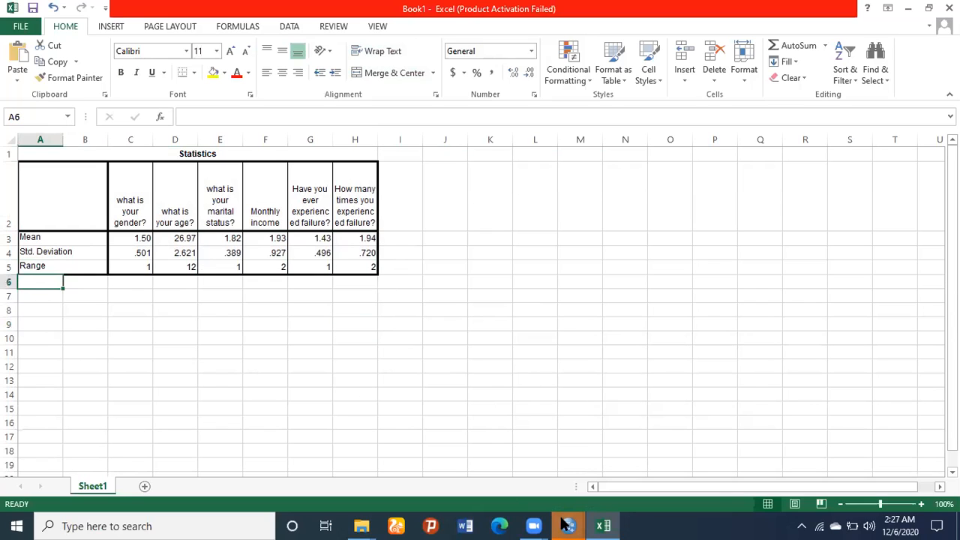
Step: Switch to the SPSS output and examine the frequency tables for gender, age, marital status, monthly income and experienced failure
mouse_move(567, 524)
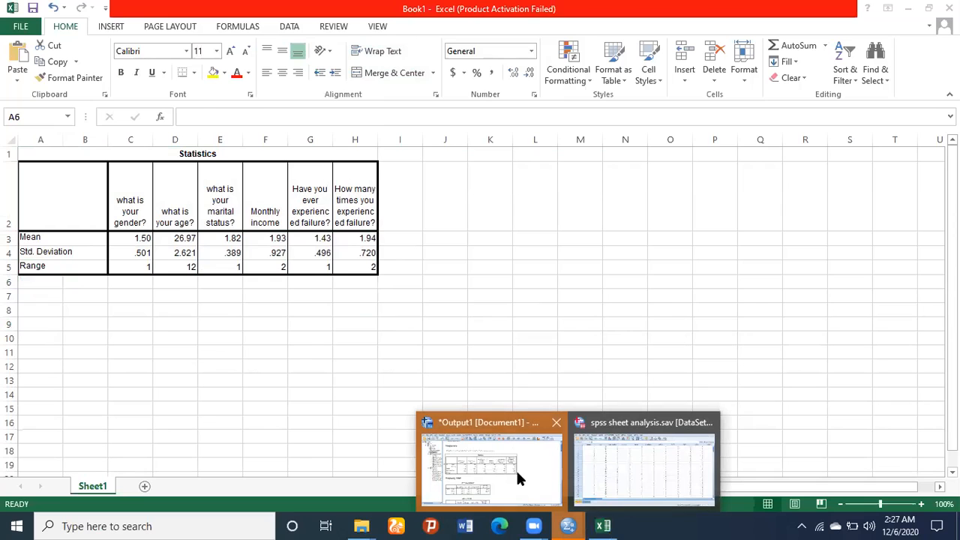
click(517, 472)
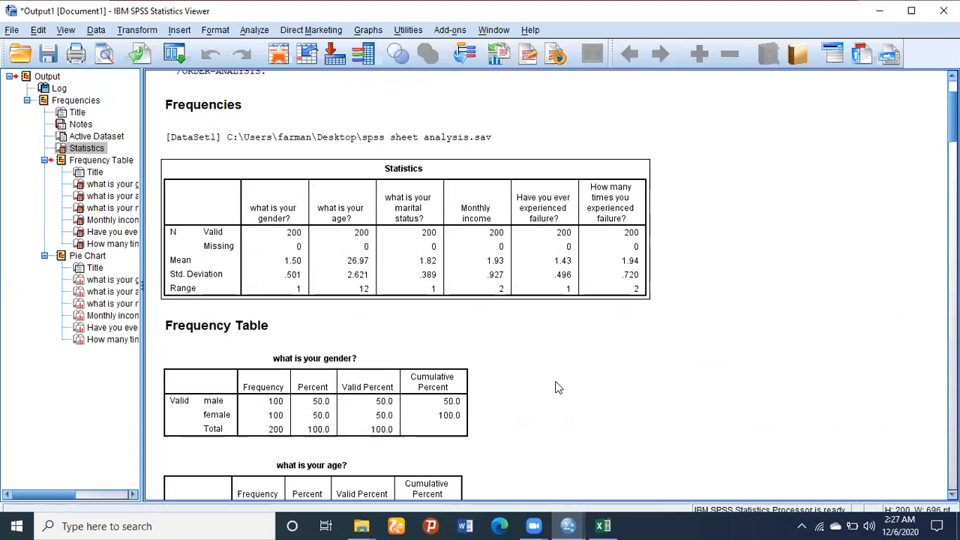
click(615, 307)
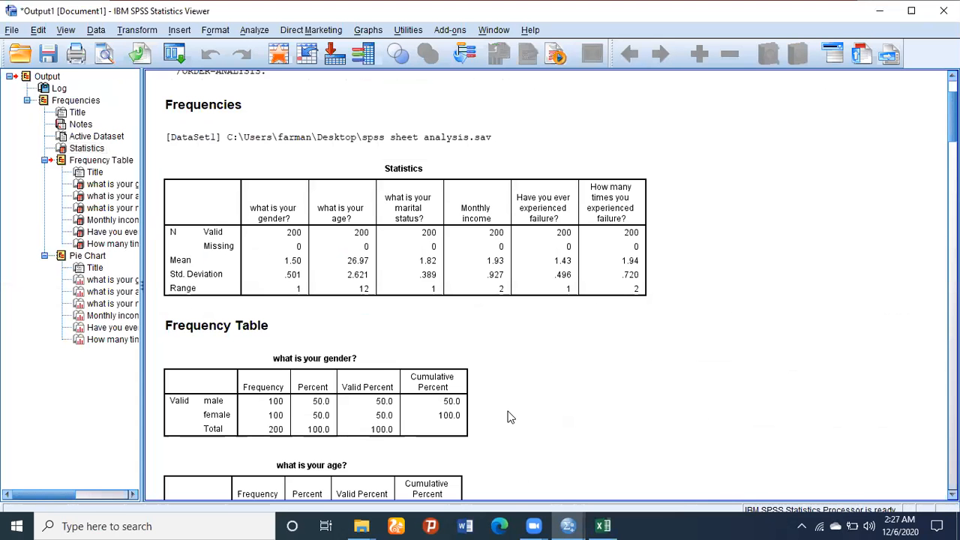
scroll(510, 417, down, 10)
scroll(510, 417, up, 7)
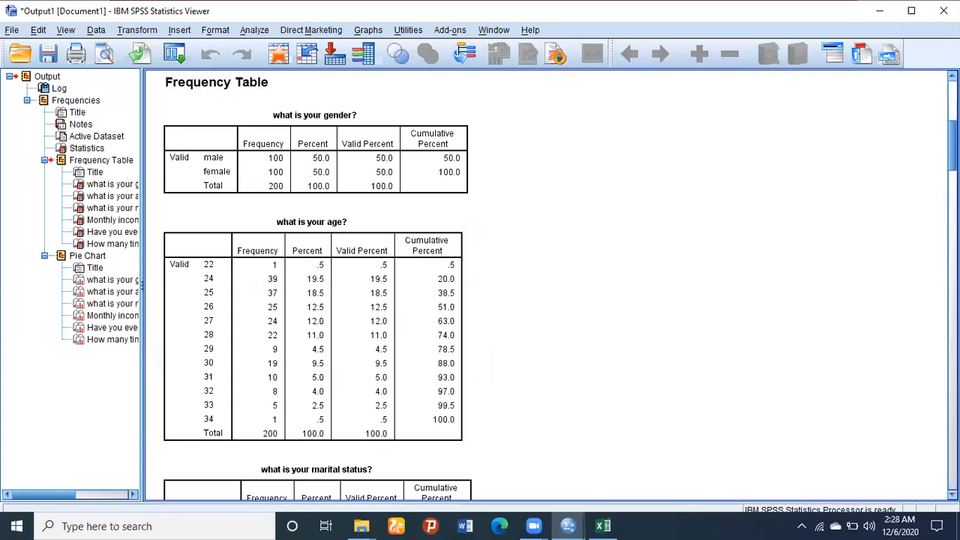
scroll(525, 285, down, 2)
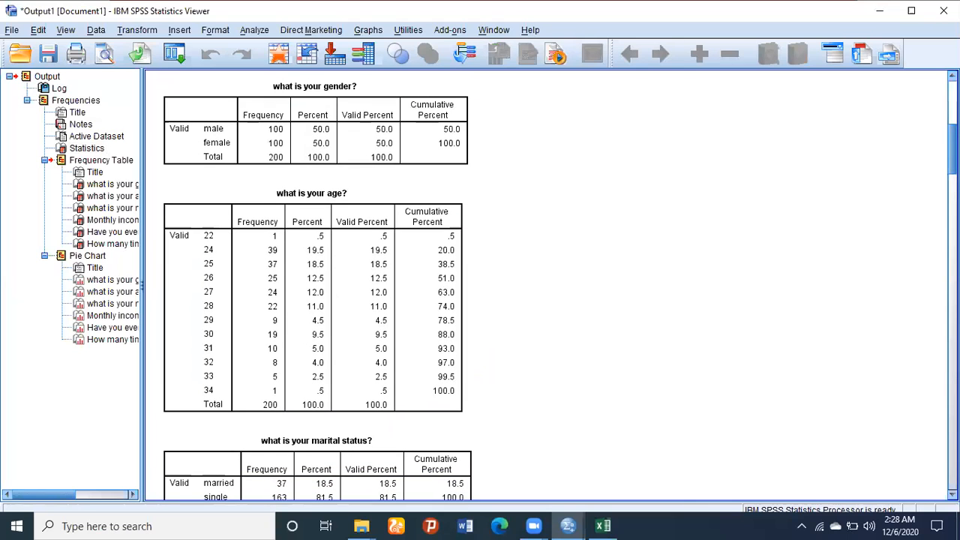
scroll(525, 285, down, 5)
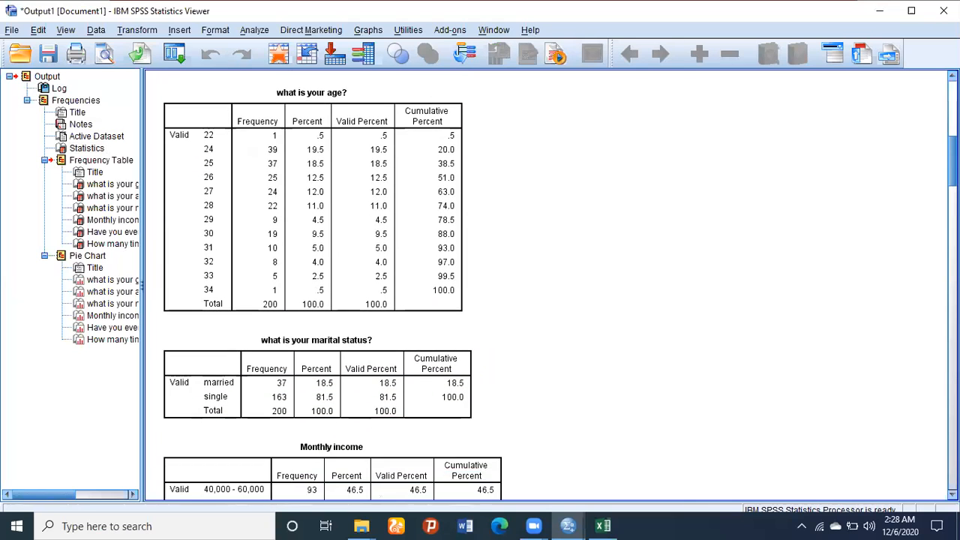
scroll(525, 285, up, 2)
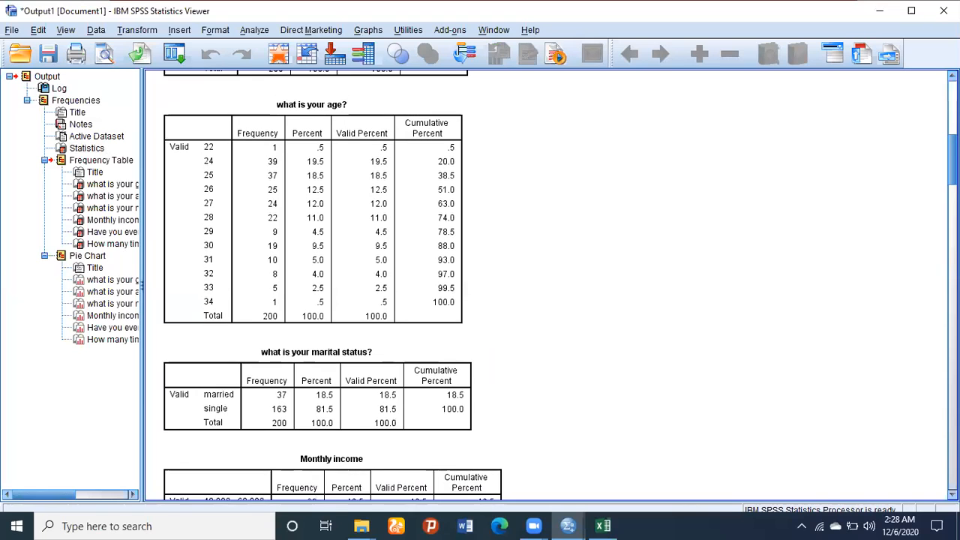
scroll(525, 285, up, 2)
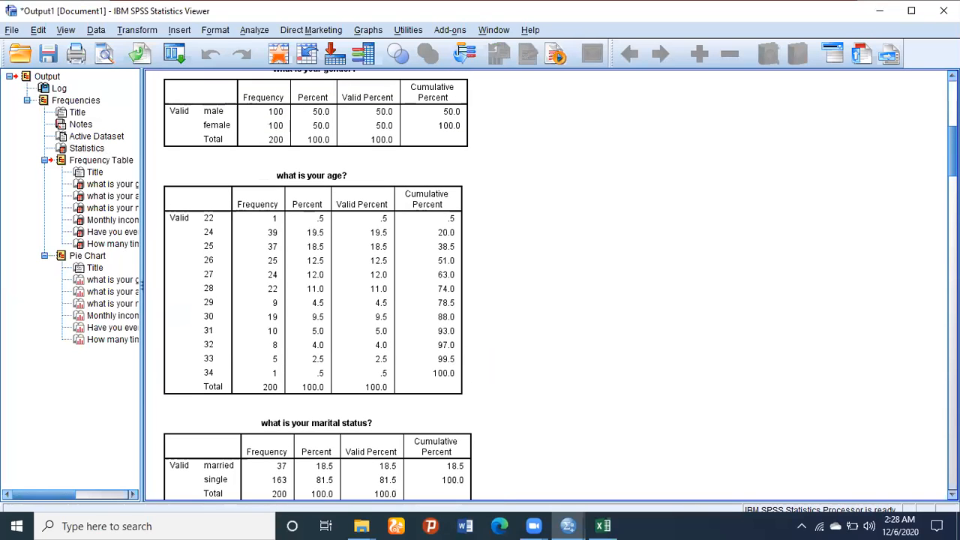
scroll(525, 285, down, 2)
scroll(525, 285, down, 1)
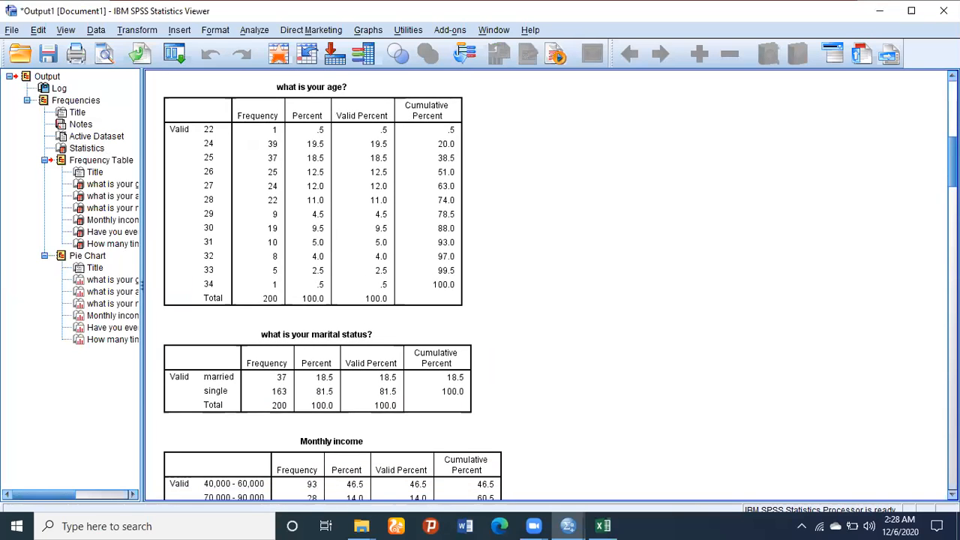
scroll(525, 285, down, 3)
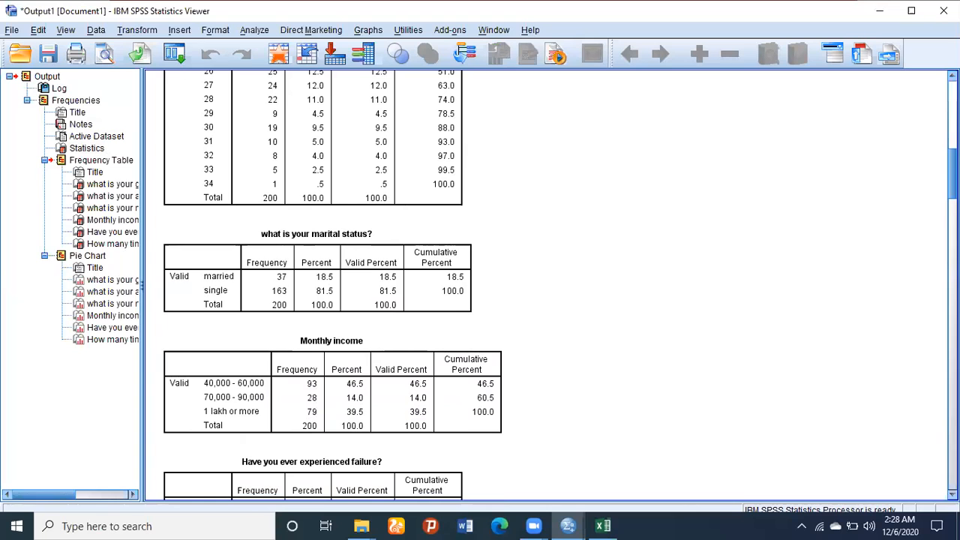
scroll(548, 285, down, 2)
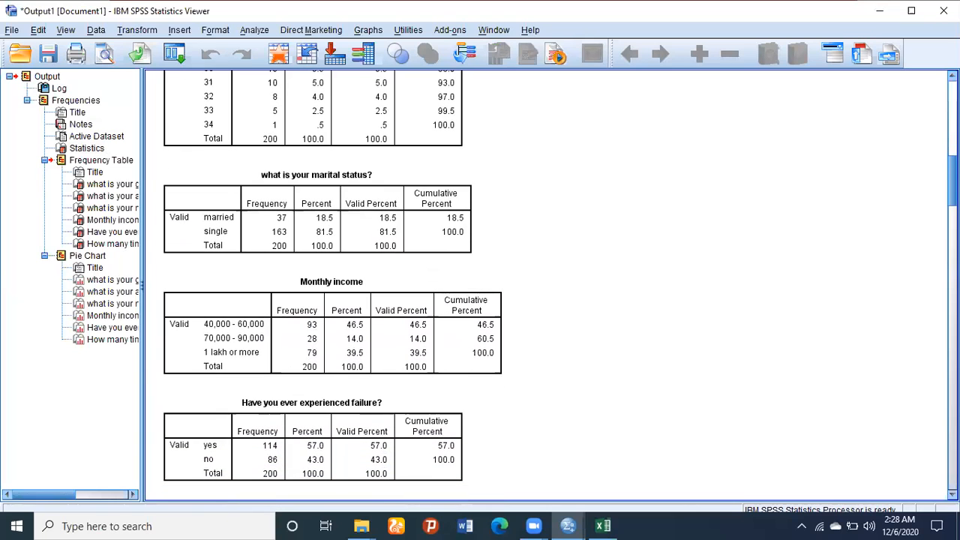
scroll(385, 237, up, 1)
click(384, 237)
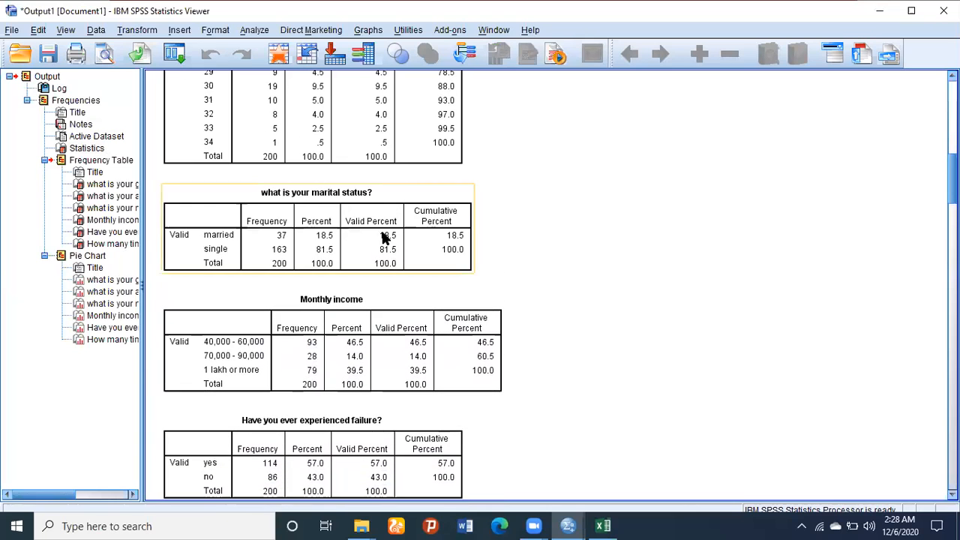
click(315, 247)
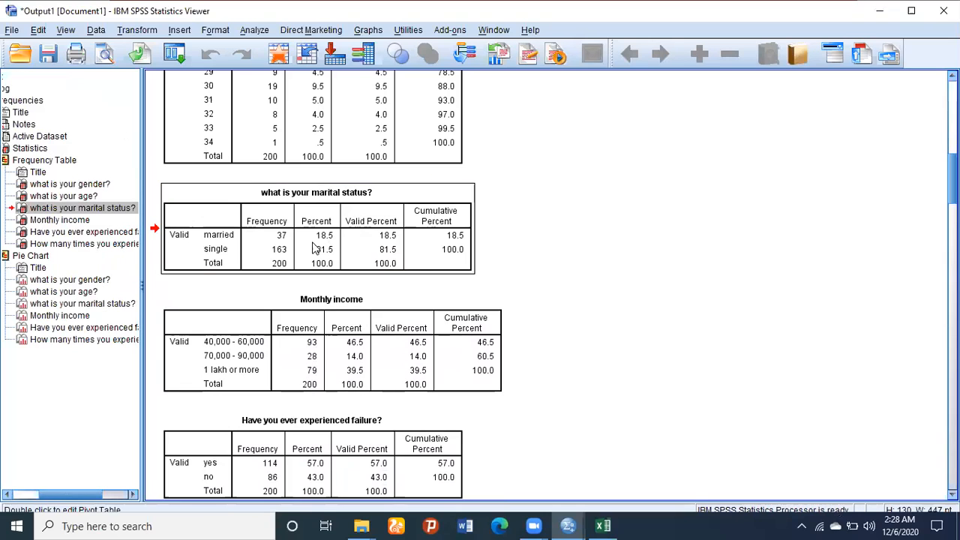
click(350, 364)
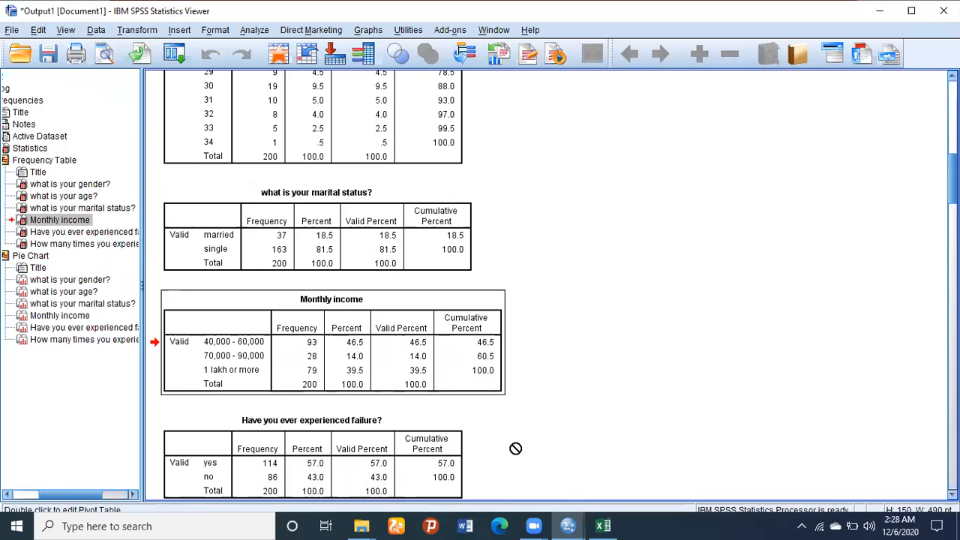
Step: Return to the Excel workbook and inspect the mean values for age and gender in the Statistics table
click(602, 525)
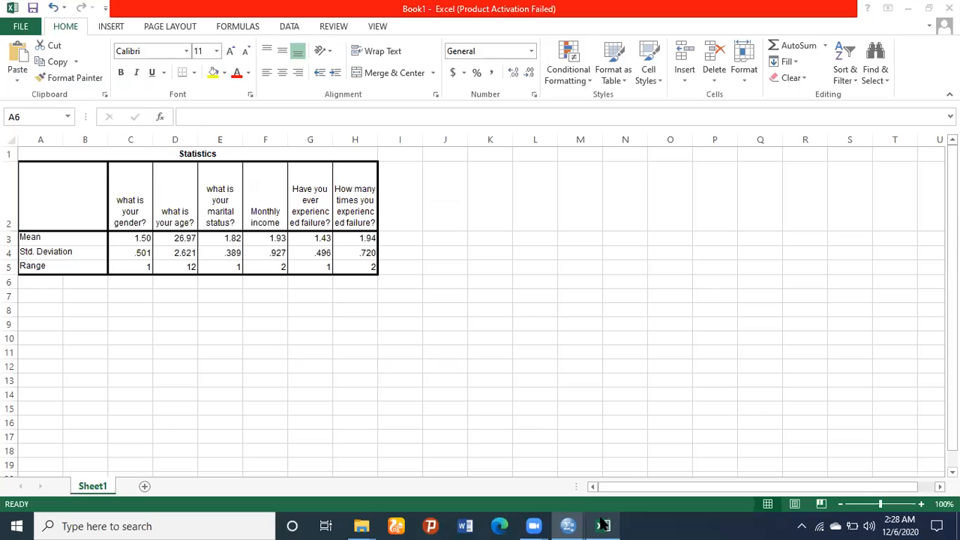
click(114, 282)
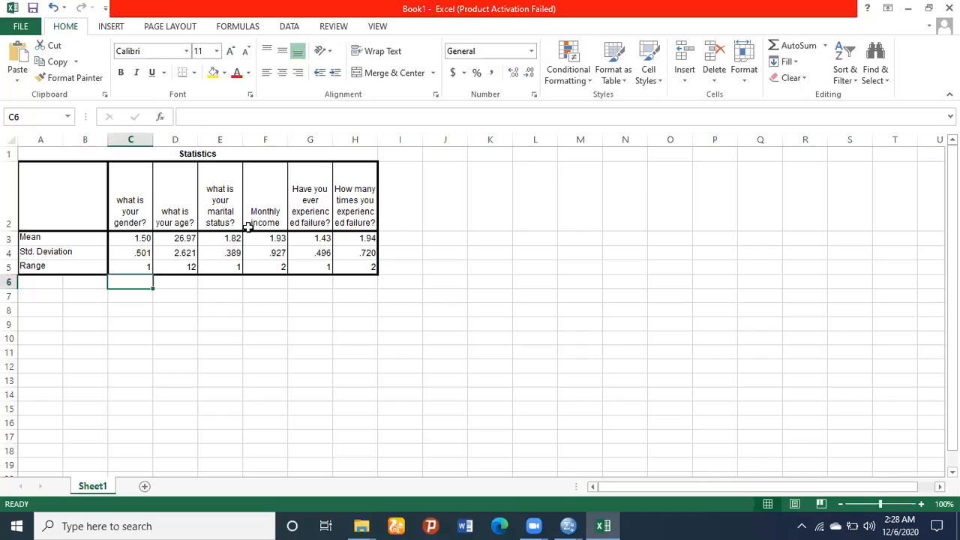
click(166, 239)
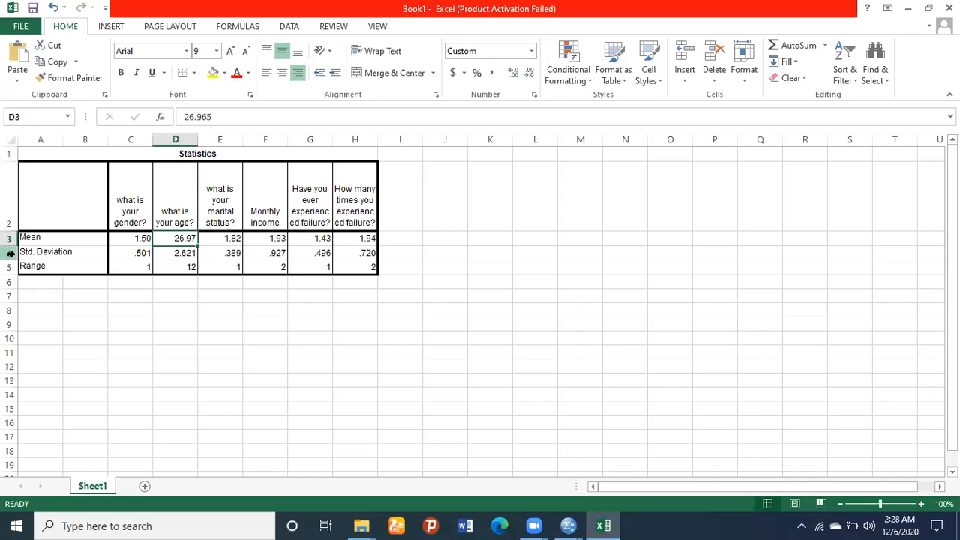
click(123, 234)
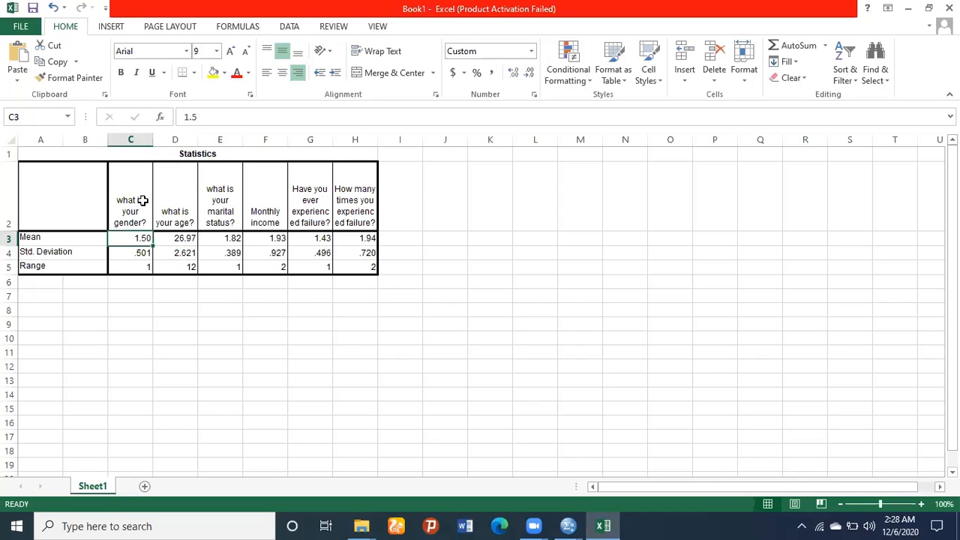
Step: Enter the label "gender" in cell A8 below the Statistics table
click(132, 207)
click(262, 283)
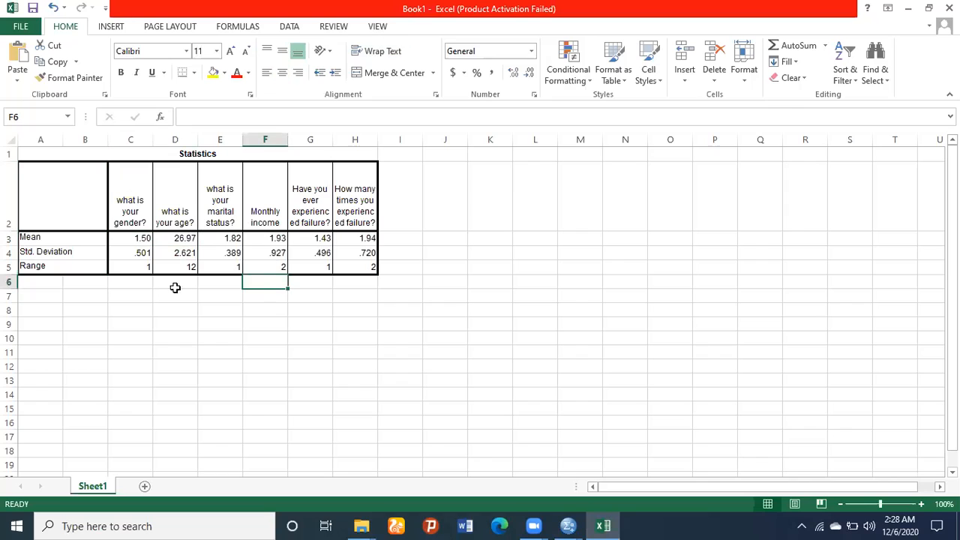
click(51, 309)
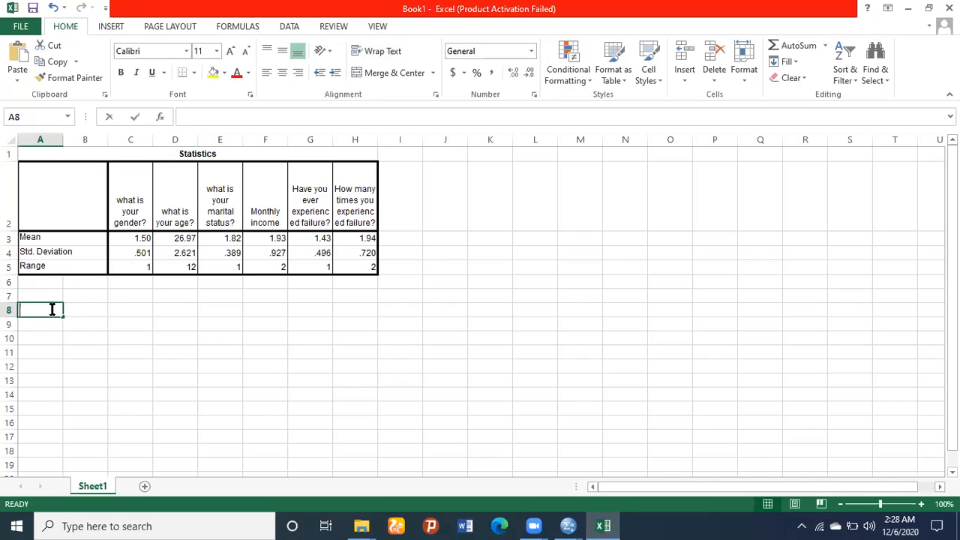
text(gneger)
key(BackSpace)
key(BackSpace)
key(BackSpace)
key(BackSpace)
key(BackSpace)
text(enf)
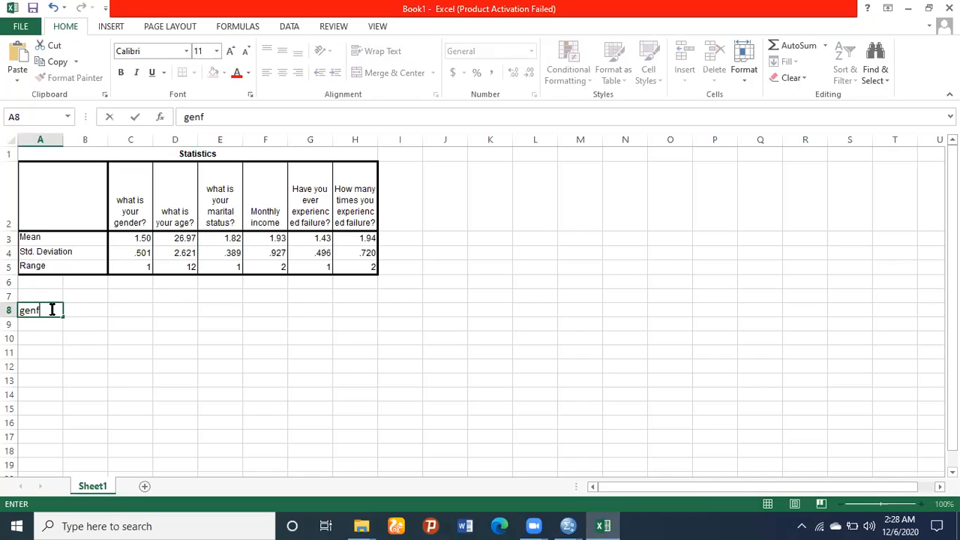
key(BackSpace)
text(der)
Step: Enter the categories "male" in cell B8 and "female" in cell B9 beside the gender label
click(84, 309)
text(male)
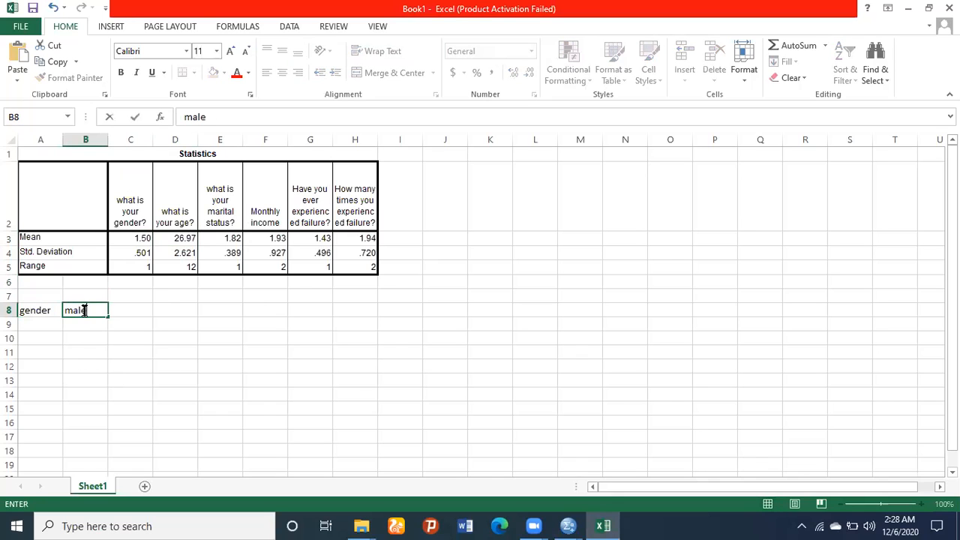
click(83, 326)
text(fema)
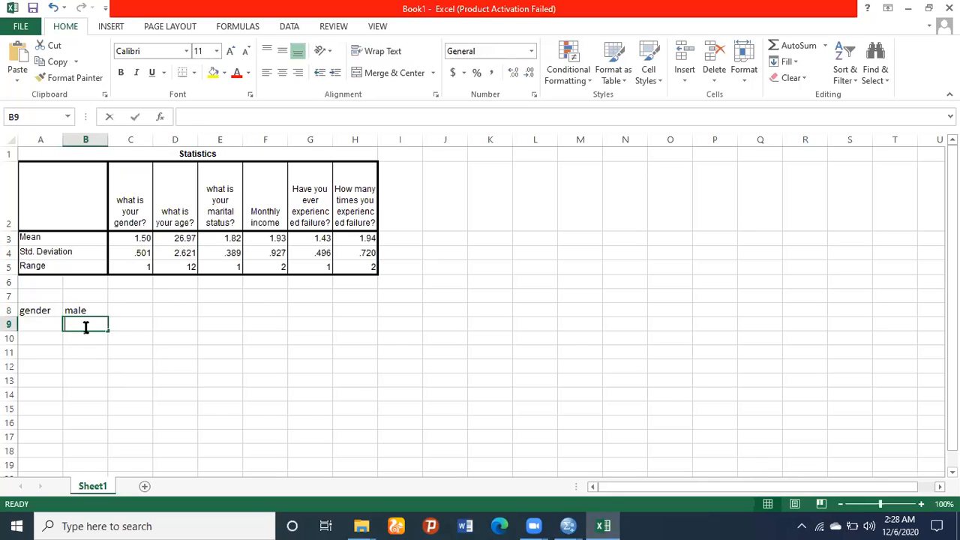
key(BackSpace)
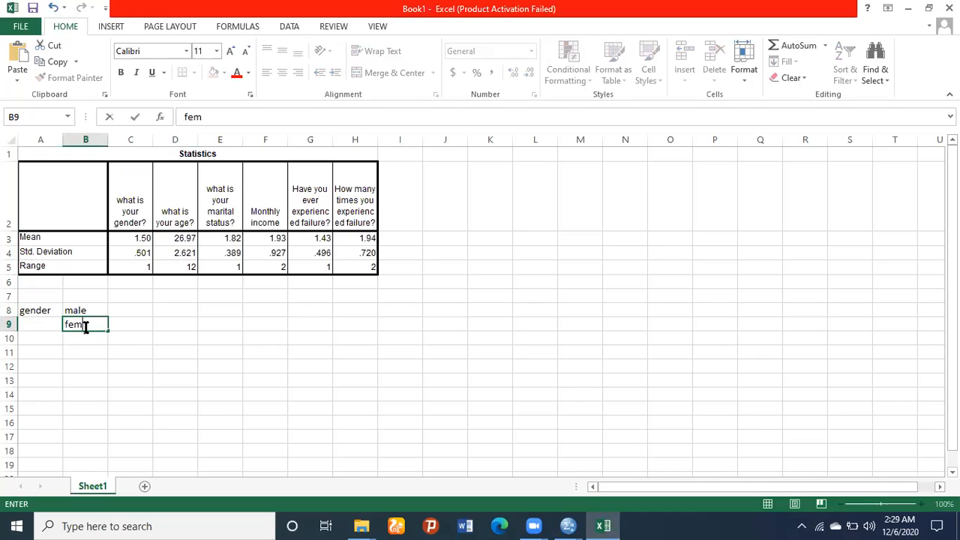
text(ale)
click(146, 340)
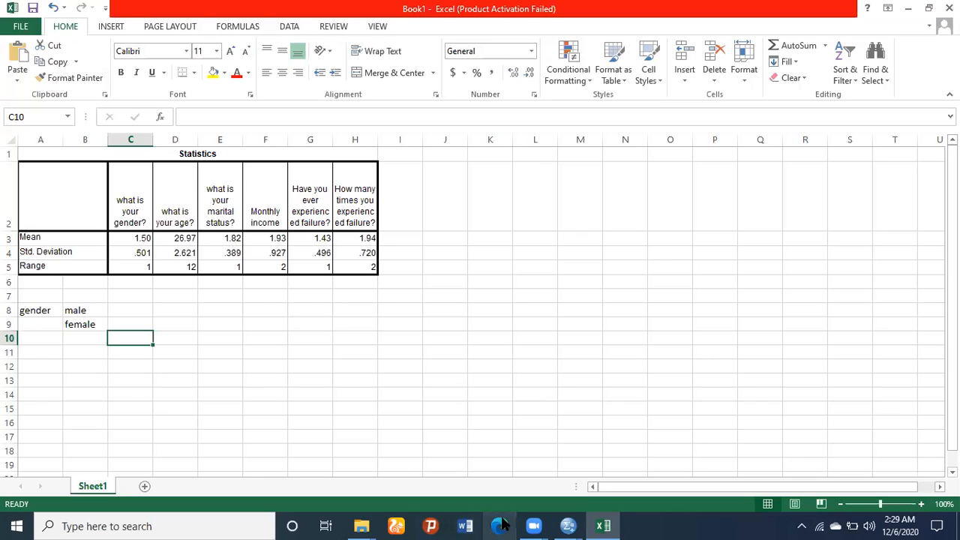
Step: Switch to the SPSS output and look through the pie charts and frequency tables for the demographic variables
mouse_move(567, 525)
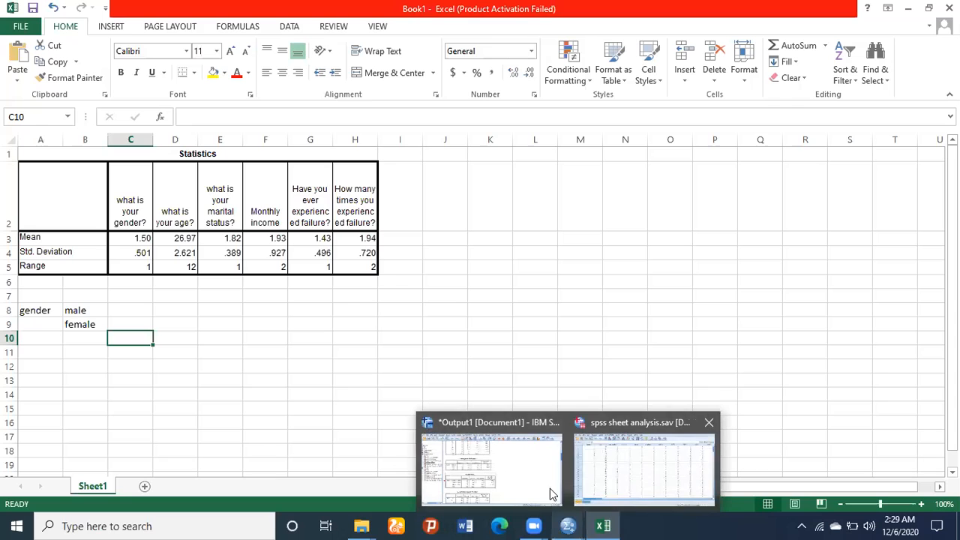
click(516, 470)
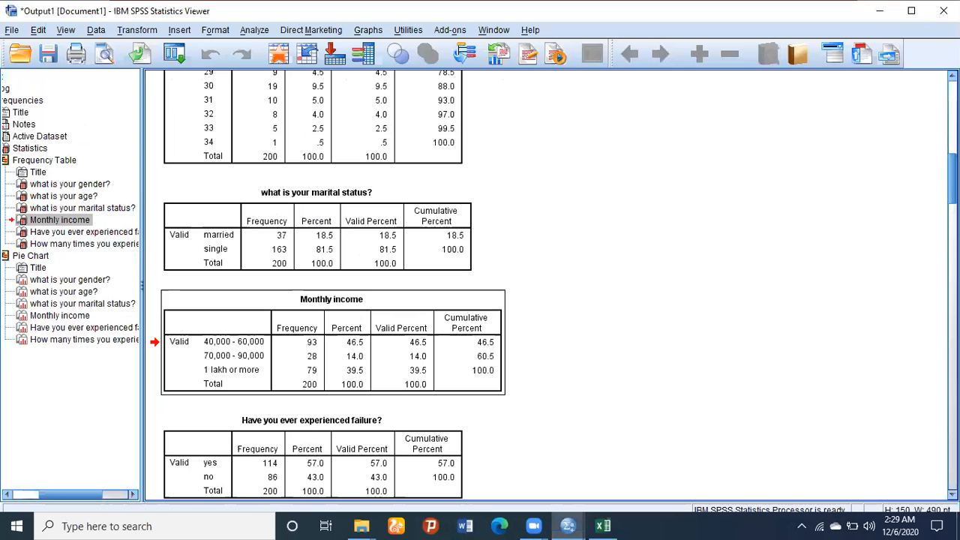
scroll(548, 285, down, 10)
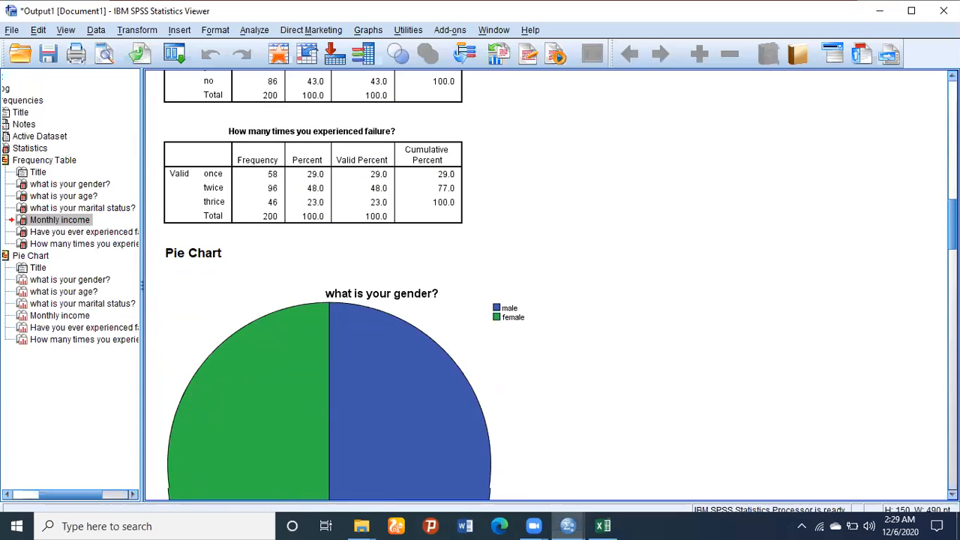
scroll(548, 285, down, 4)
scroll(547, 285, down, 15)
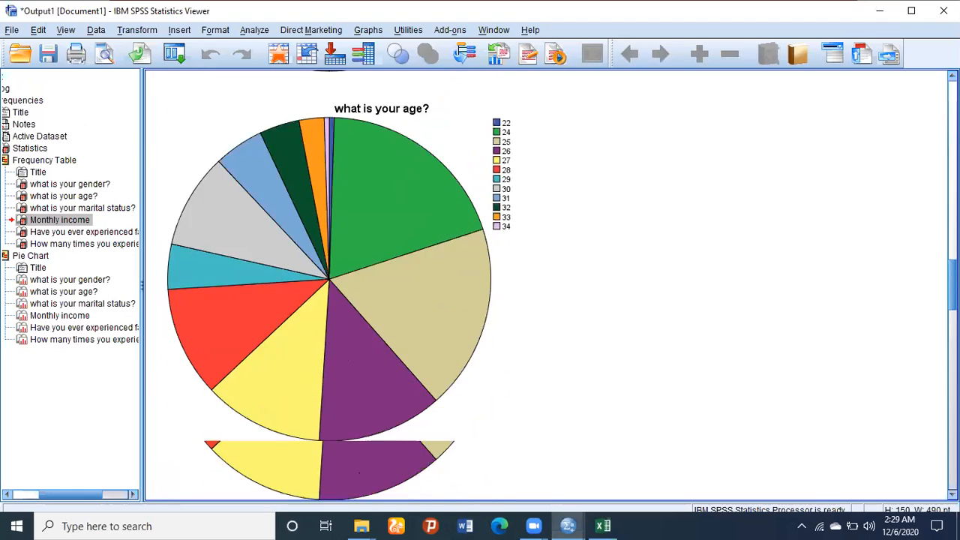
scroll(330, 285, down, 6)
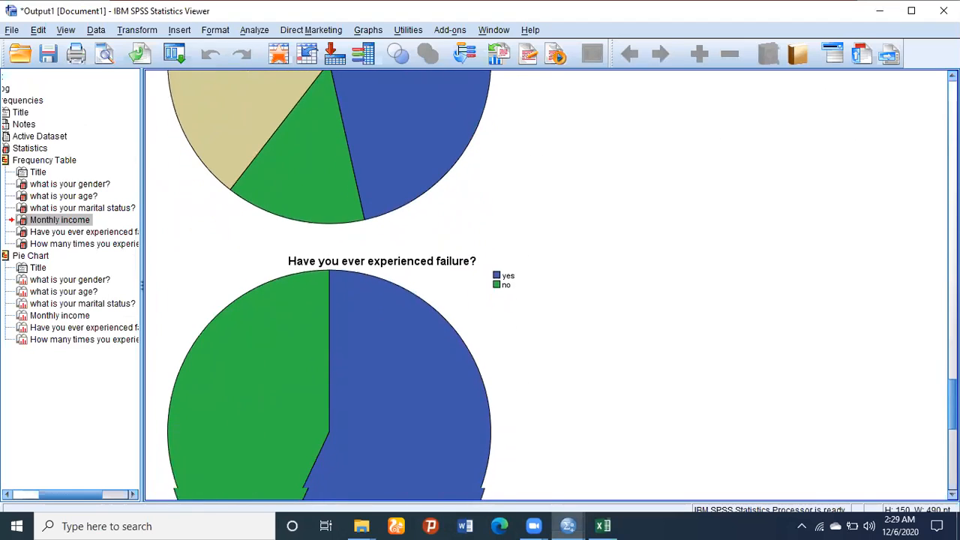
scroll(330, 285, down, 6)
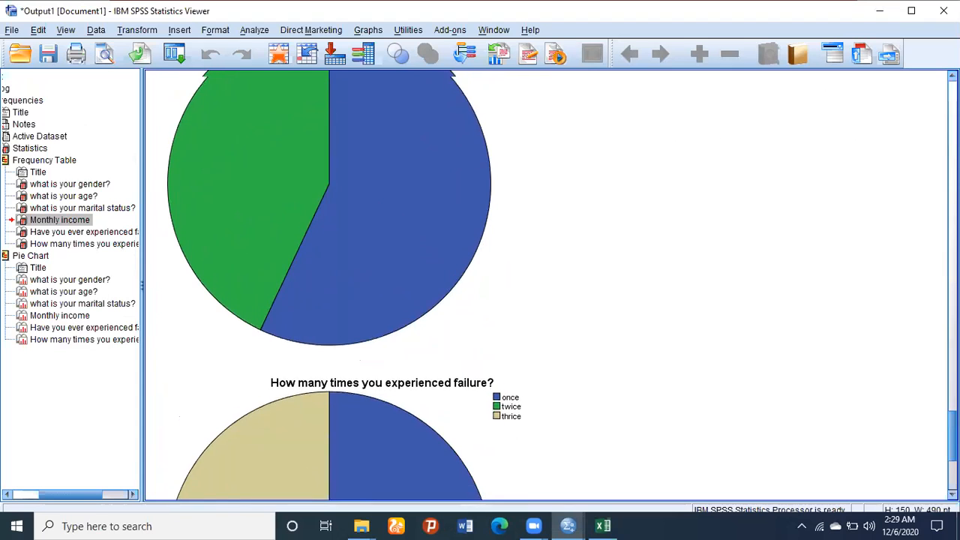
scroll(330, 285, up, 20)
scroll(330, 285, up, 6)
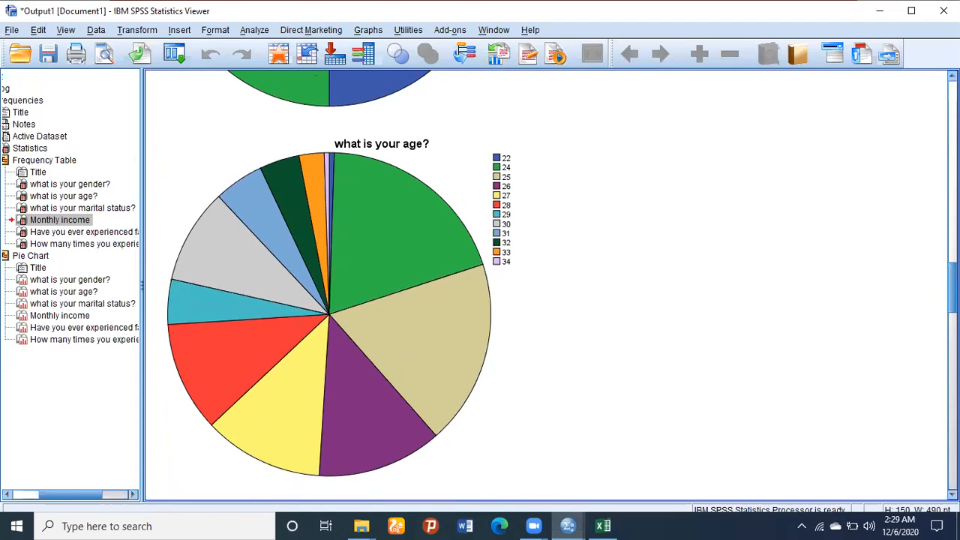
scroll(330, 285, up, 20)
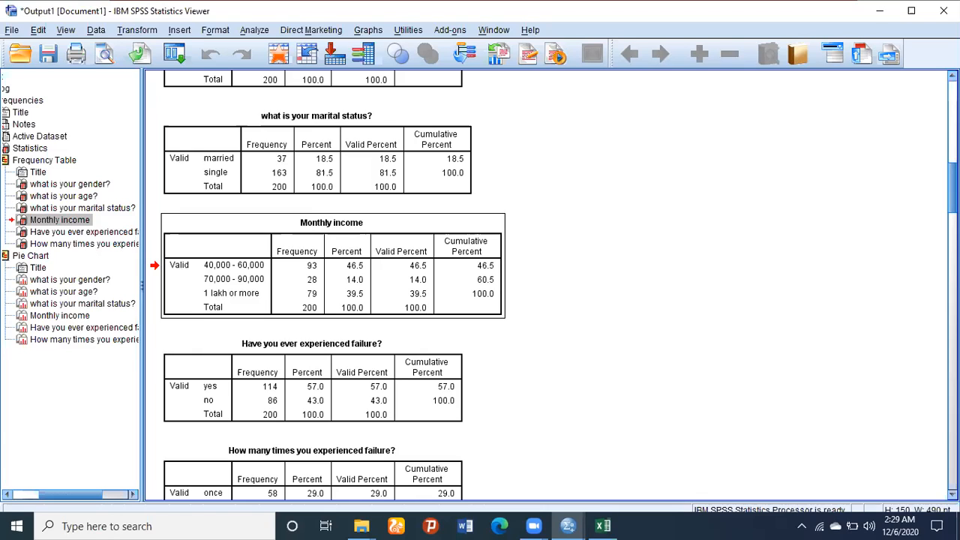
Step: Return to the Excel workbook, then merge and center cells A8:A9 and middle-align the gender label
click(604, 525)
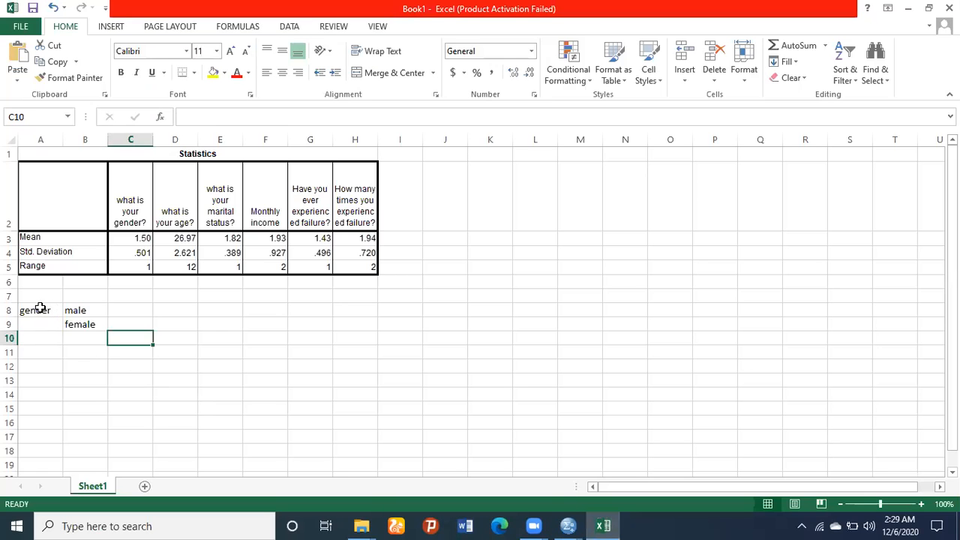
drag(41, 309, 41, 315)
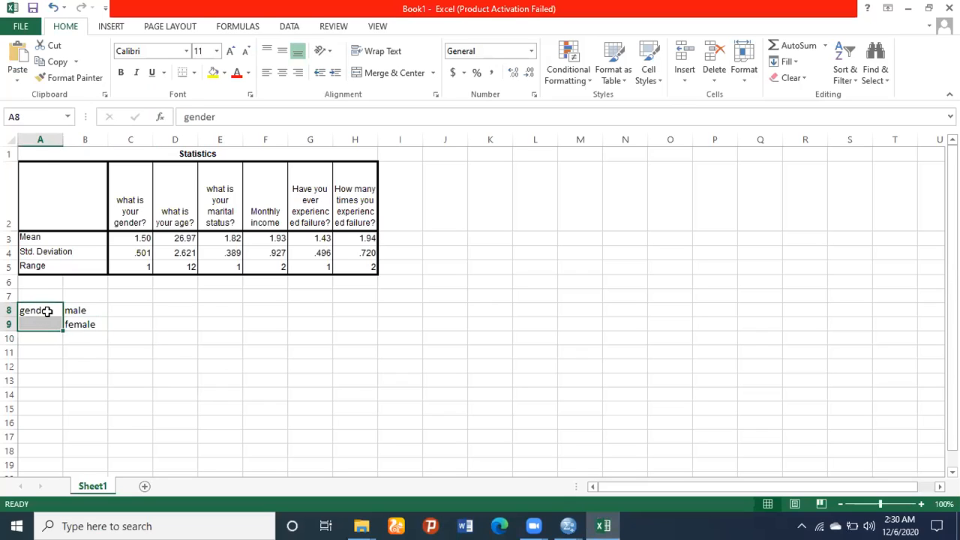
right_click(47, 311)
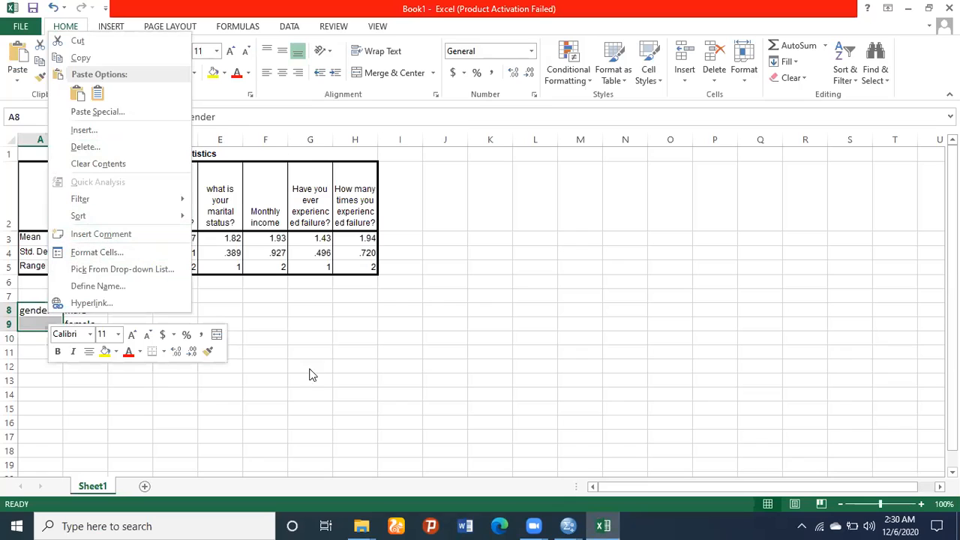
key(Escape)
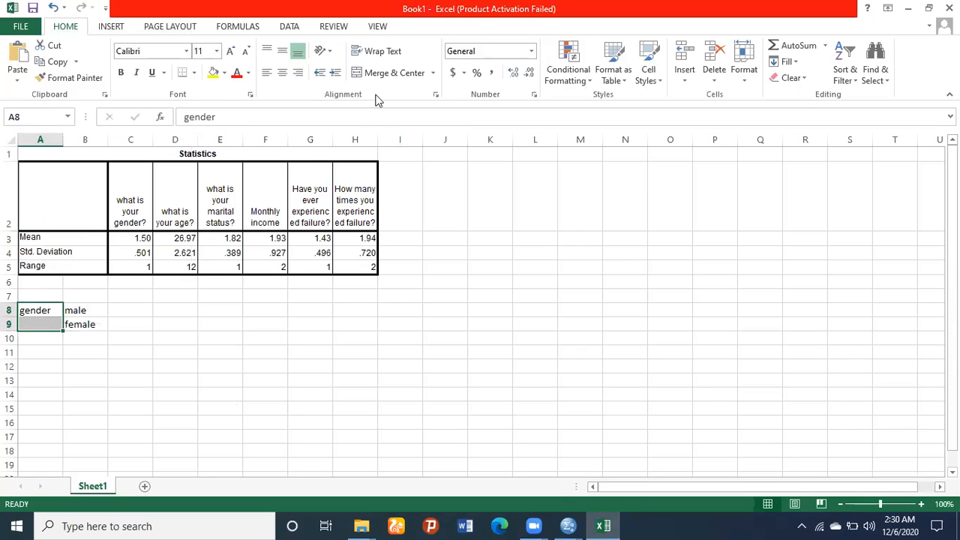
click(394, 73)
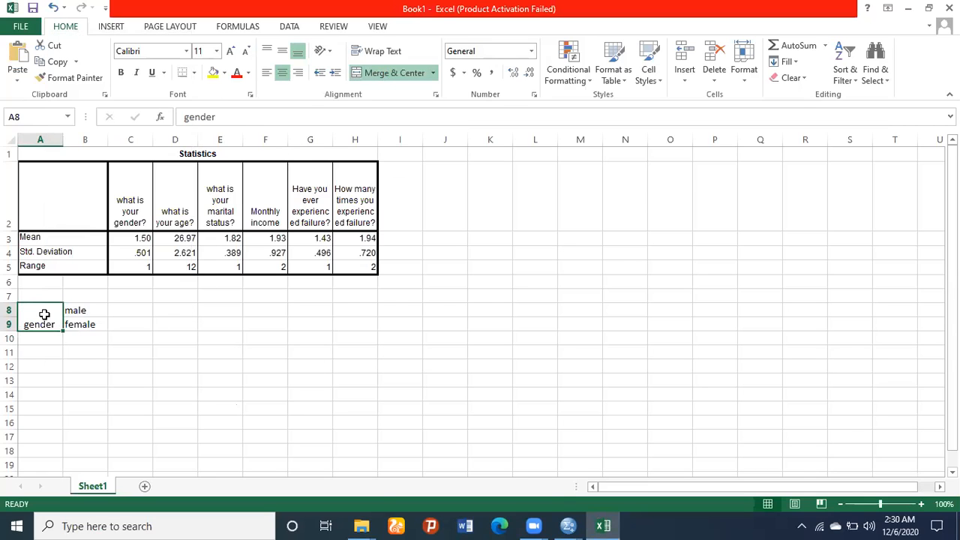
click(282, 51)
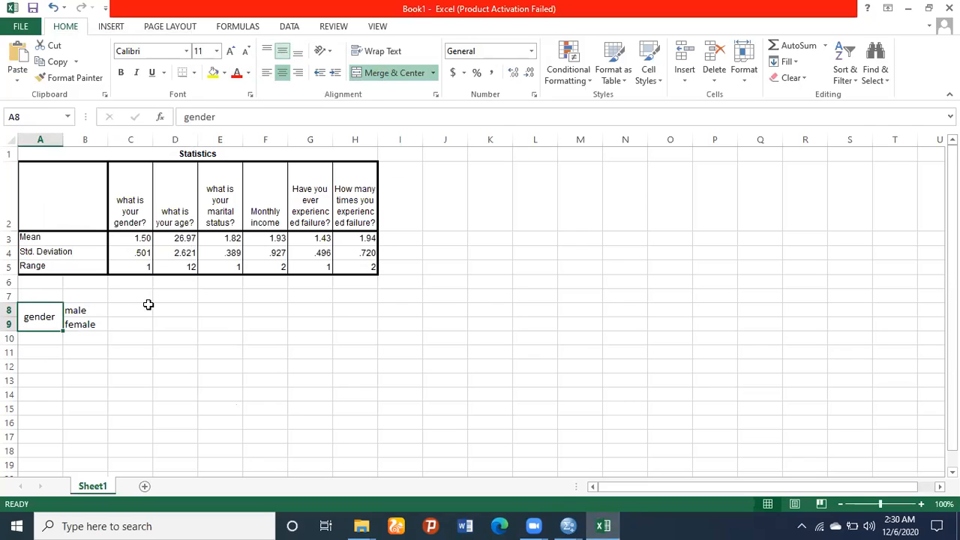
Step: Enter 30 for male in cell C8 and 70 for female in cell C9
click(129, 310)
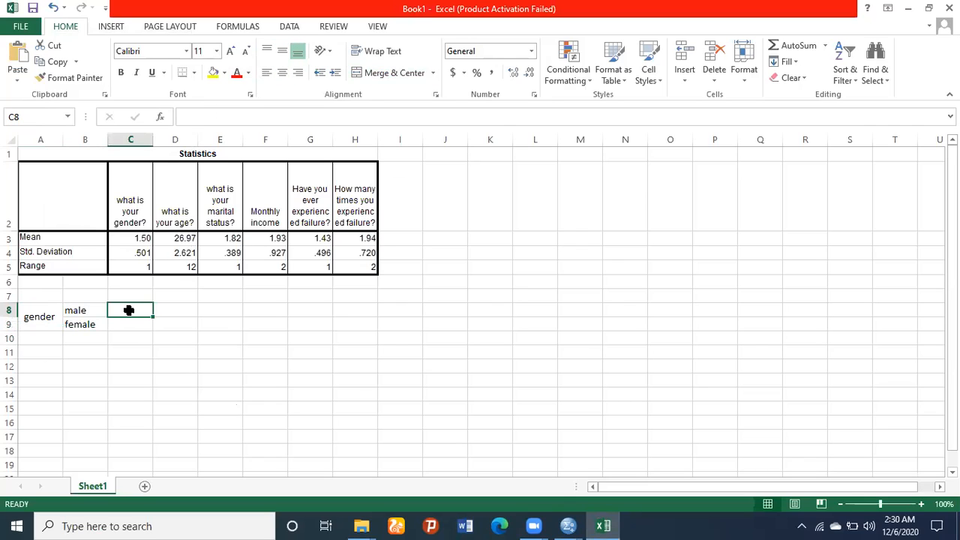
text(85)
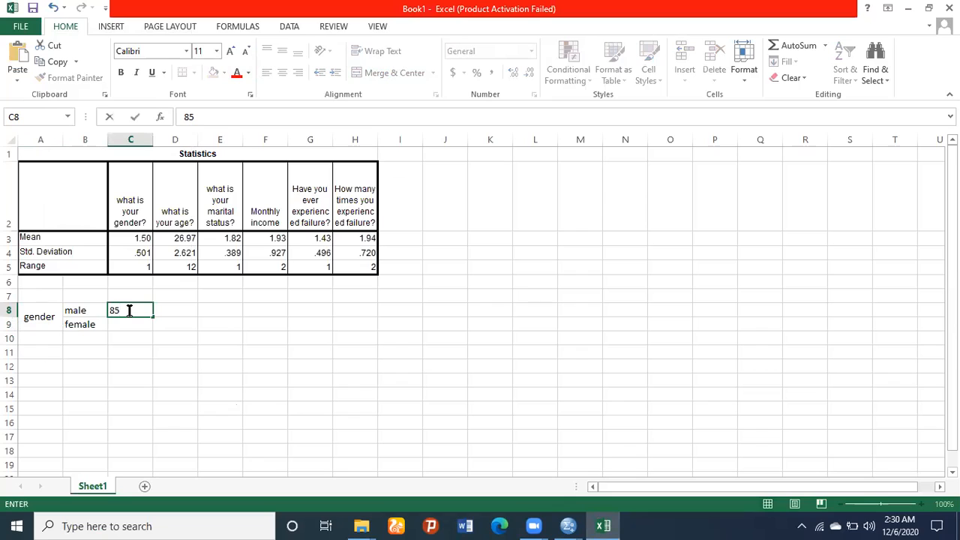
key(BackSpace)
key(BackSpace)
text(30)
key(Return)
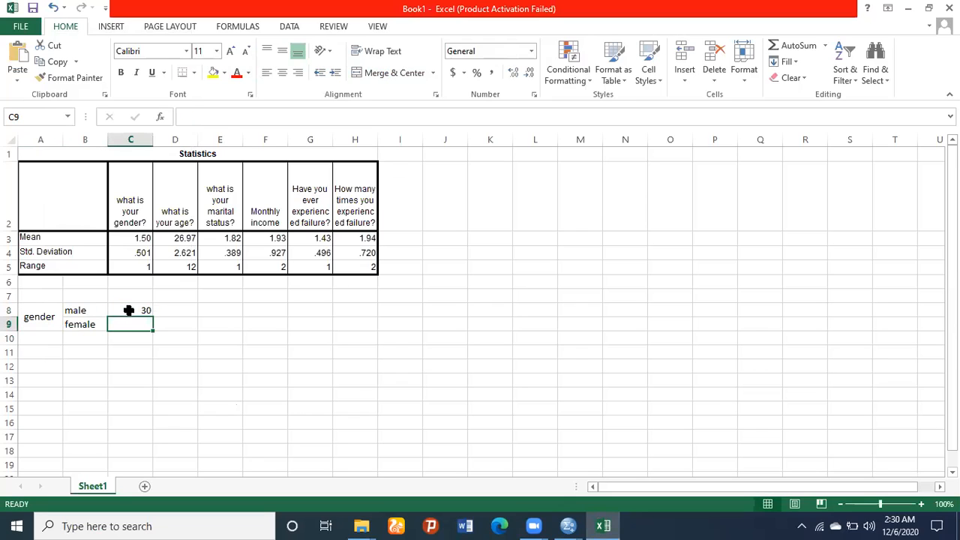
text(70)
key(Return)
click(129, 310)
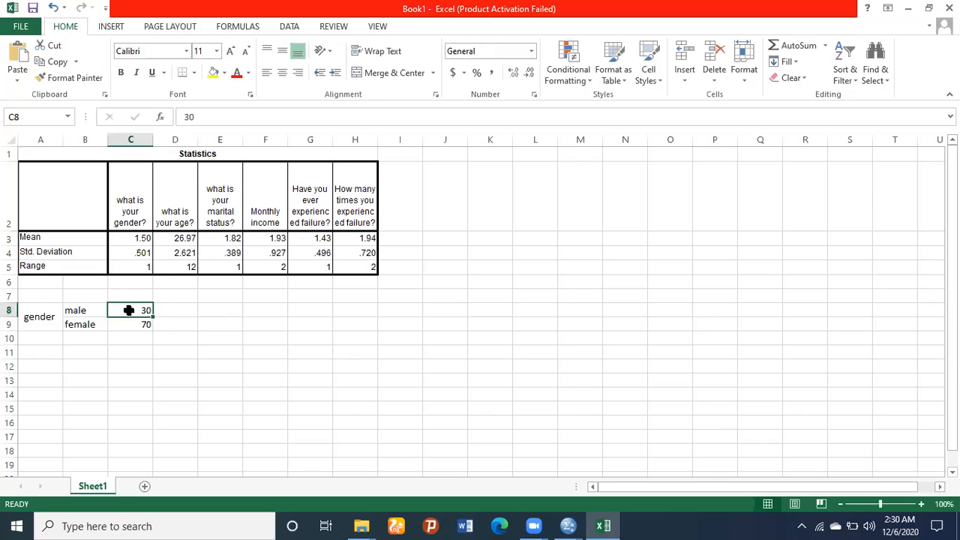
Step: Switch to SPSS and view the spss sheet analysis.sav data and the frequency tables in the output
mouse_move(569, 525)
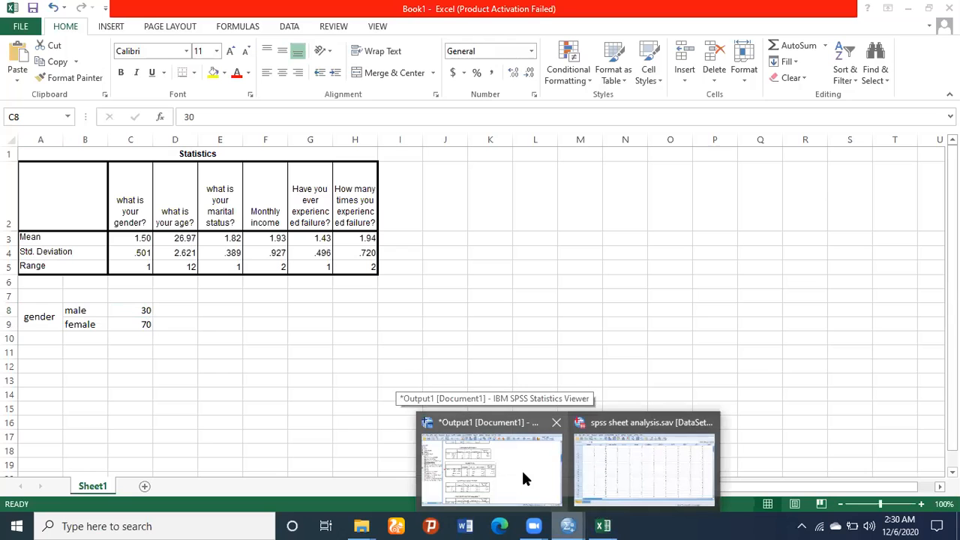
click(609, 465)
mouse_move(568, 525)
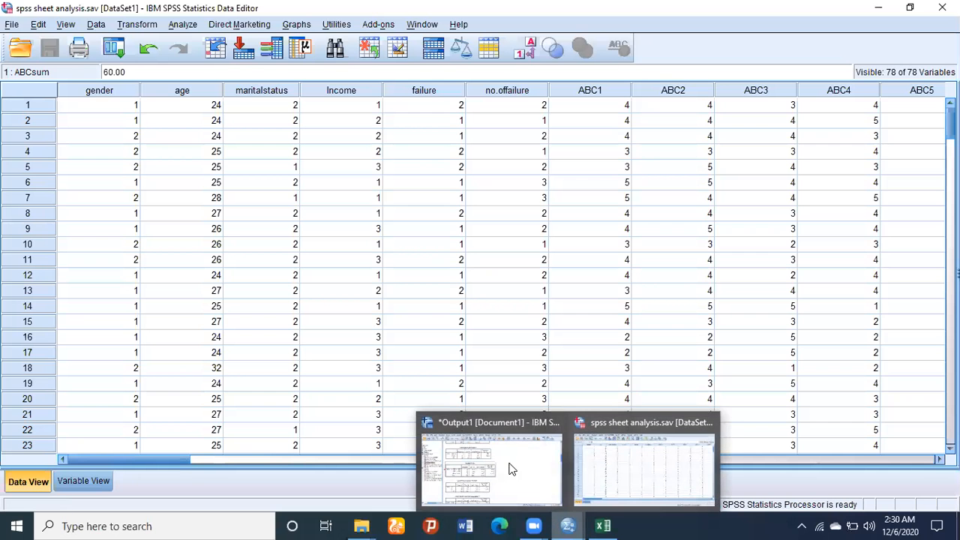
click(504, 465)
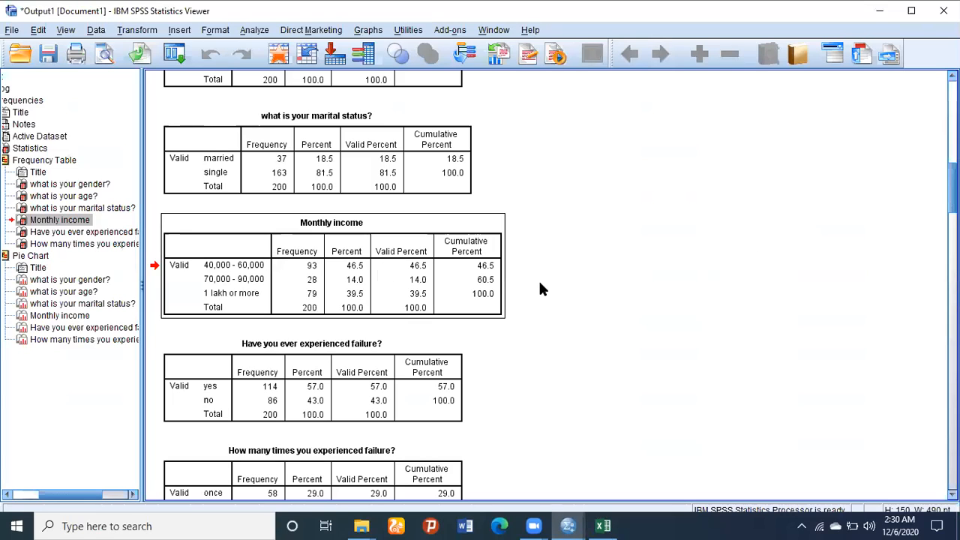
Step: Return to the Excel workbook and reduce the height of header row 2 in the Statistics table
click(603, 526)
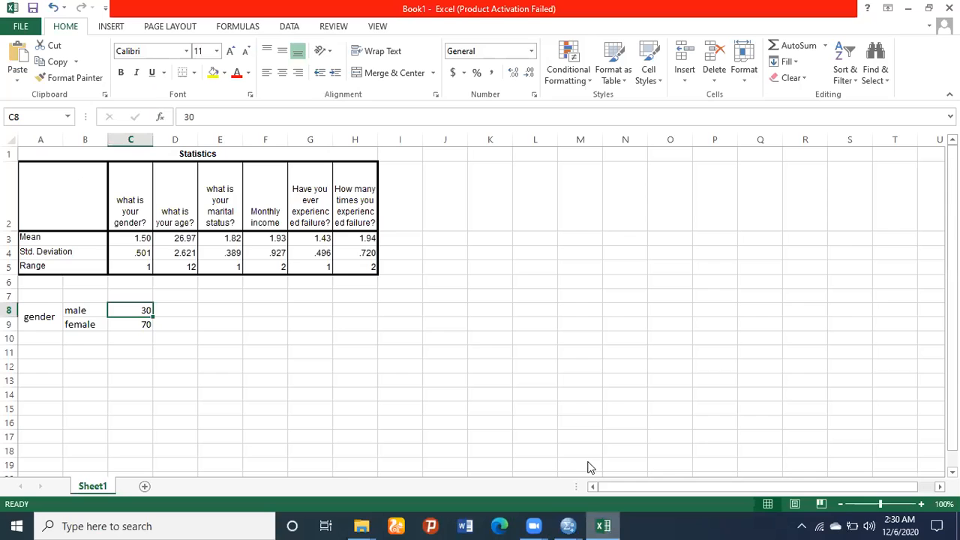
click(182, 228)
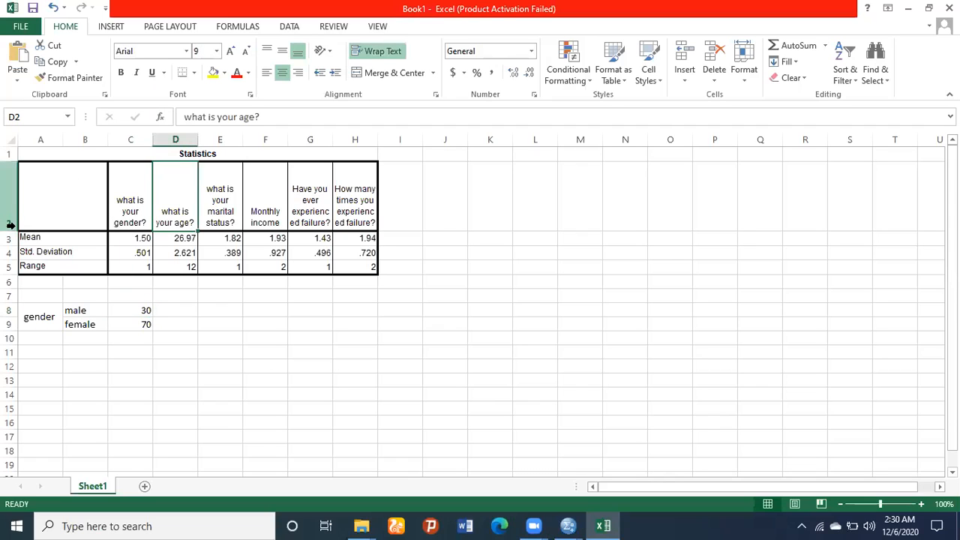
drag(6, 232, 6, 203)
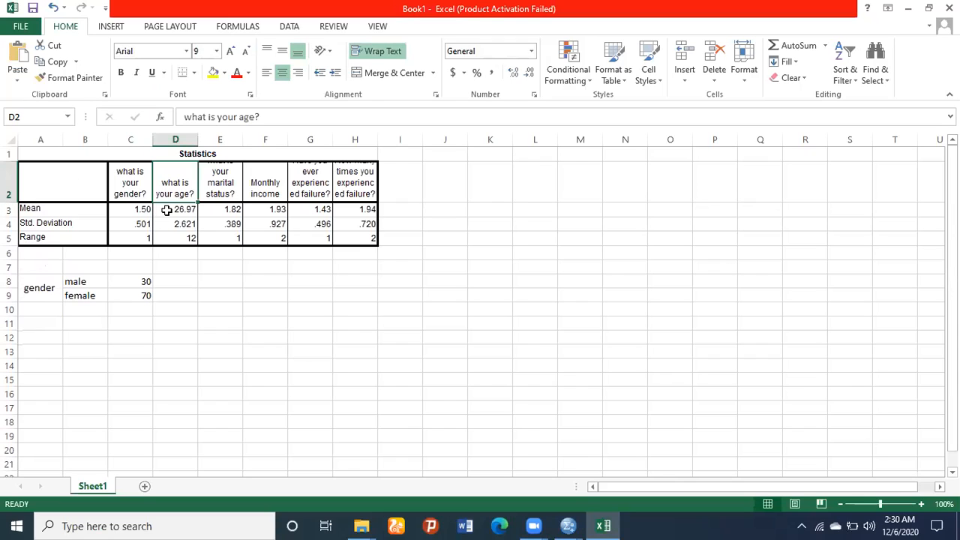
click(255, 213)
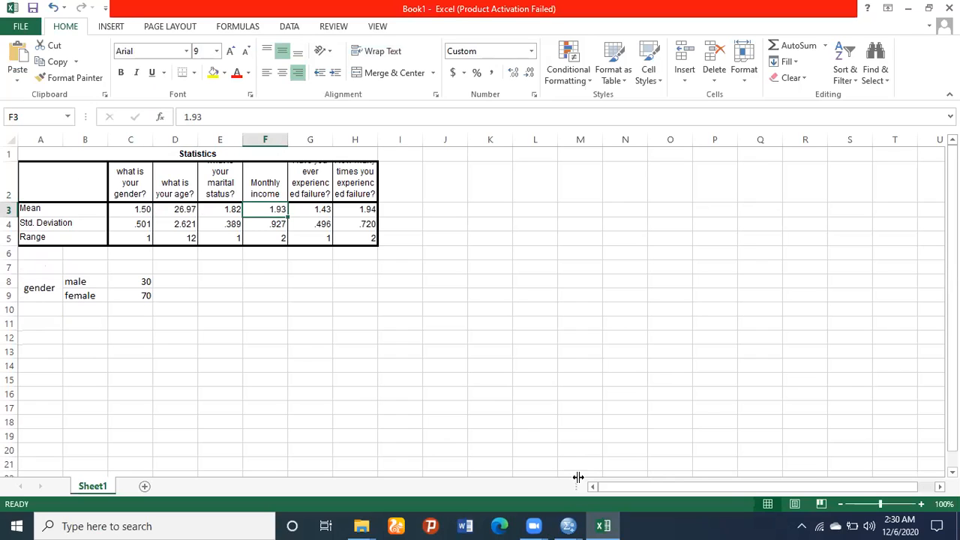
Step: Switch to the spss sheet analysis.sav data in SPSS and highlight the ABCsum, BASsum and QOLsum columns
mouse_move(568, 526)
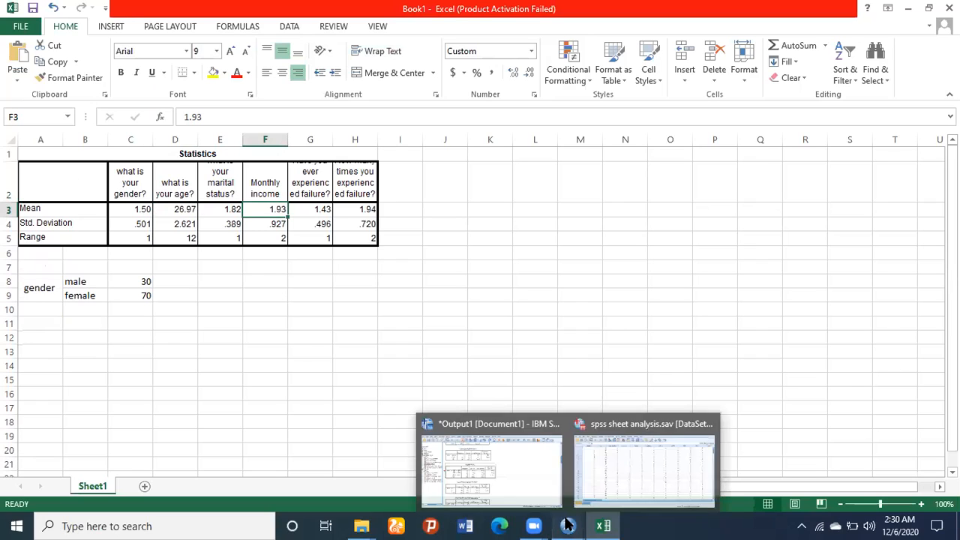
click(605, 476)
click(257, 198)
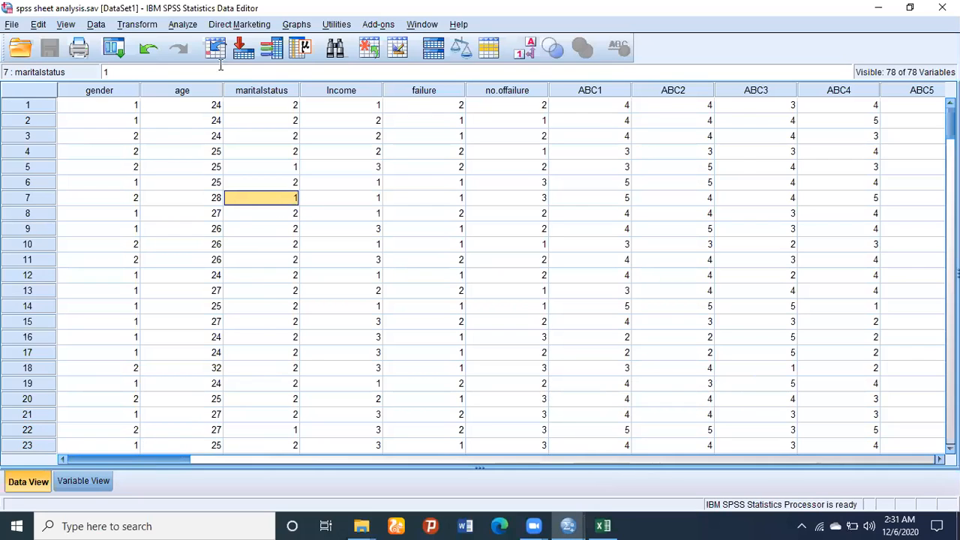
click(180, 24)
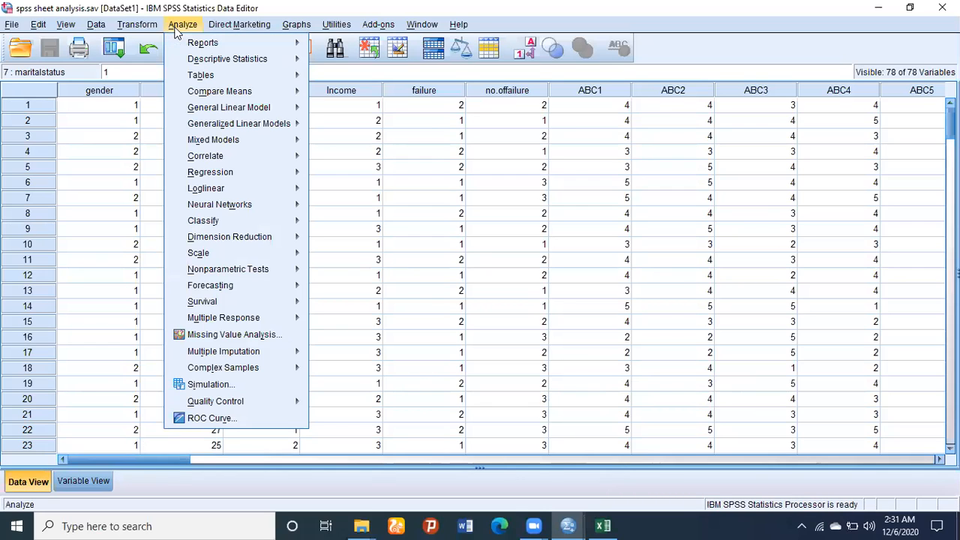
click(176, 27)
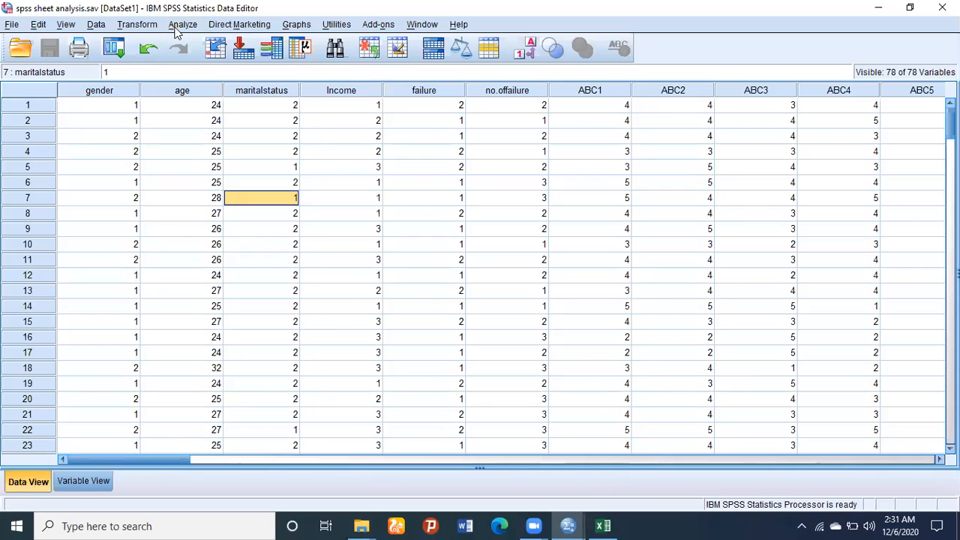
click(461, 122)
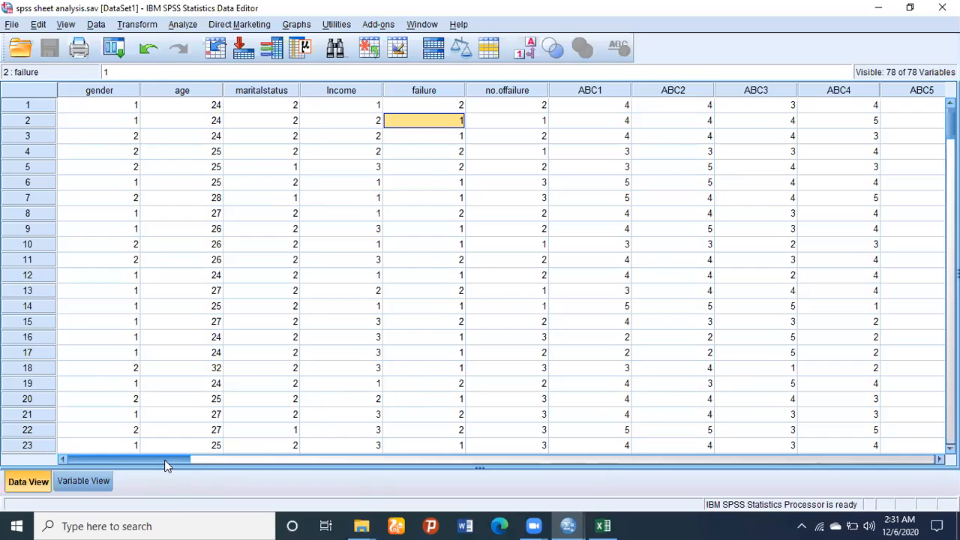
drag(165, 459, 900, 497)
drag(337, 91, 439, 99)
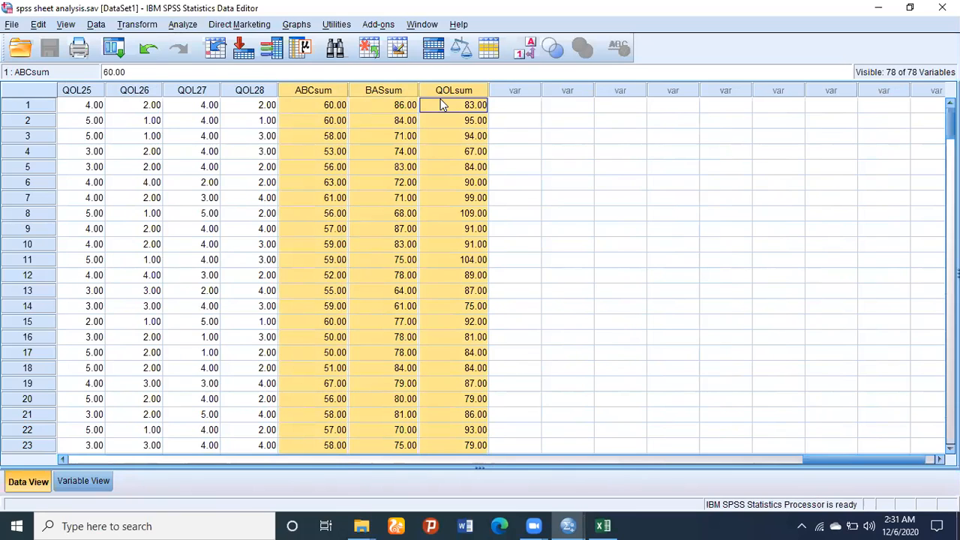
click(183, 25)
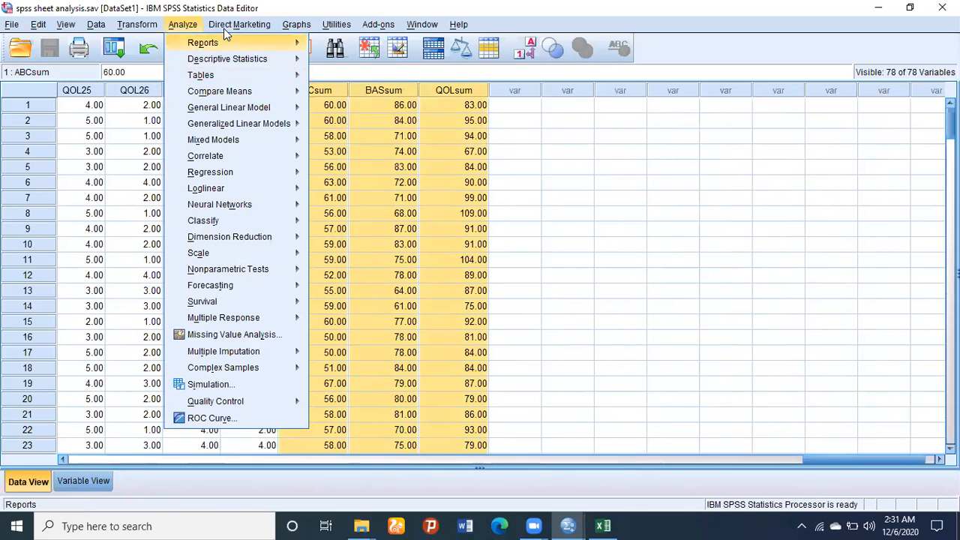
mouse_move(208, 27)
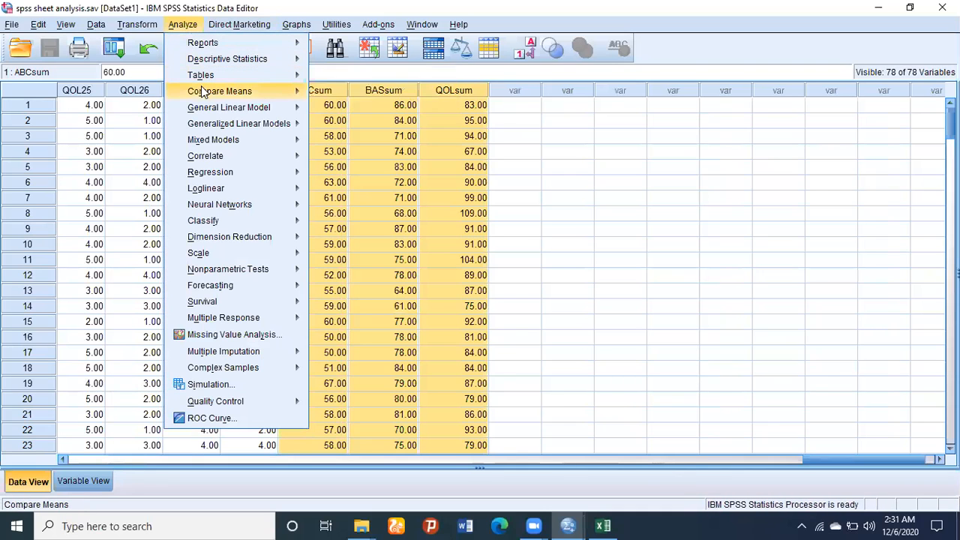
mouse_move(202, 90)
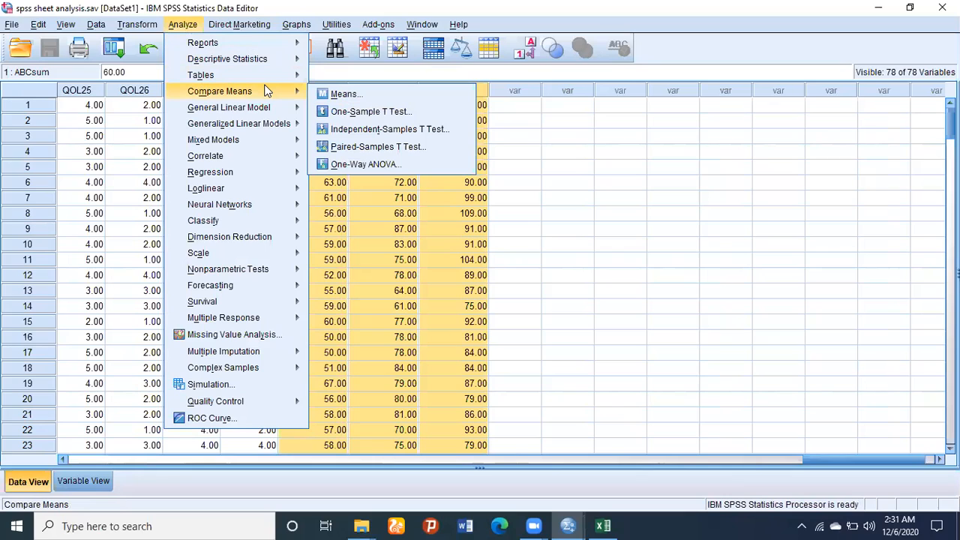
click(353, 94)
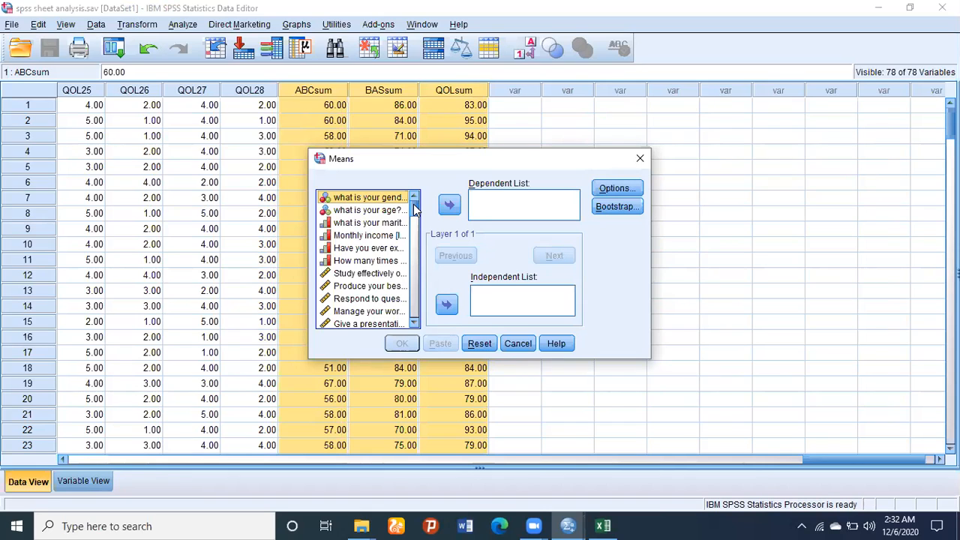
click(640, 159)
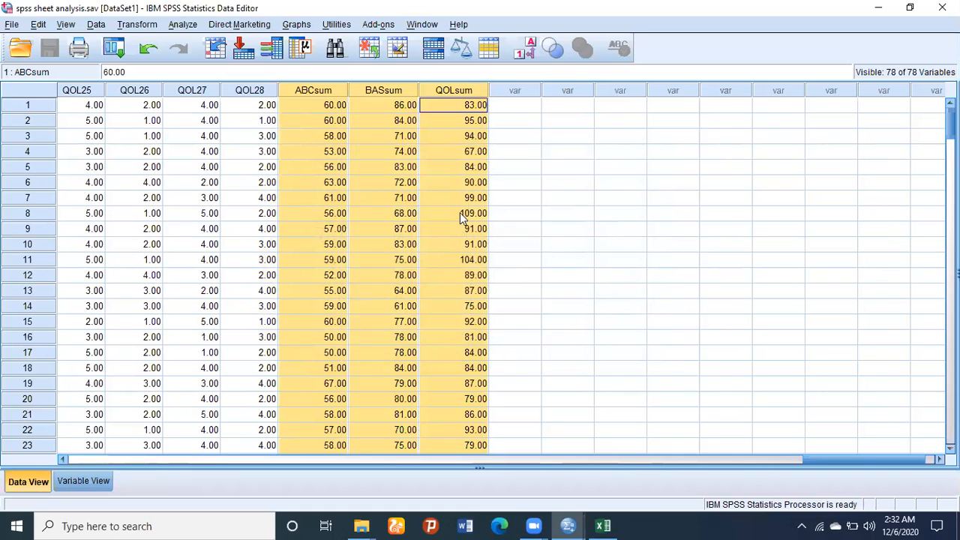
click(264, 151)
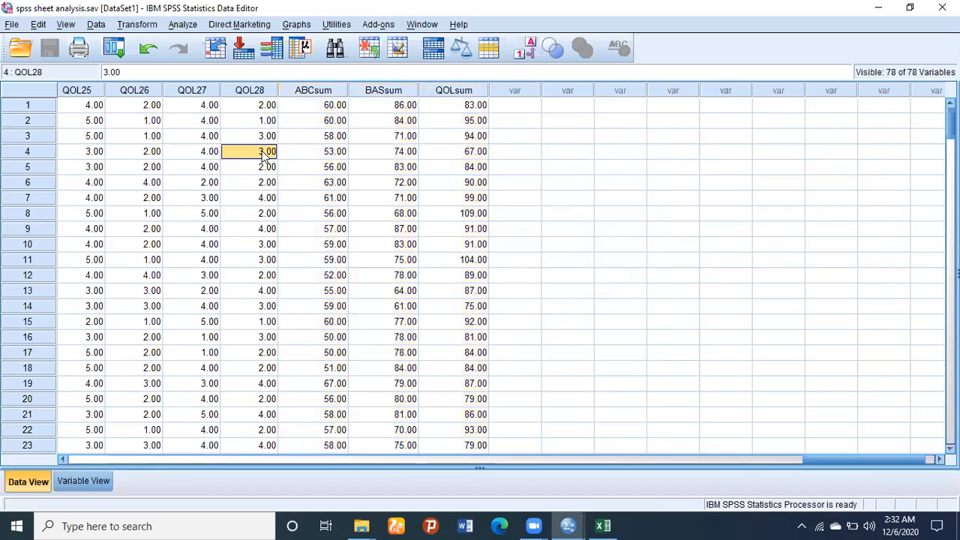
click(557, 127)
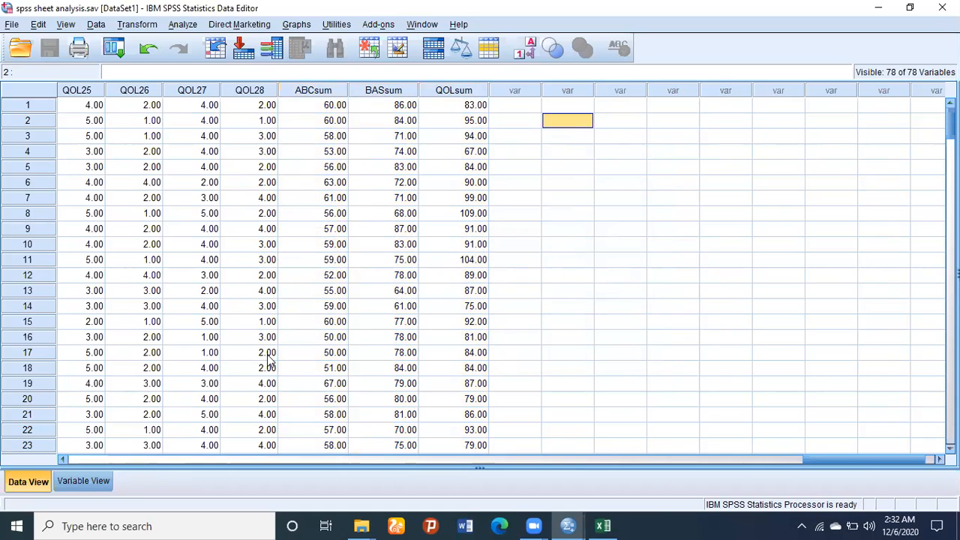
drag(815, 458, 101, 343)
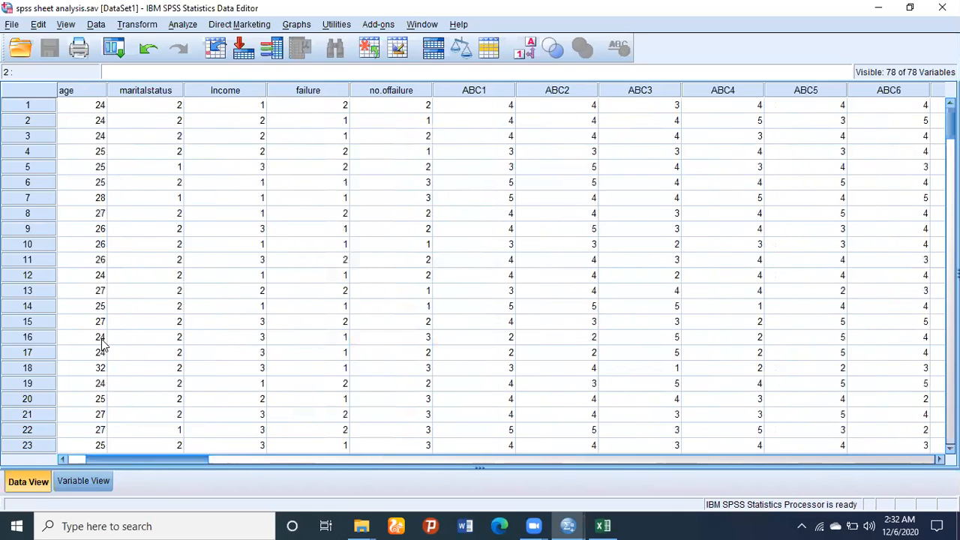
click(183, 25)
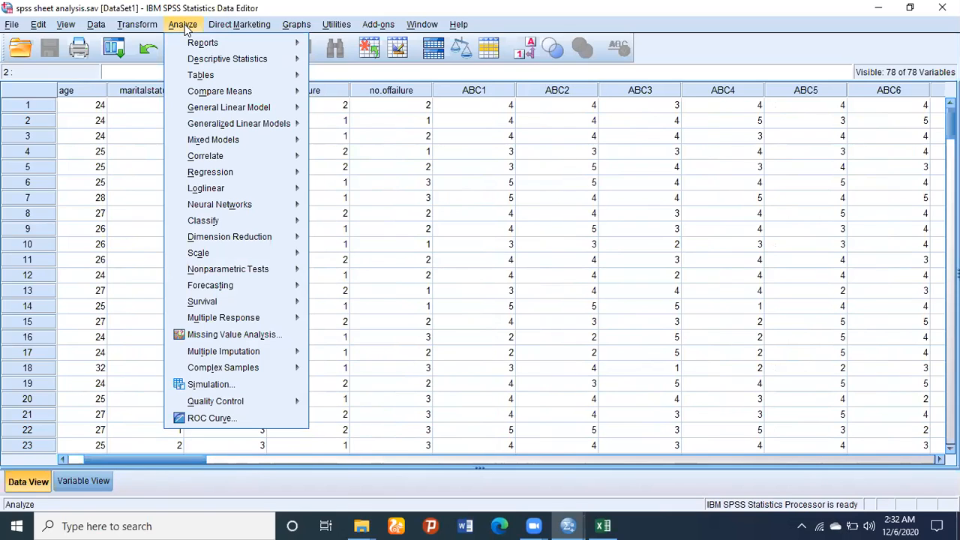
mouse_move(203, 174)
mouse_move(204, 206)
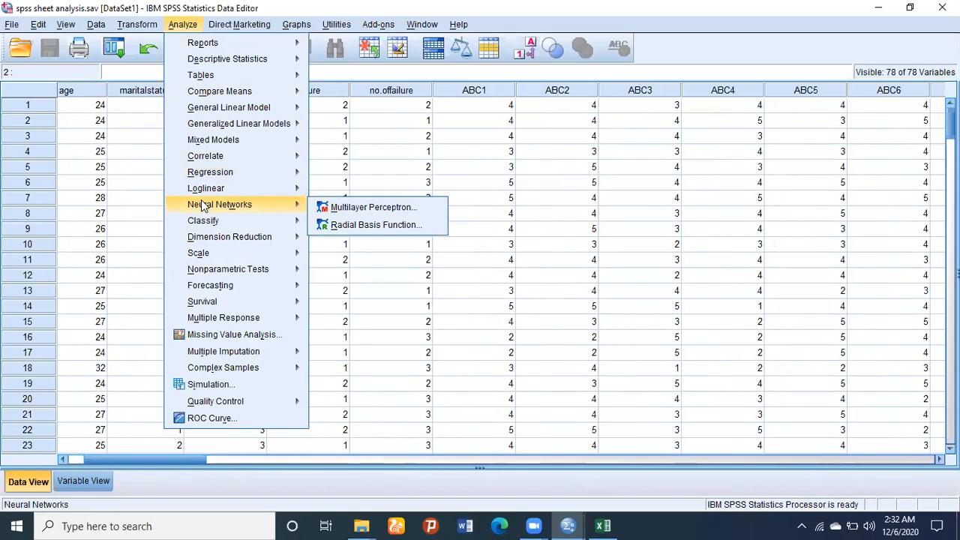
mouse_move(210, 257)
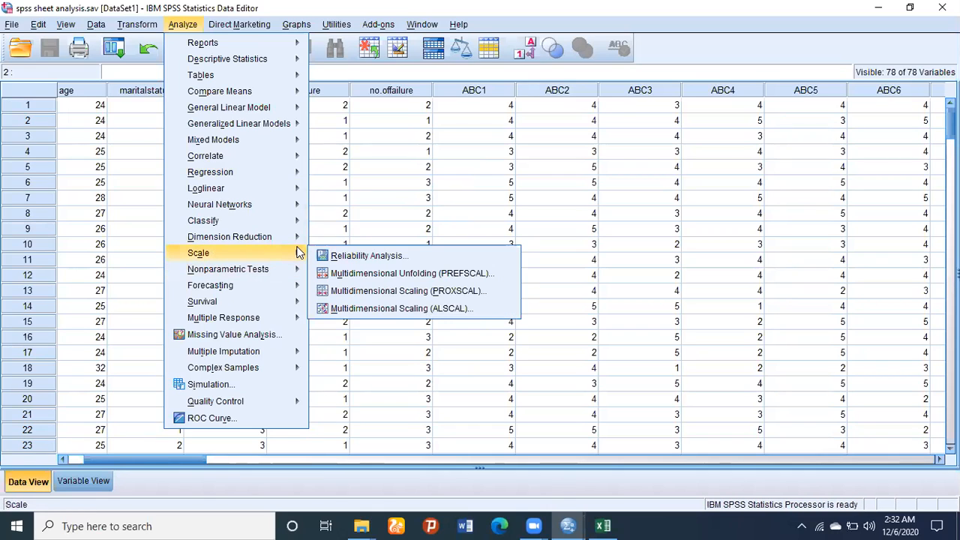
click(399, 258)
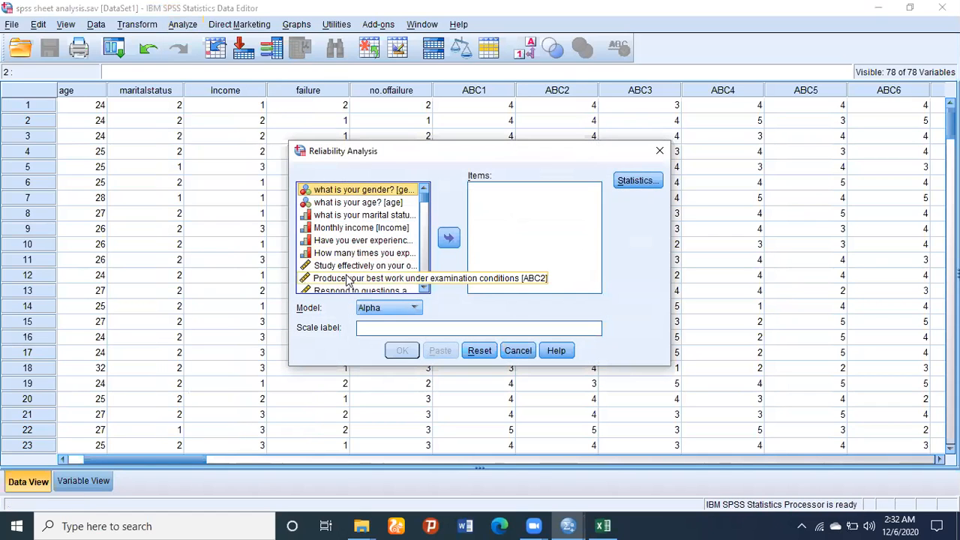
click(424, 213)
drag(424, 213, 424, 193)
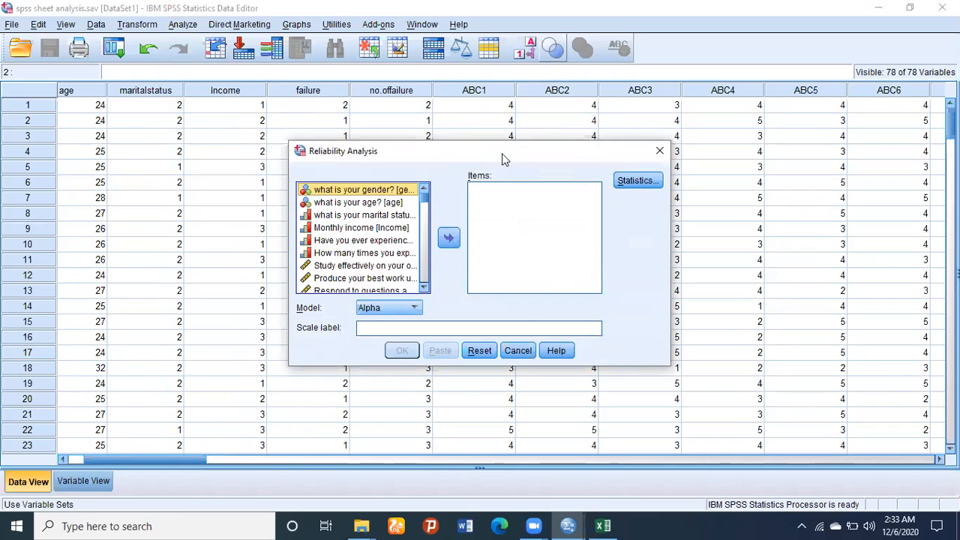
click(145, 167)
click(424, 201)
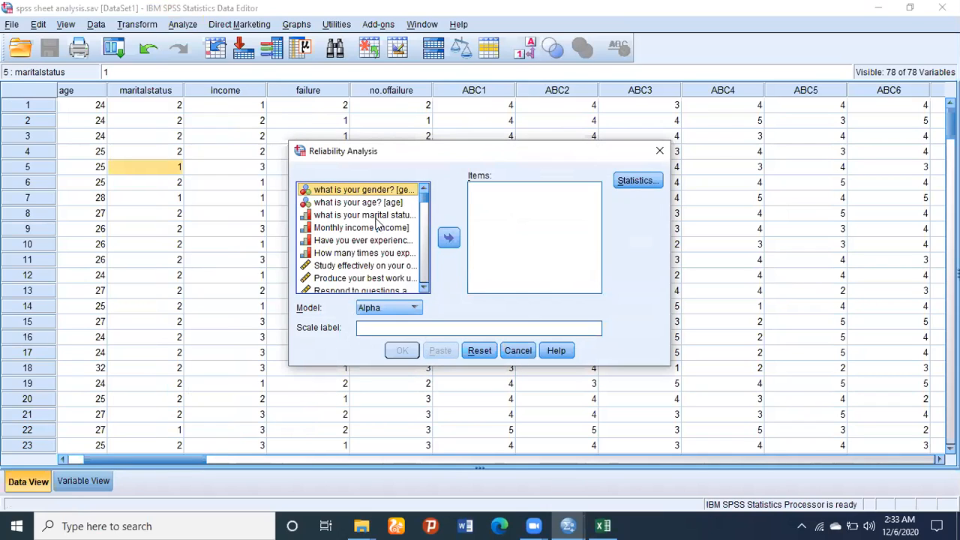
click(326, 267)
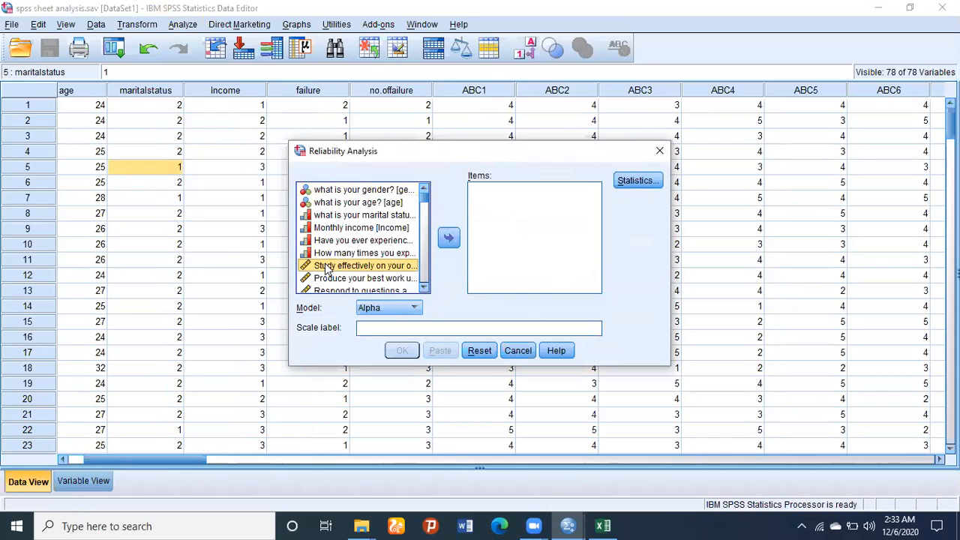
click(660, 152)
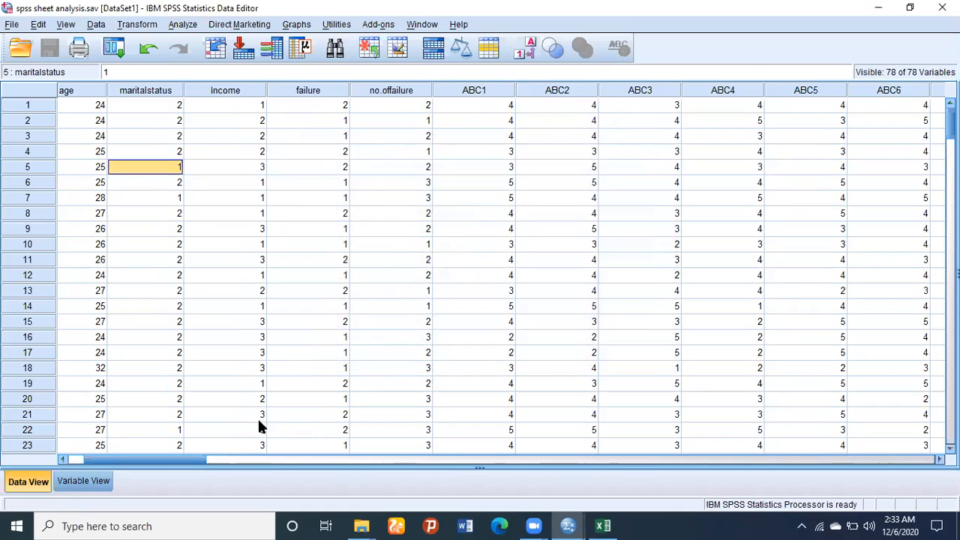
Step: Start a Reliability Analysis and add the 17 ABC items, from "Study effectively" through "Attend tutorials [ABC17]", as its items
drag(200, 460, 137, 452)
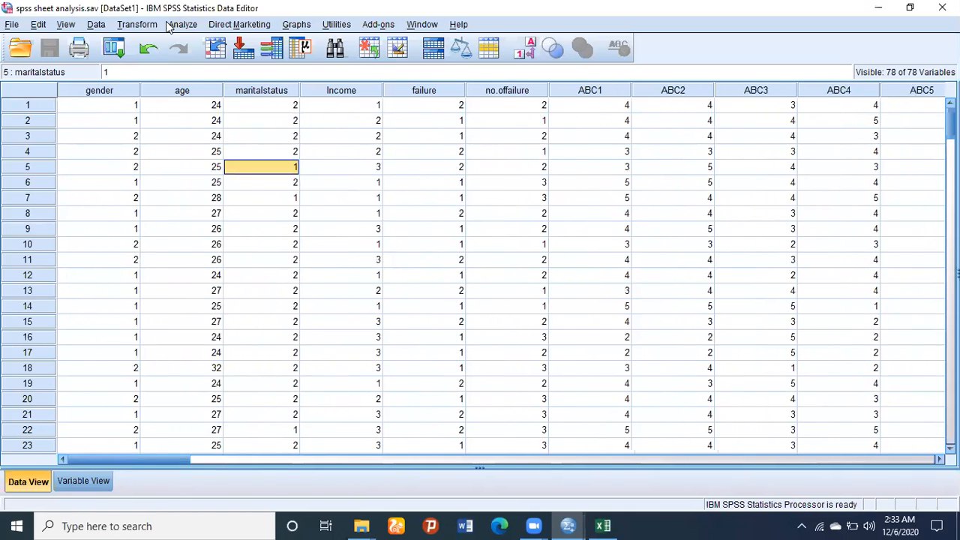
click(183, 25)
mouse_move(251, 256)
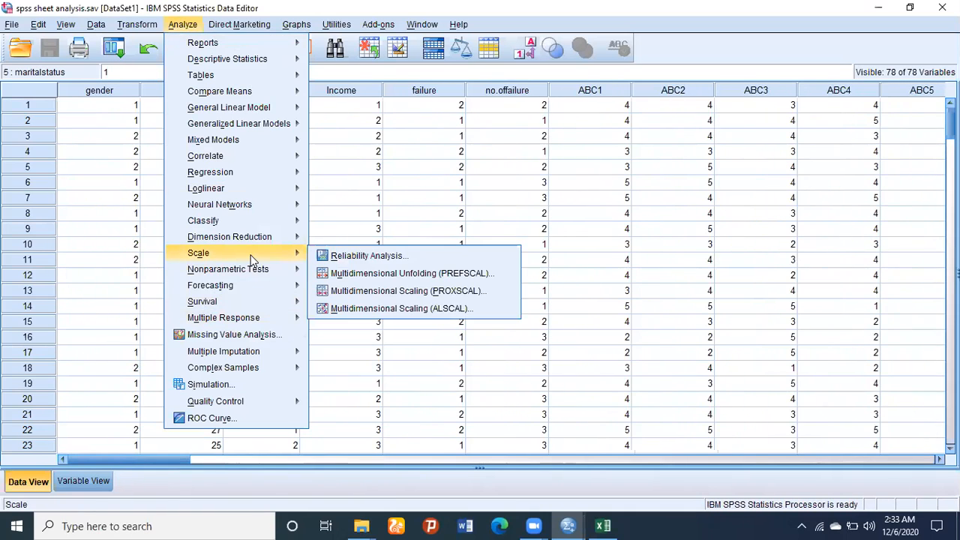
click(343, 256)
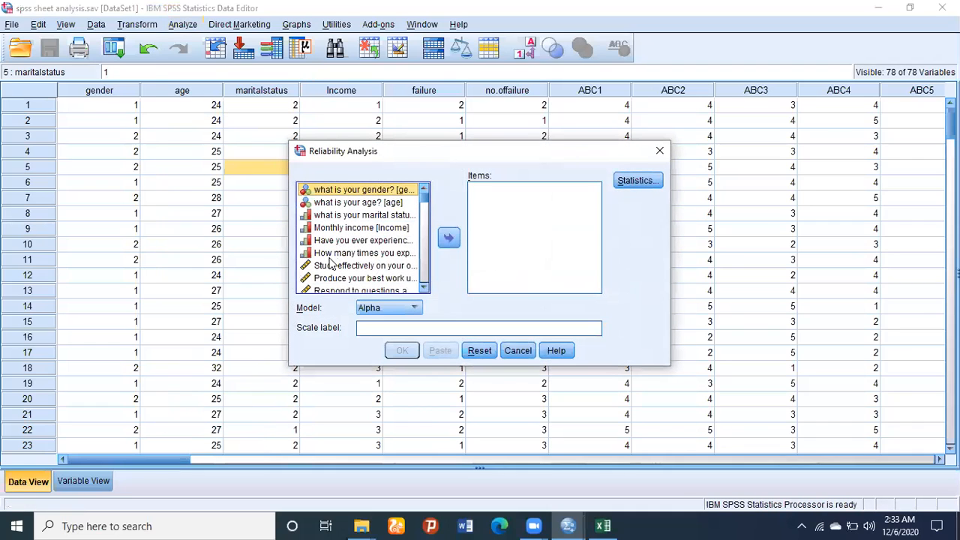
click(330, 267)
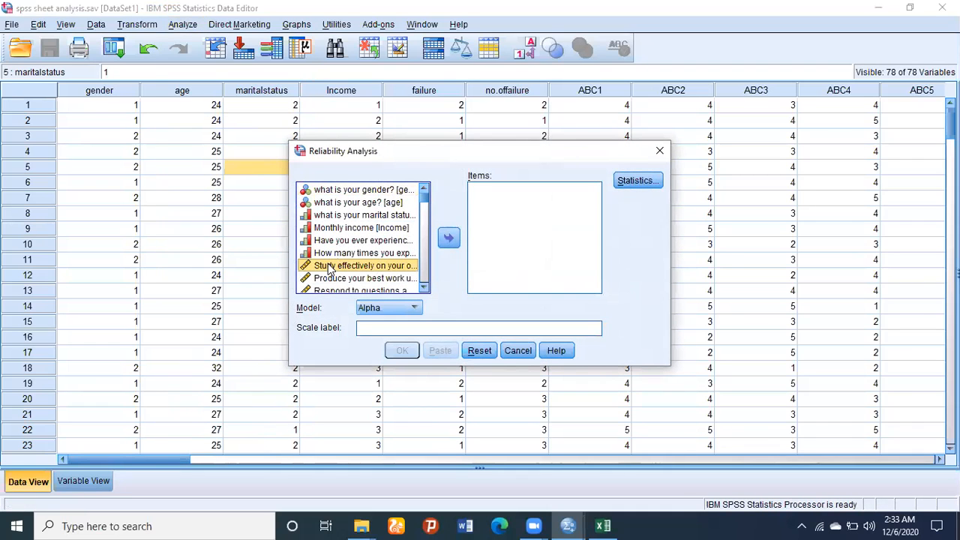
key(shift+Down)
key(shift+Down)
key(shift+Down)
key(shift+Down)
key(shift+Down)
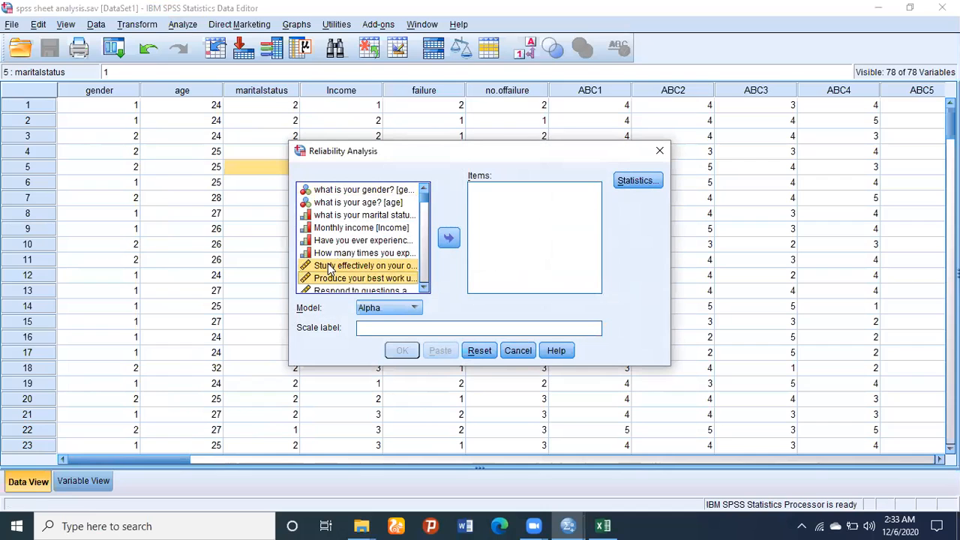
key(shift+Down)
key(shift+Down)
key(shift+Down)
key(shift+Down)
key(shift+Down)
key(shift+Down)
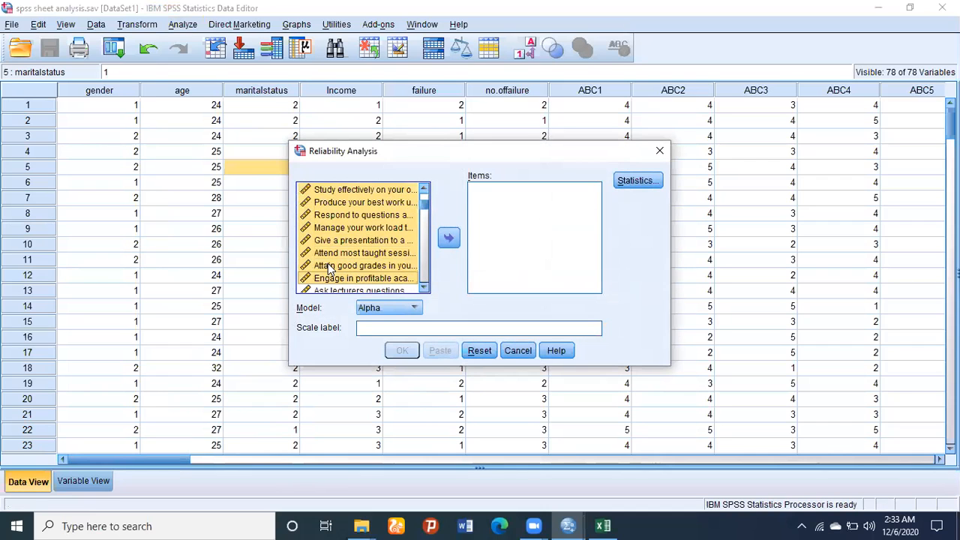
key(shift+Down)
key(shift+Down)
key(shift+Down)
key(shift+Down)
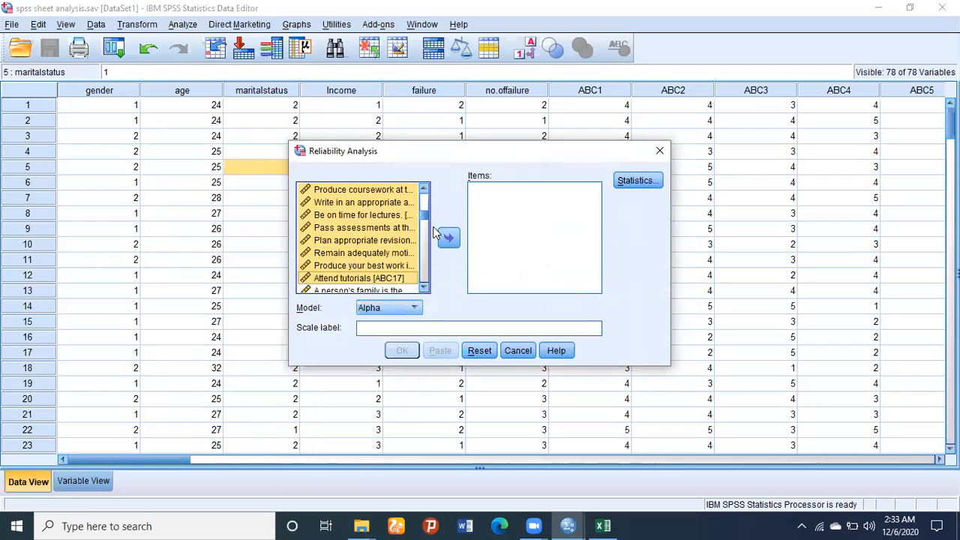
click(448, 239)
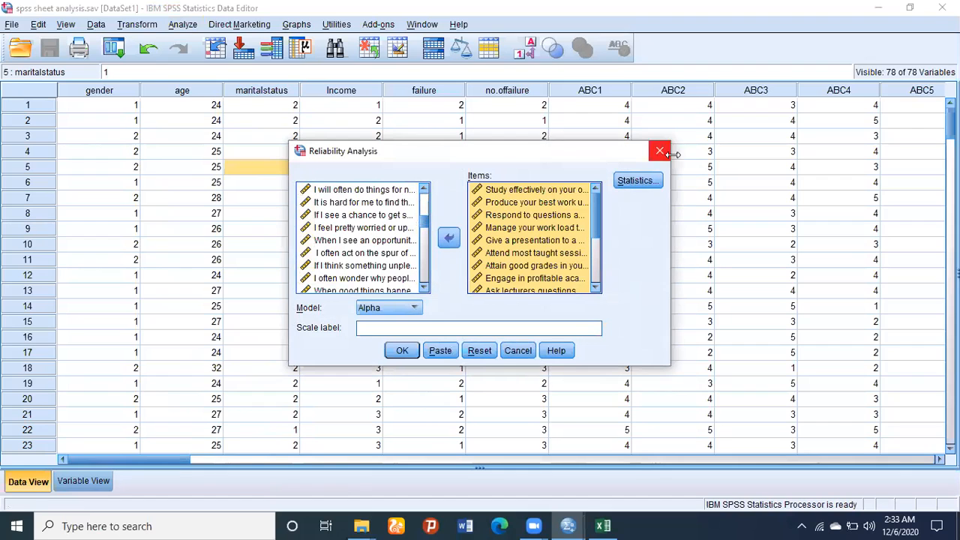
Step: Request the "Scale if item deleted" descriptives, choose the Alpha model and run the reliability analysis
click(636, 181)
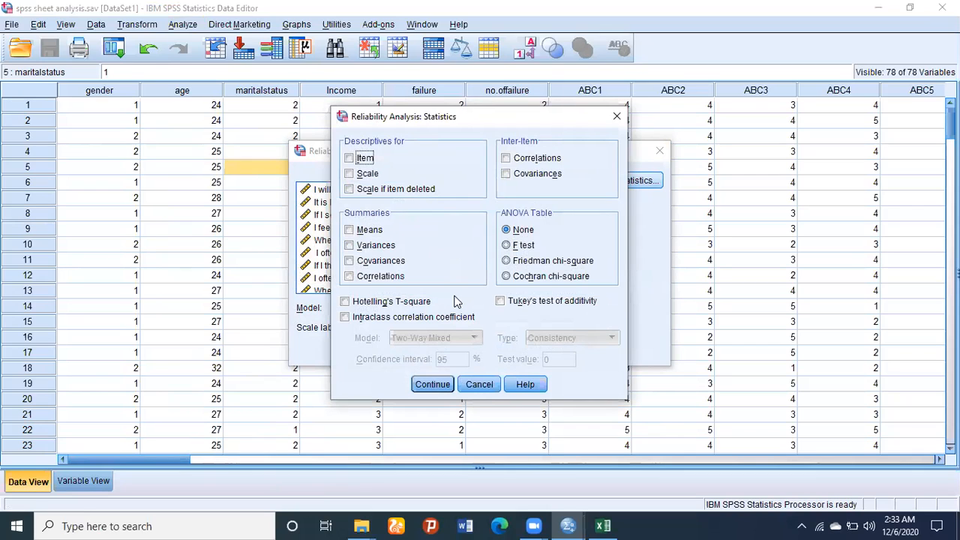
click(348, 189)
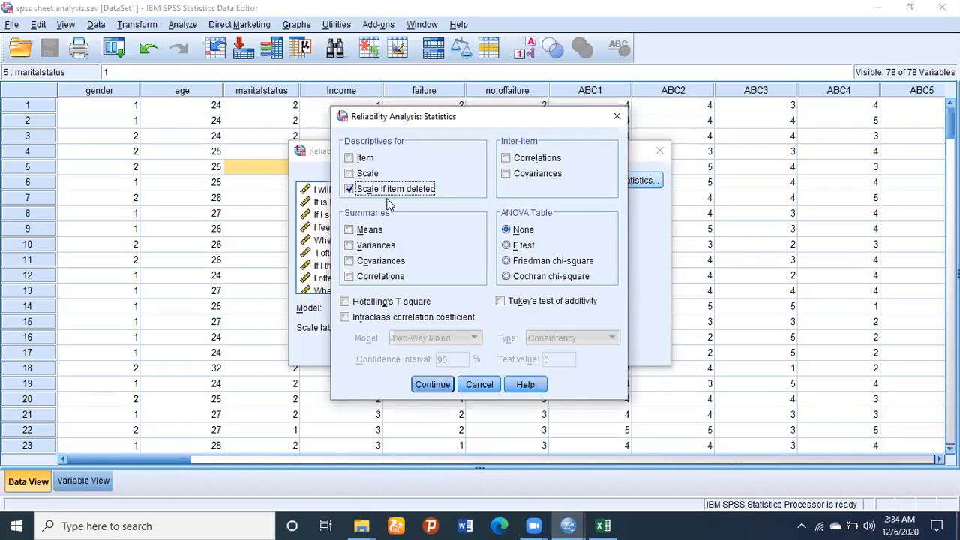
click(433, 384)
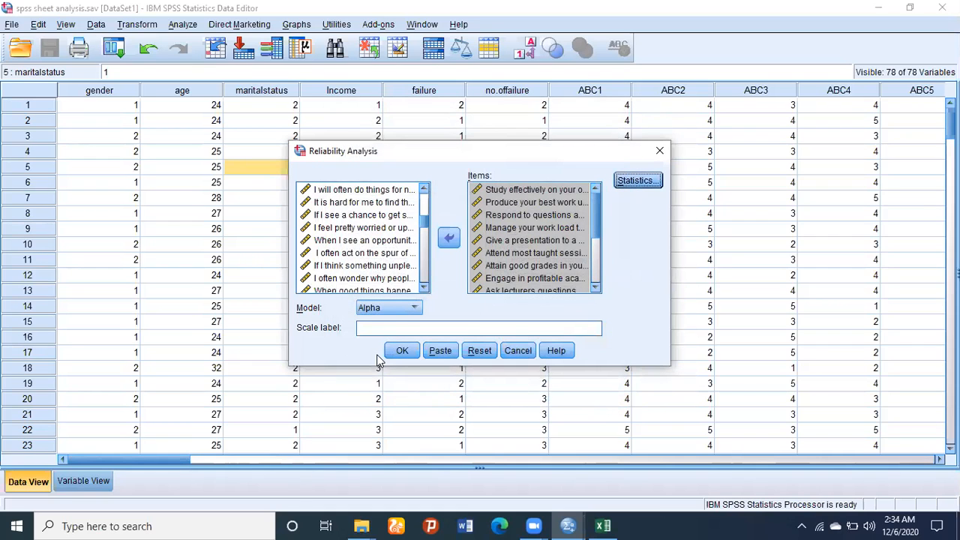
click(386, 308)
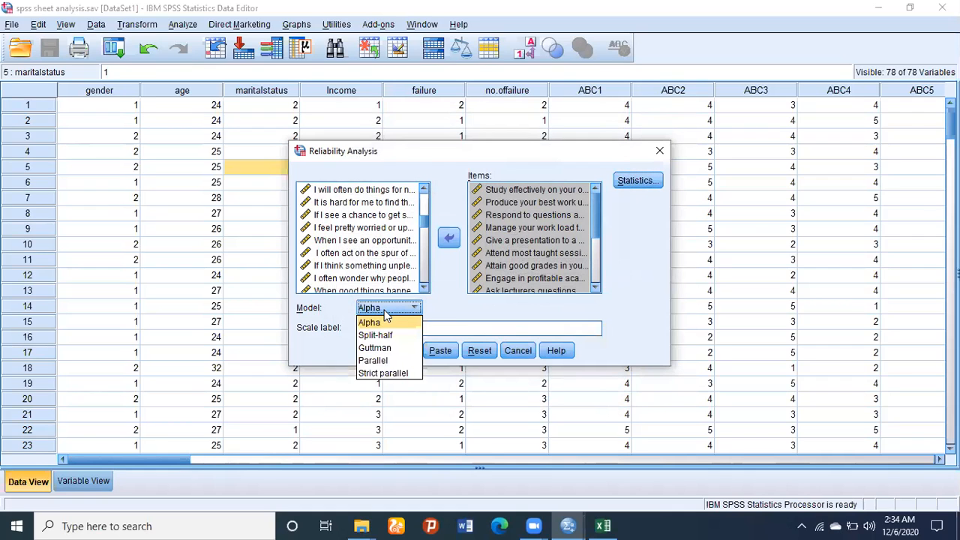
click(388, 322)
click(398, 354)
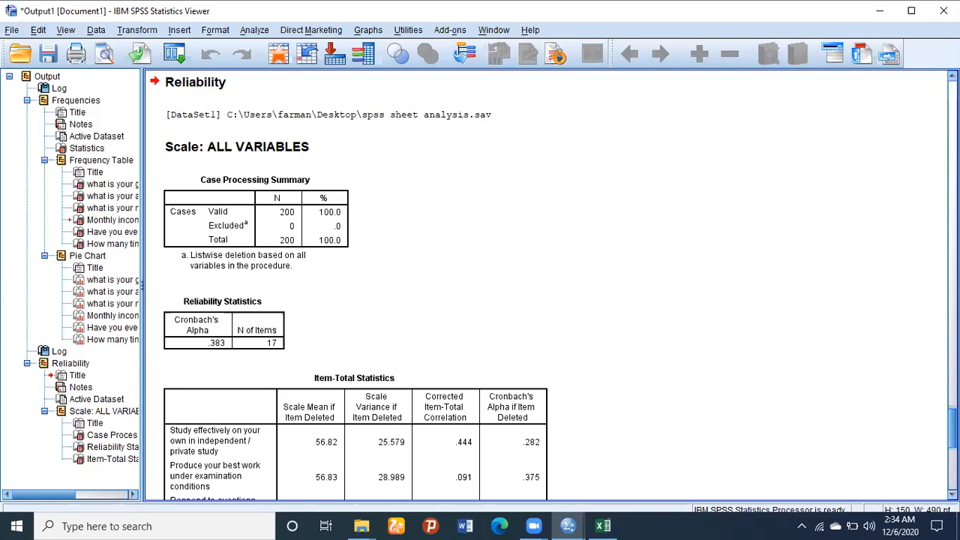
Step: Examine the ABC scale's reliability output, comparing overall Cronbach's alpha with each item's corrected item-total correlation and alpha if item deleted
scroll(552, 285, down, 2)
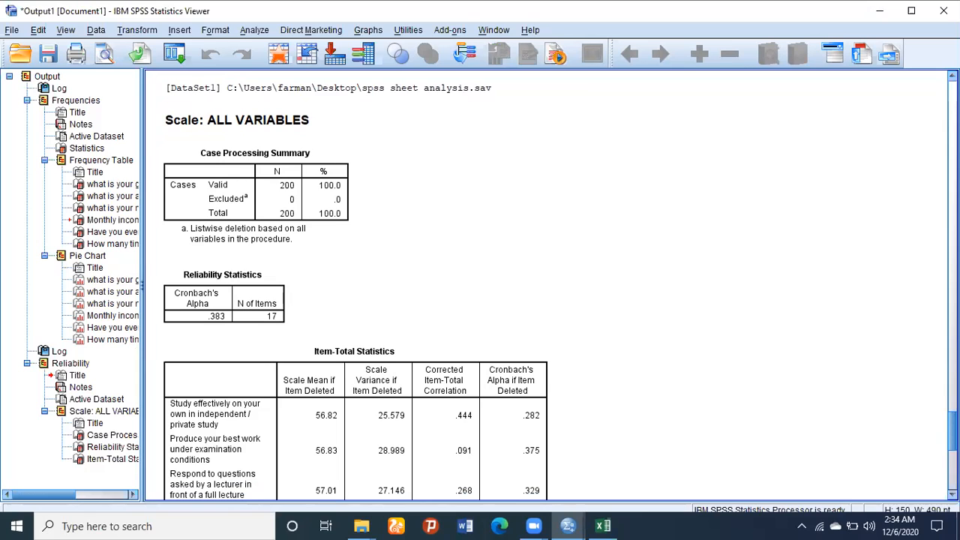
scroll(355, 285, down, 4)
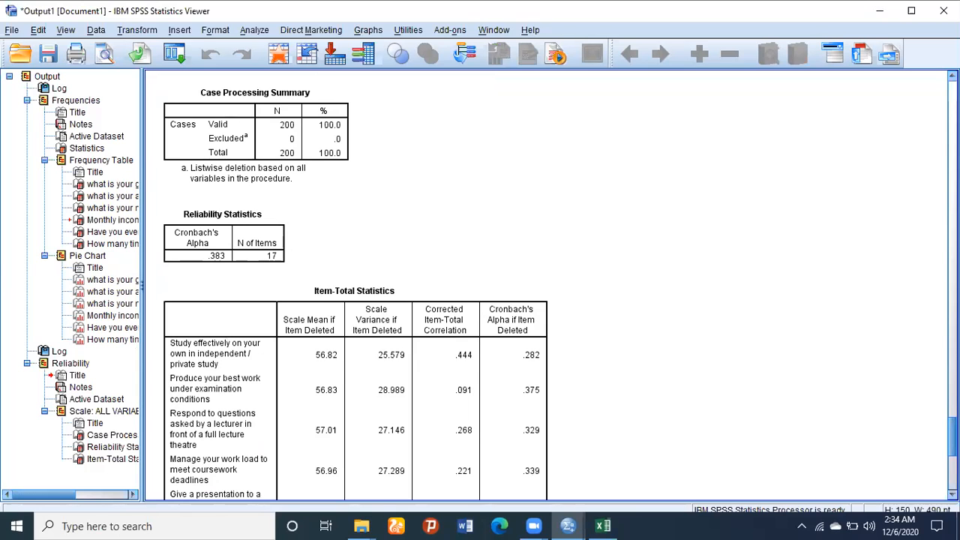
scroll(355, 285, down, 10)
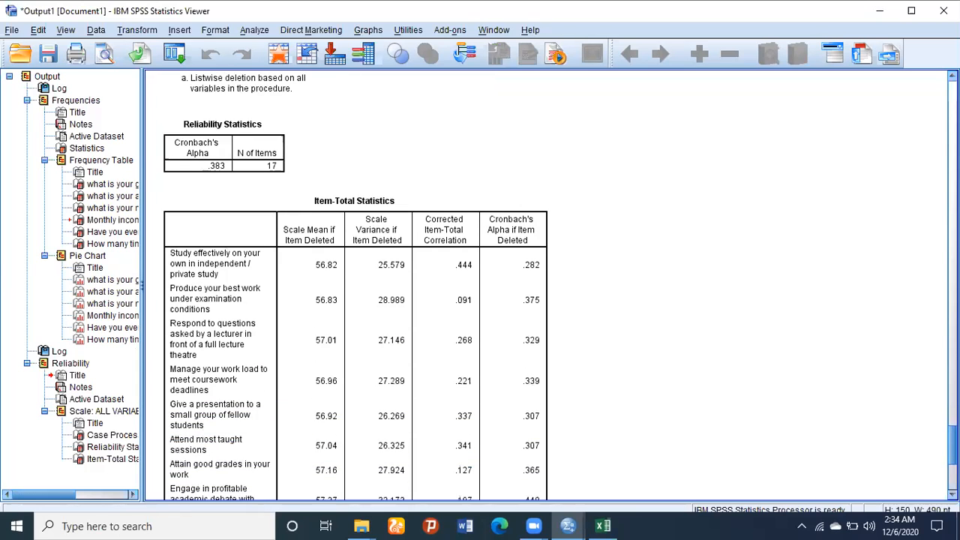
scroll(355, 285, up, 12)
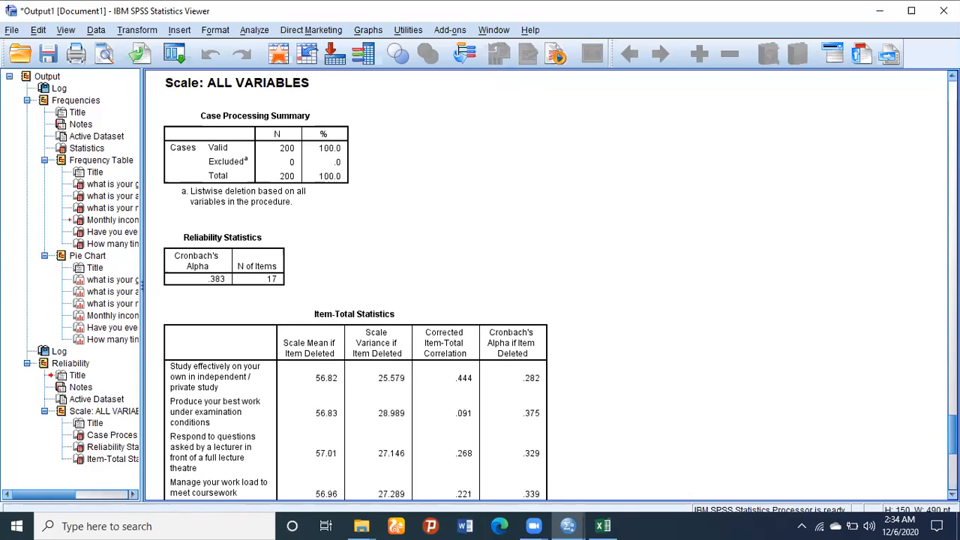
scroll(355, 285, down, 5)
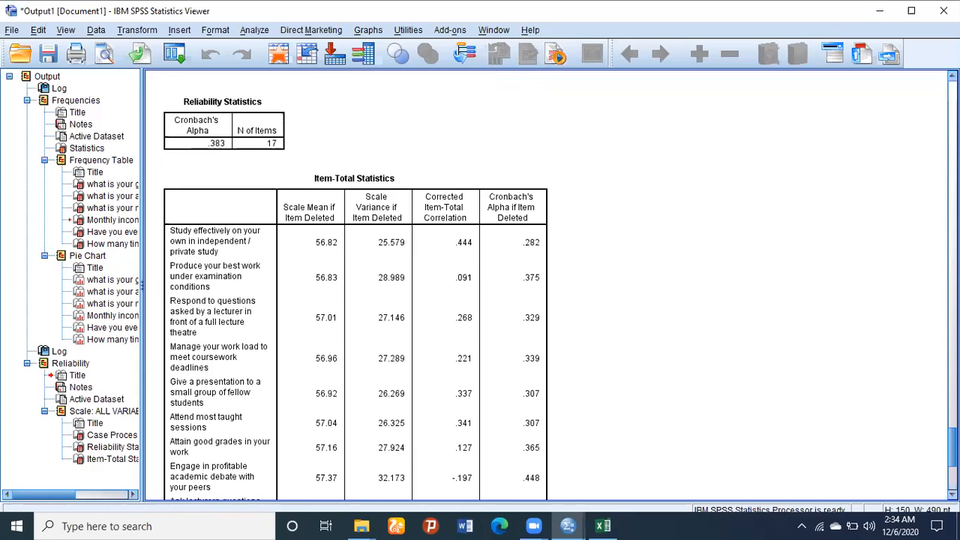
scroll(355, 285, down, 3)
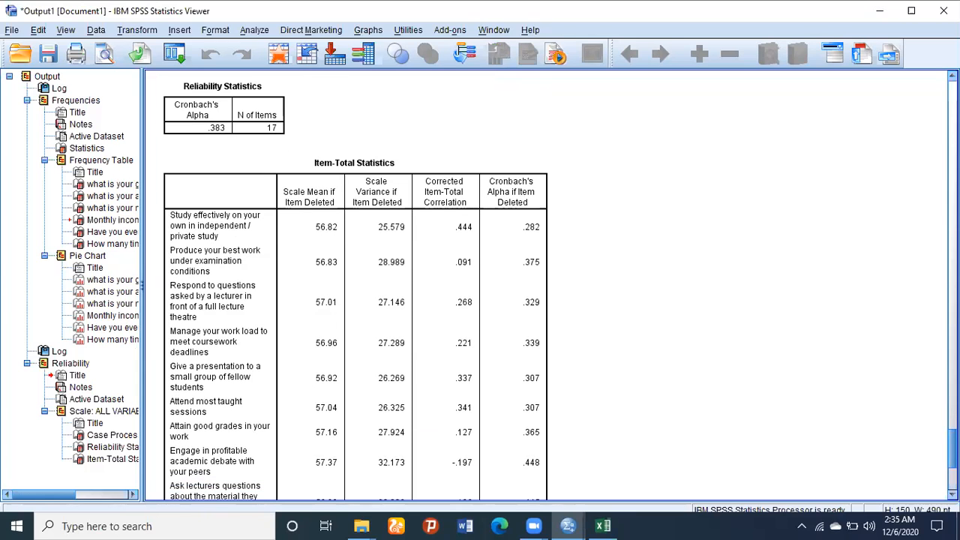
scroll(355, 285, down, 2)
scroll(356, 285, down, 3)
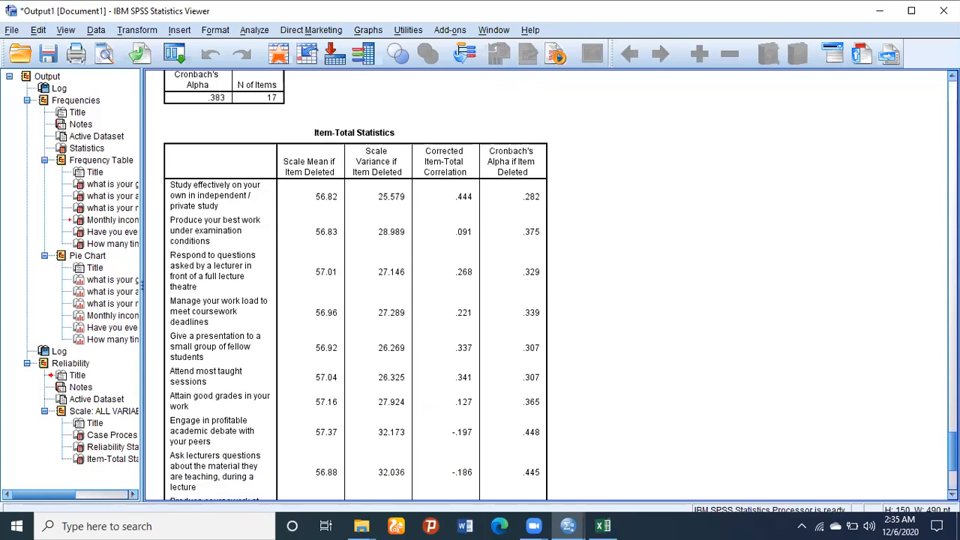
scroll(356, 285, down, 5)
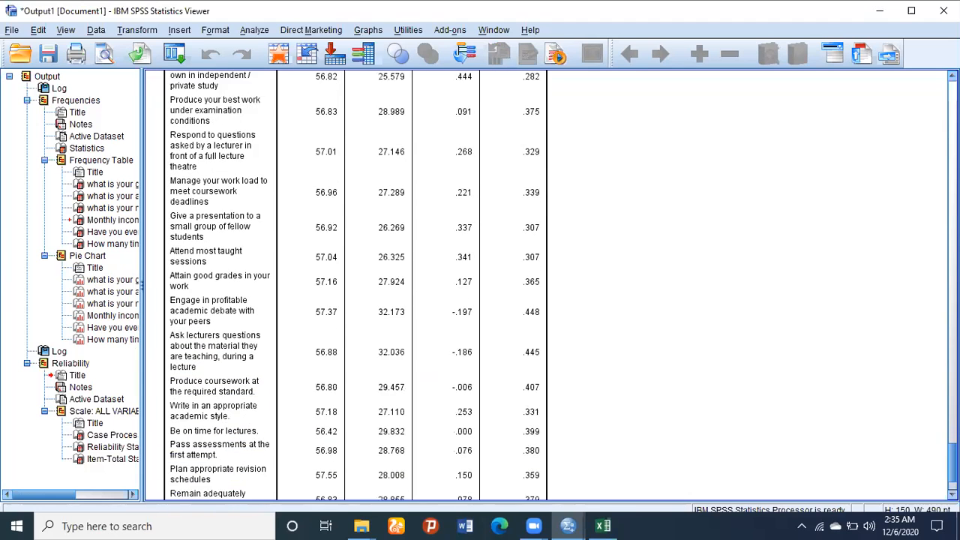
scroll(356, 285, up, 6)
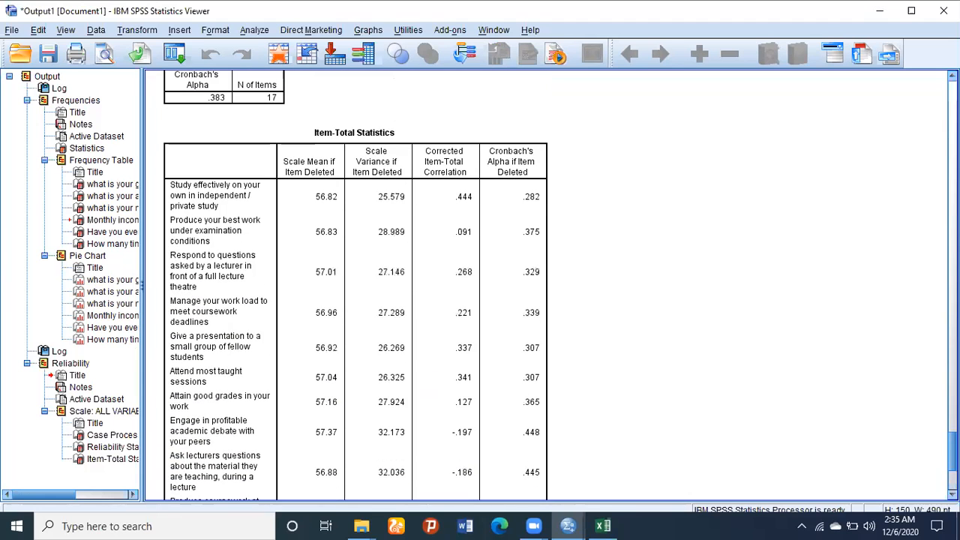
scroll(355, 285, up, 7)
scroll(349, 285, up, 1)
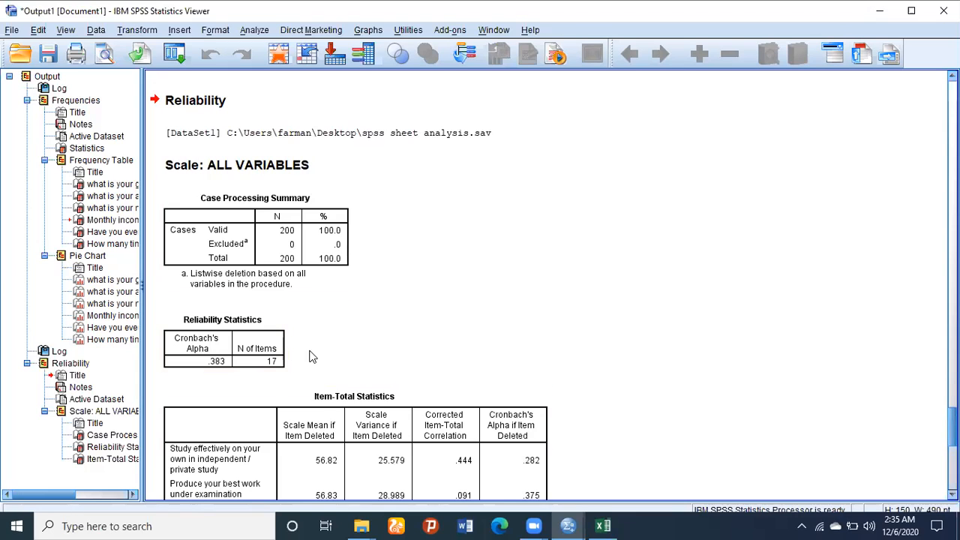
click(214, 364)
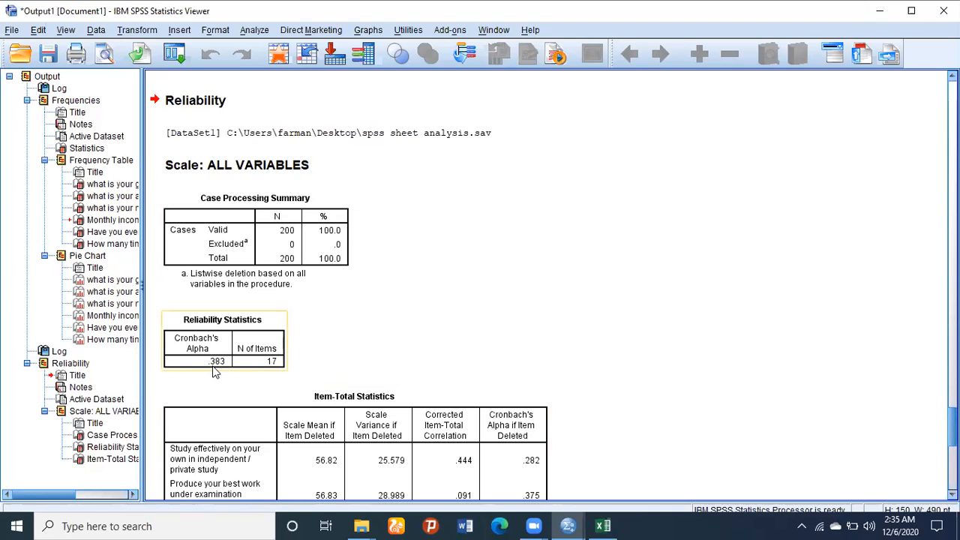